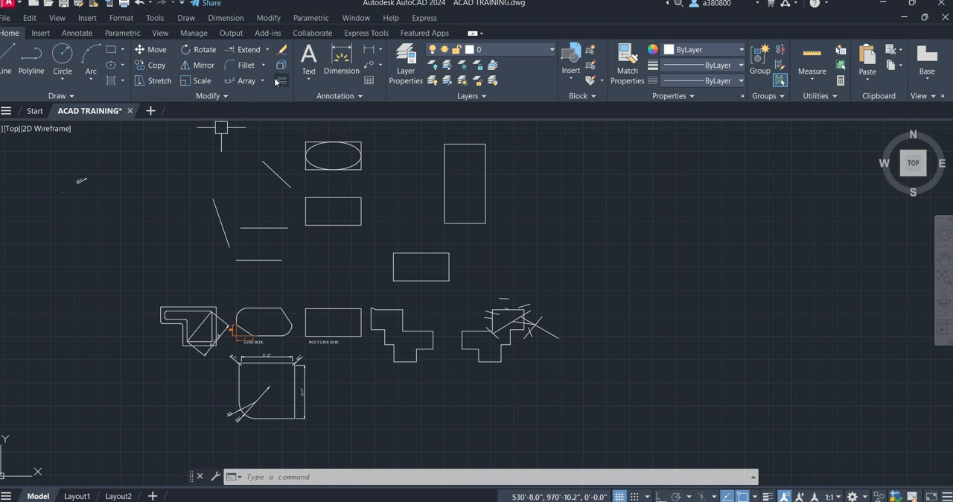
click(264, 49)
click(246, 68)
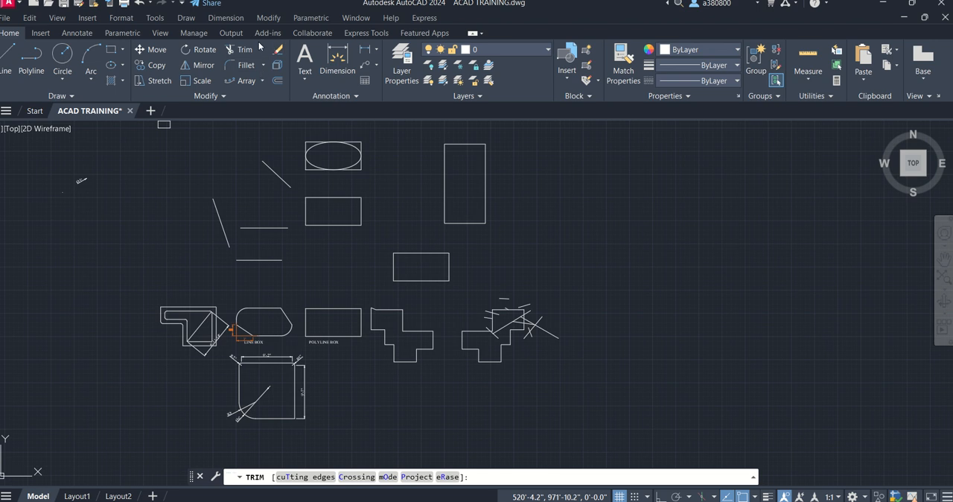
click(259, 51)
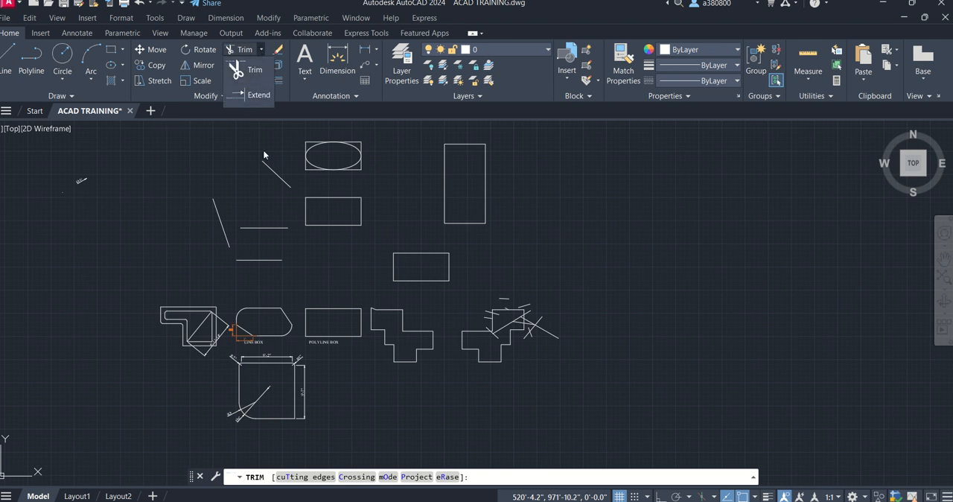
click(264, 68)
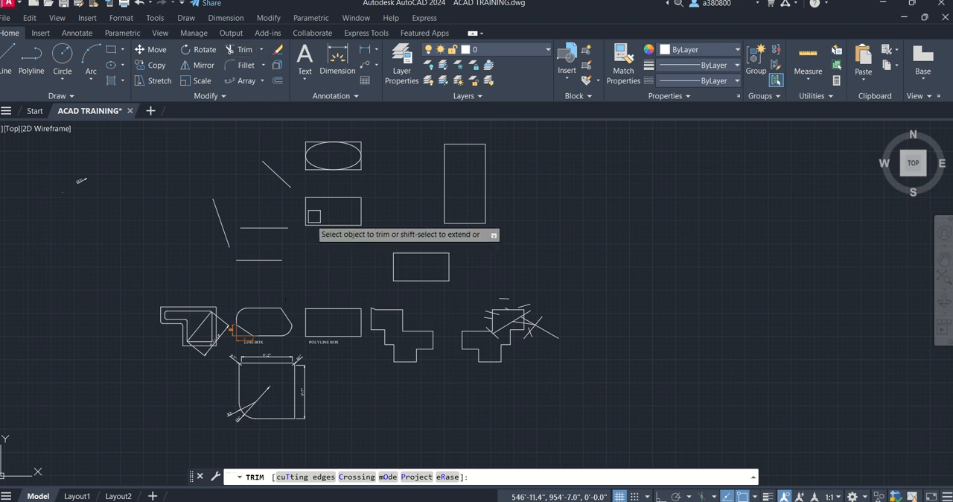
scroll(218, 198, up, 2)
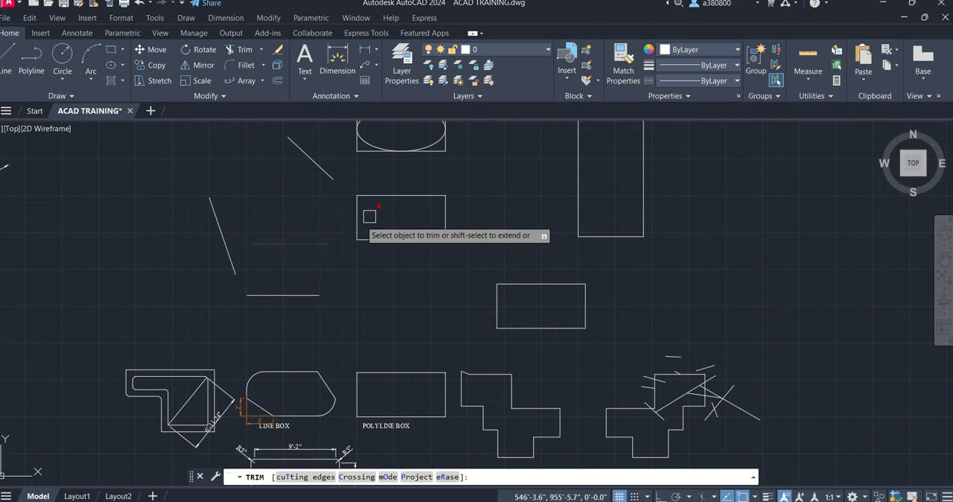
key(Escape)
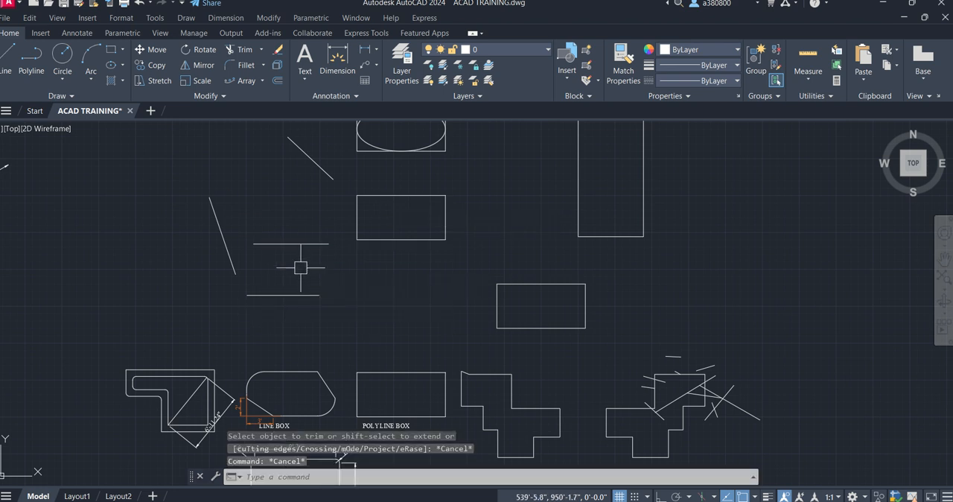
- Draw a diagonal line rising from the top edge of the LINE BOX shape and a long near-horizontal line crossing the short slanted line
text(l)
key(Return)
click(367, 276)
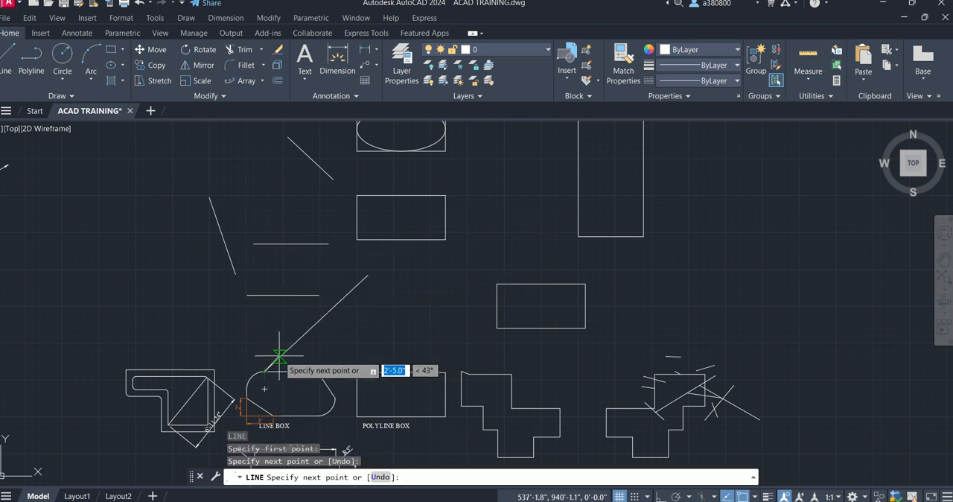
click(279, 357)
key(Return)
key(Return)
click(209, 171)
click(414, 177)
key(Return)
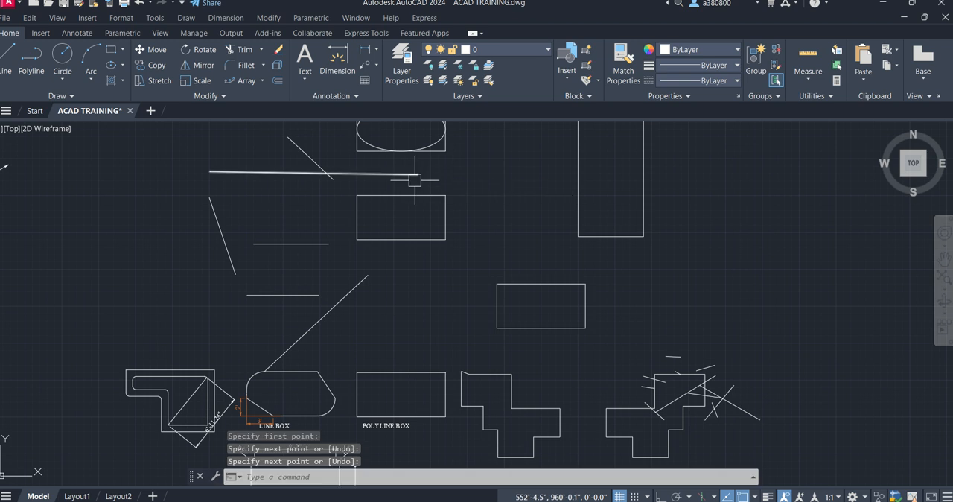
- Draw a steep line crossing the lower edge of the rectangle below the ellipse, and a gently sloping line crossing the near-horizontal line
key(Return)
click(411, 305)
click(404, 227)
key(Return)
key(Return)
click(500, 157)
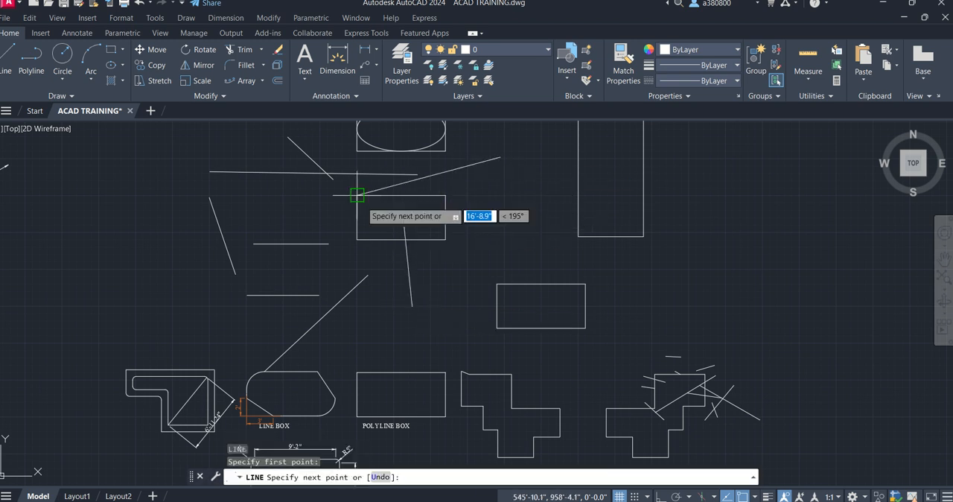
click(299, 208)
key(Return)
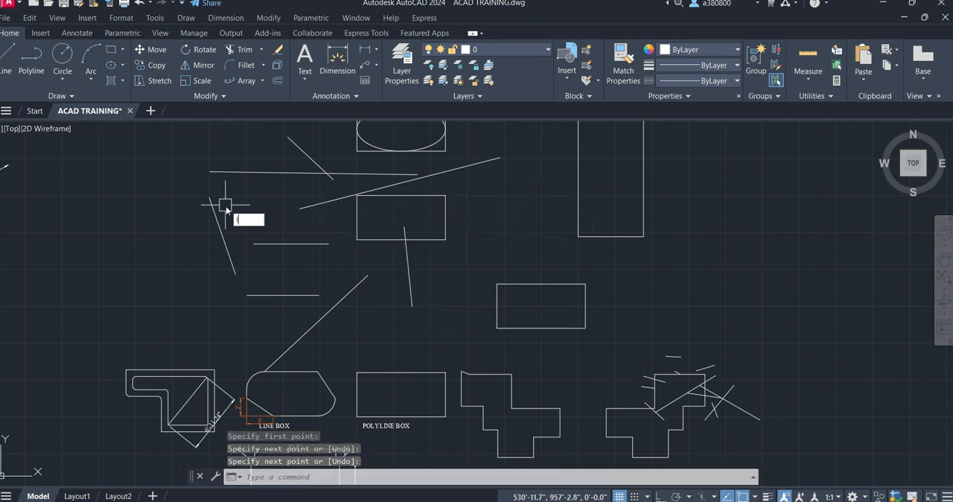
- Draw a slanted line crossing both the near-horizontal line's left end and the steep line below it
key(Return)
click(250, 149)
click(204, 239)
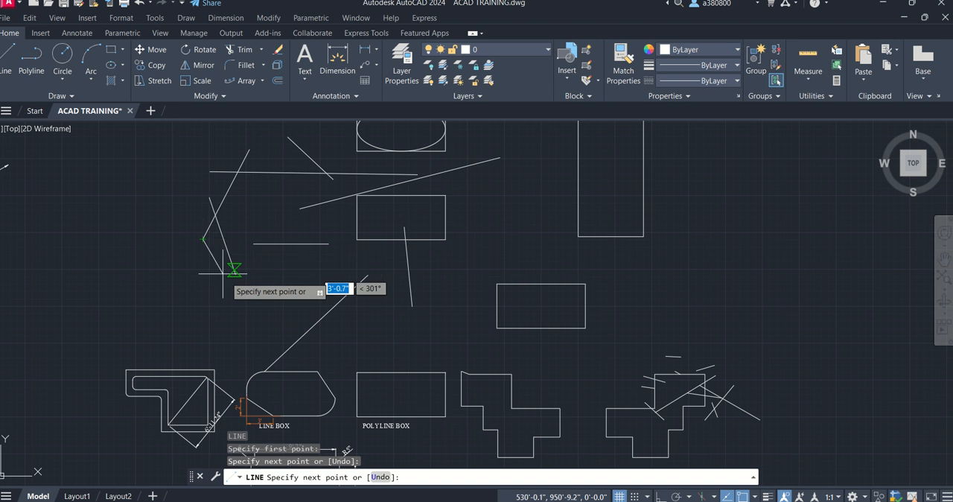
key(Escape)
middle_drag(268, 205, 270, 241)
scroll(225, 250, up, 2)
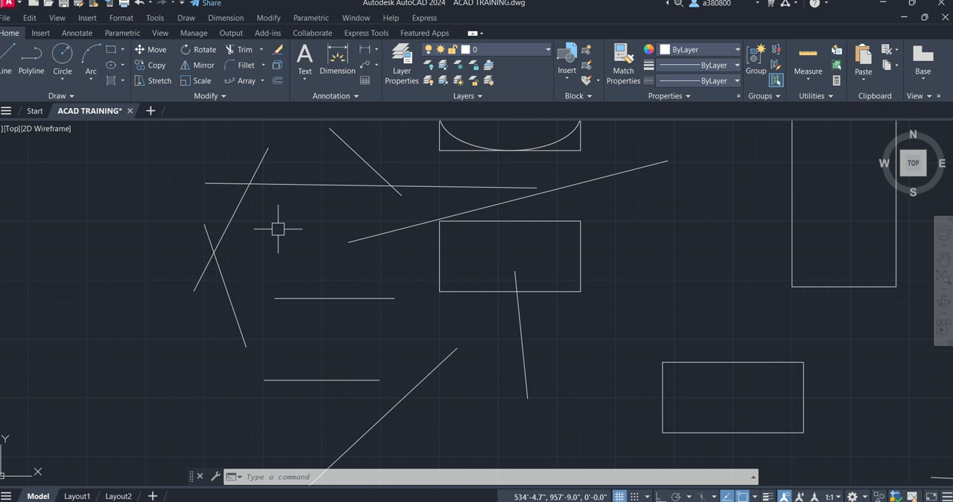
key(Escape)
key(Escape)
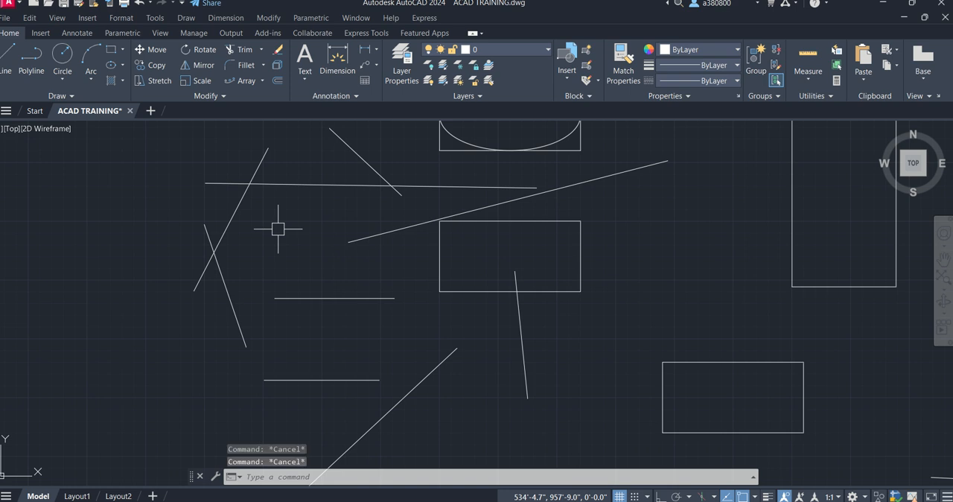
- Trim away the section of the near-horizontal line between the two slanted lines that cross it
click(244, 48)
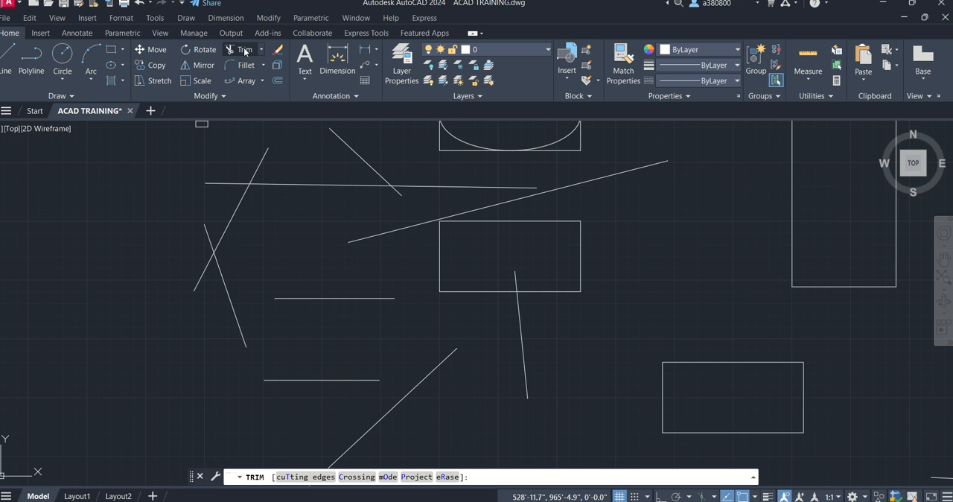
key(Escape)
text(TR)
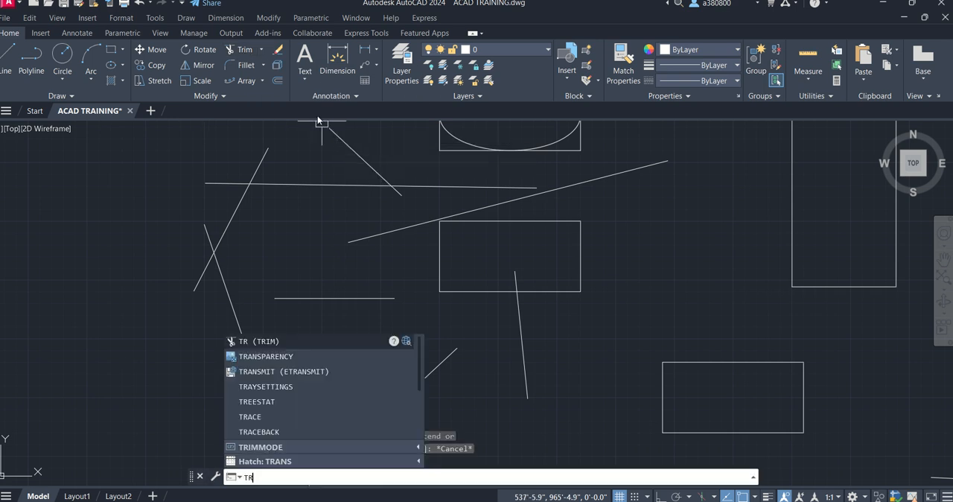
key(Return)
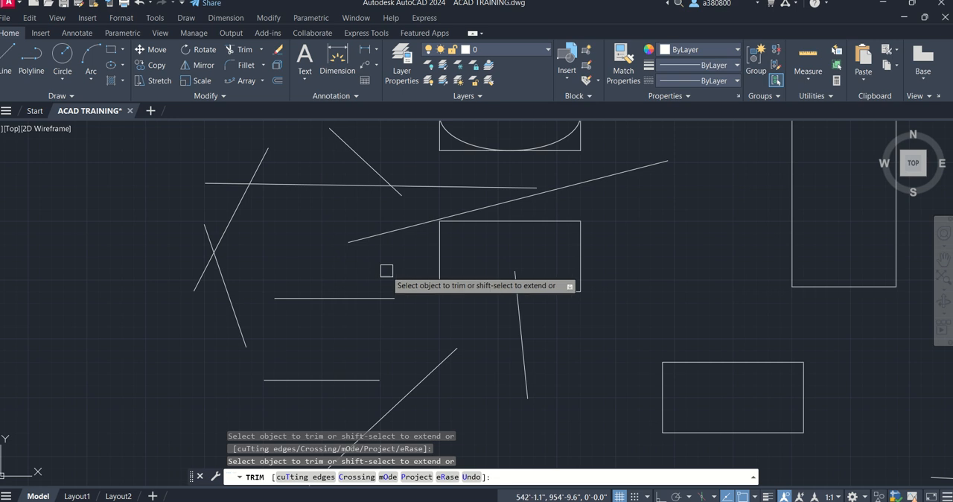
click(393, 199)
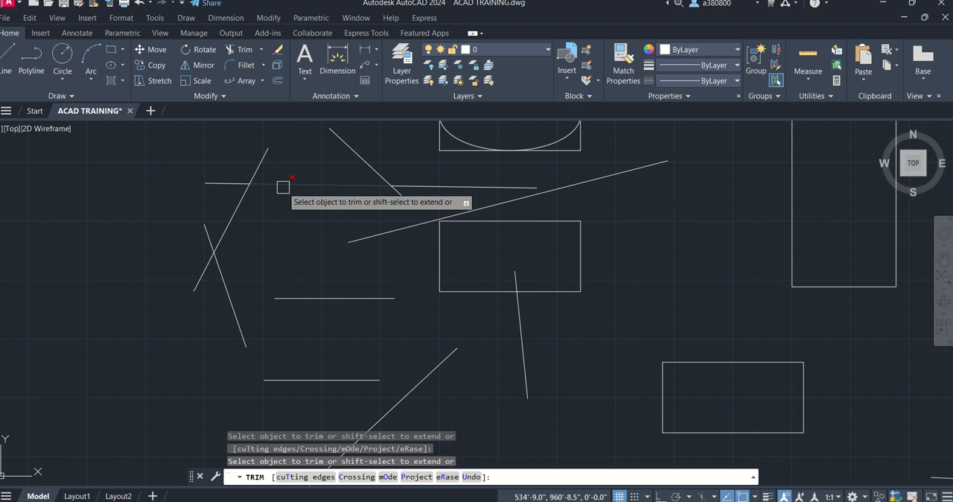
scroll(287, 183, up, 3)
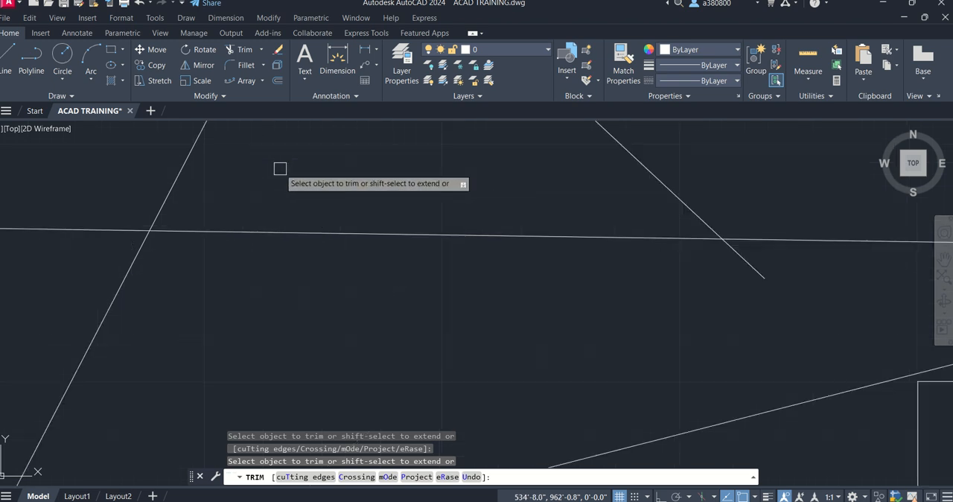
scroll(297, 233, down, 2)
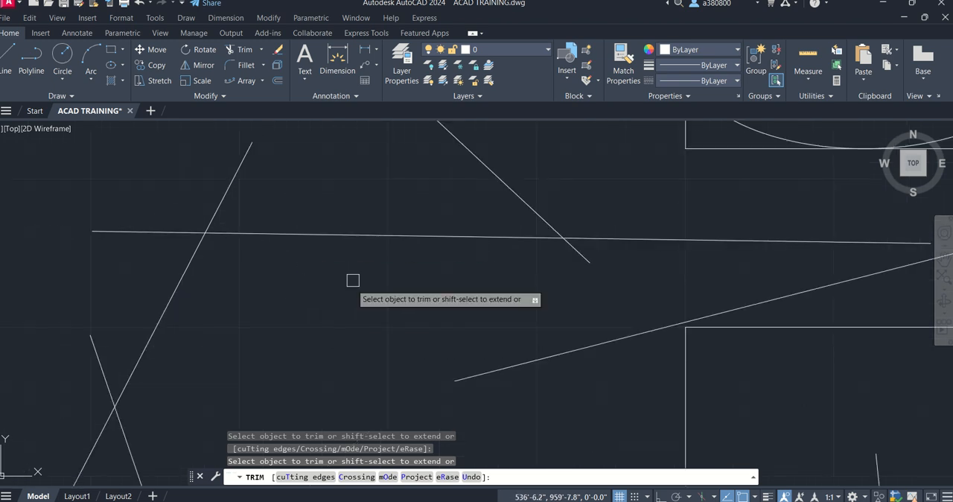
click(370, 225)
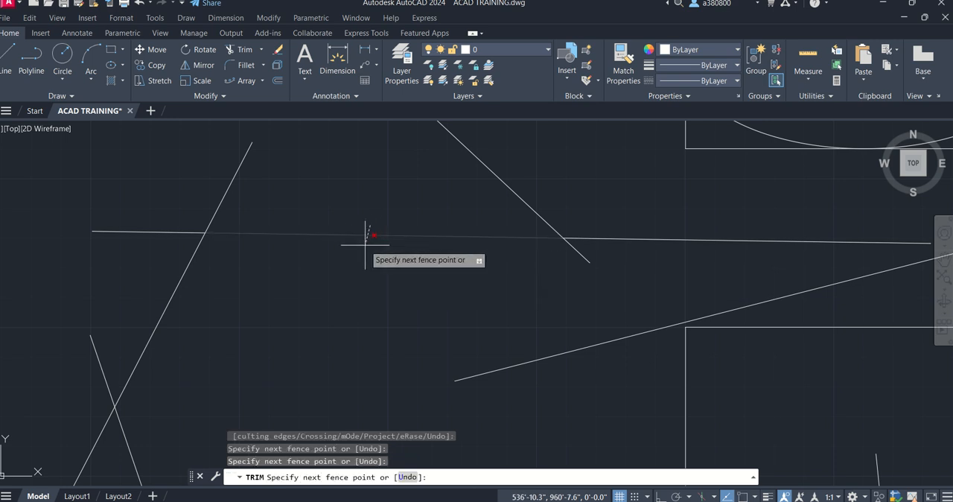
key(Return)
- Trim away the upper-left and lower-right quarters of the ellipse inside the rectangle
scroll(432, 263, down, 3)
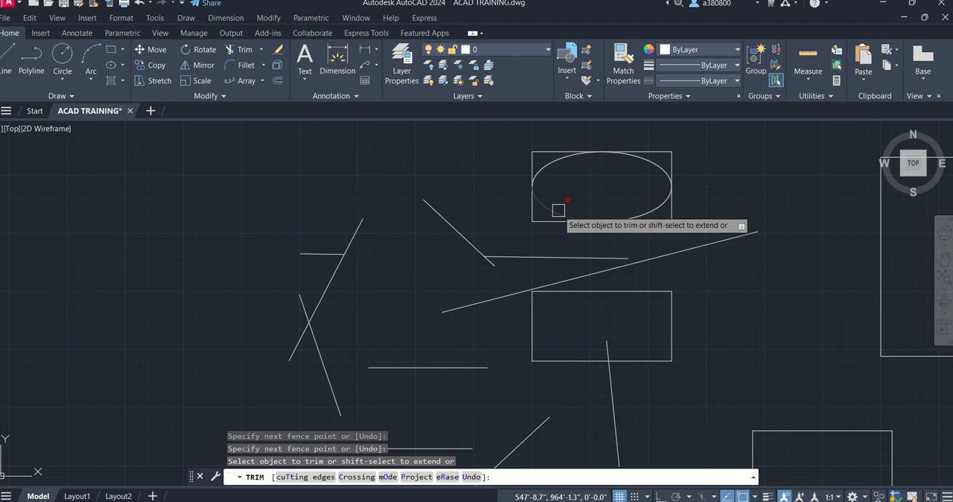
click(556, 161)
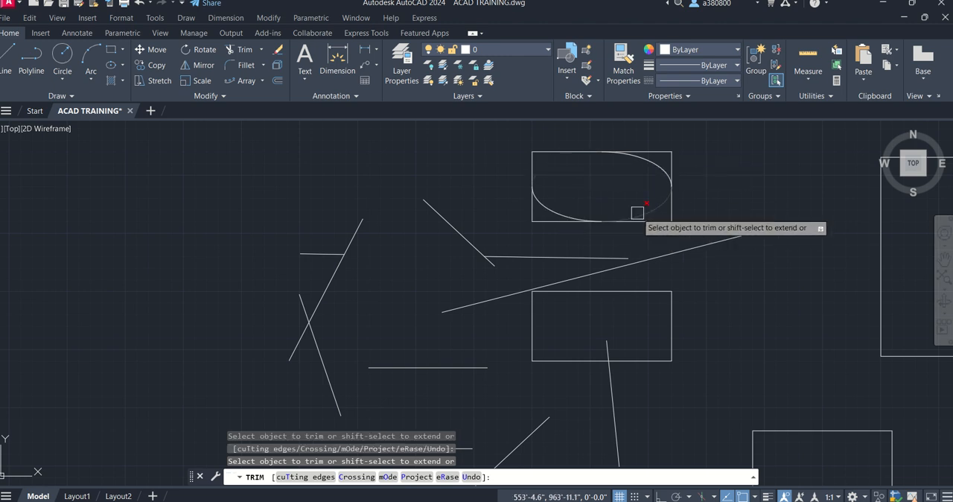
click(645, 206)
click(662, 154)
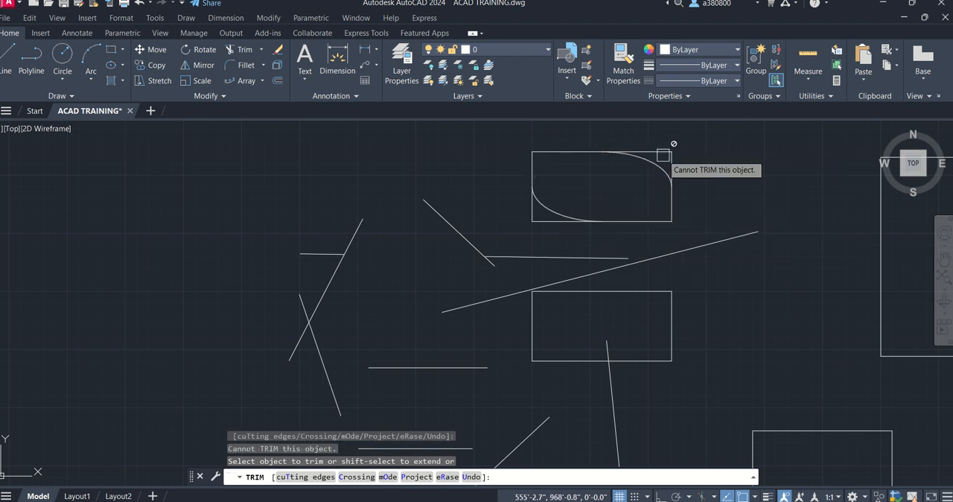
- Trim the ellipse's upper-right quarter and undo that trim
click(668, 163)
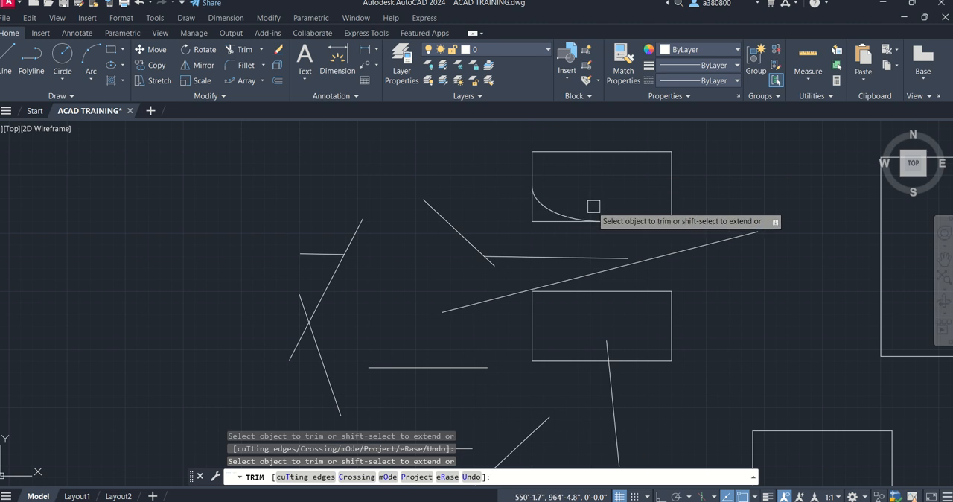
key(ctrl+z)
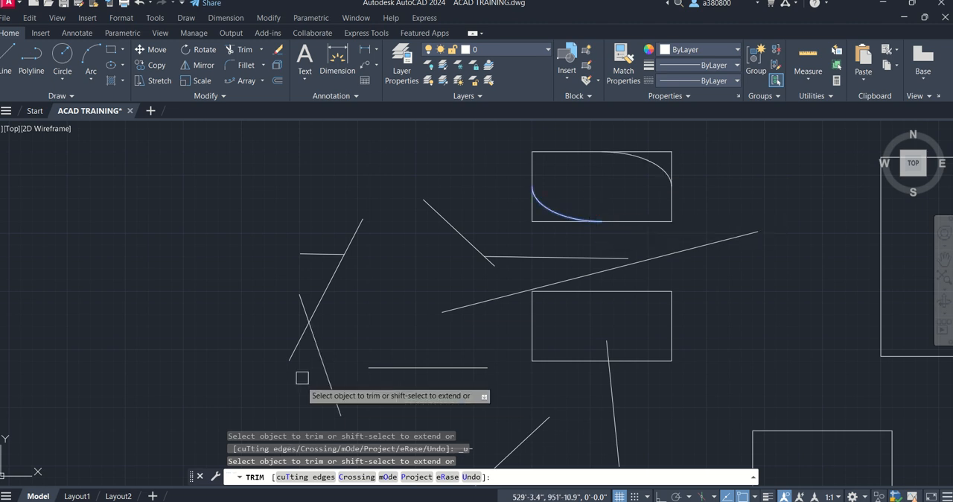
key(Escape)
key(Escape)
key(Escape)
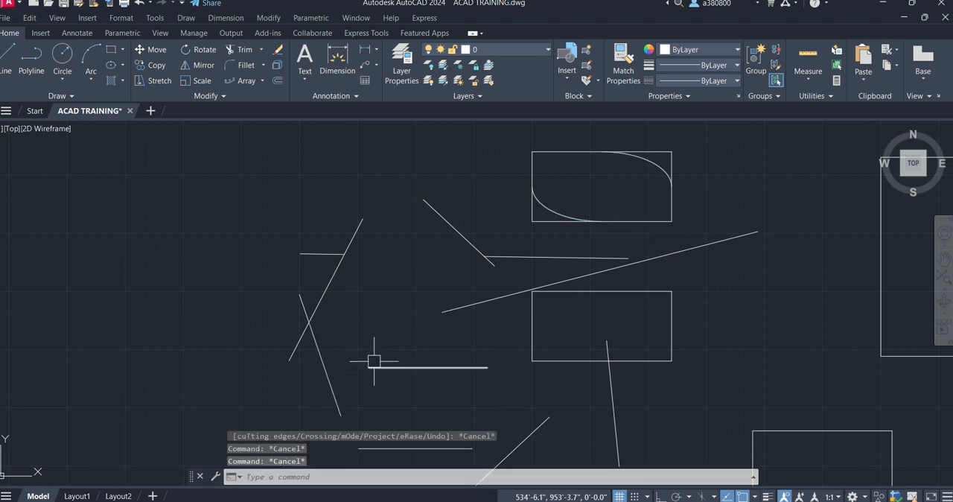
click(261, 55)
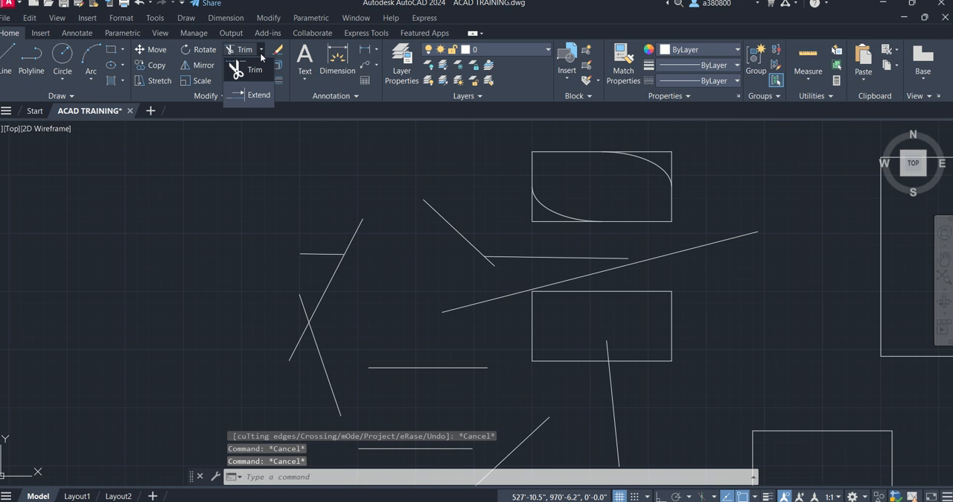
click(261, 49)
click(260, 49)
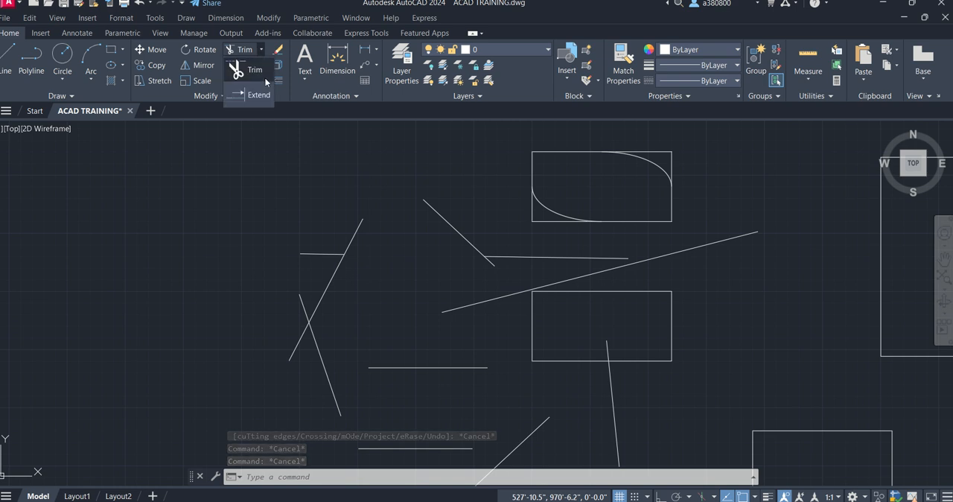
click(263, 50)
click(263, 48)
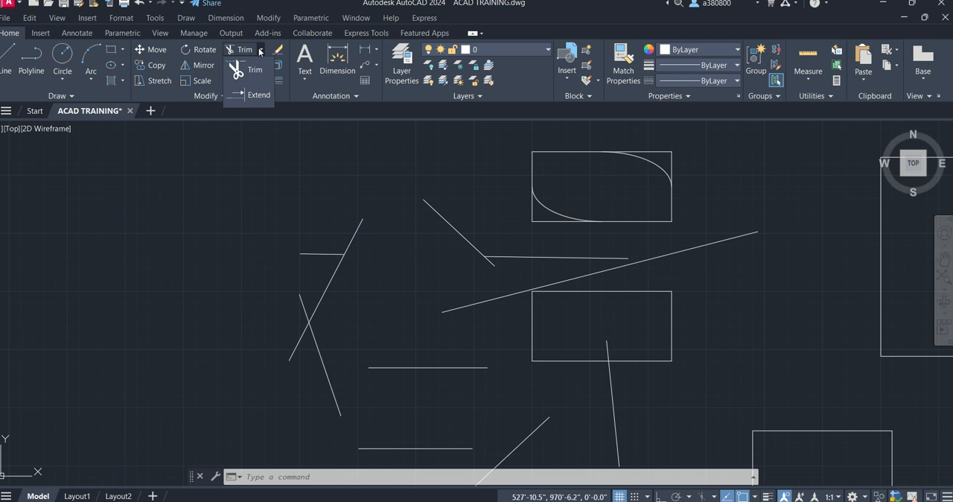
click(261, 49)
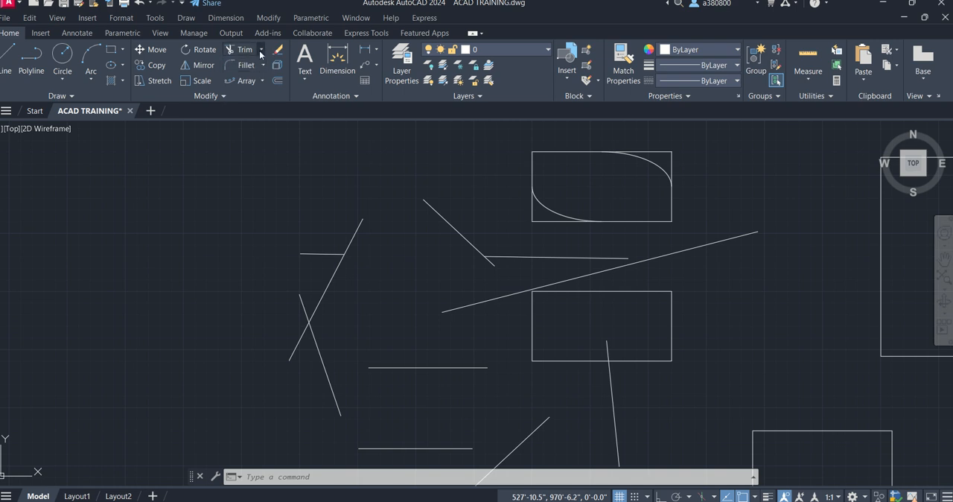
- Extend the lower end of the short slanted line to meet the gently sloping line below it
click(261, 51)
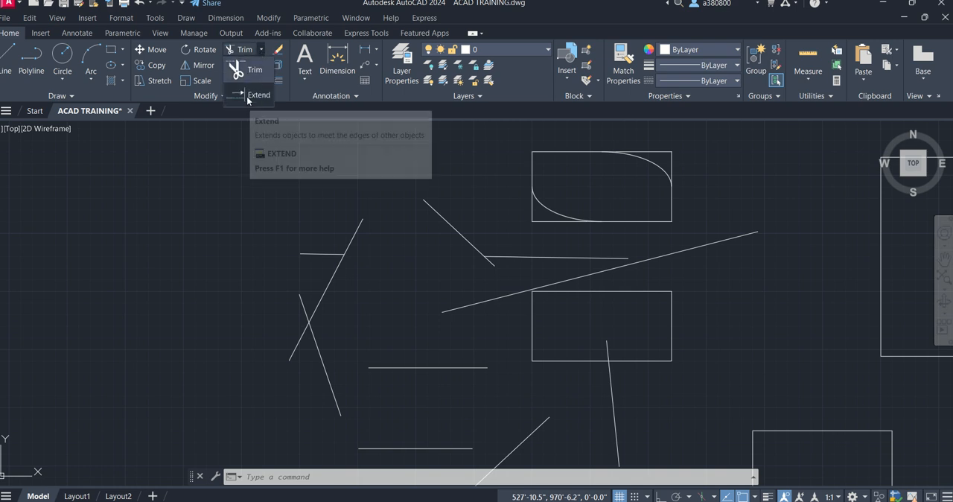
click(248, 97)
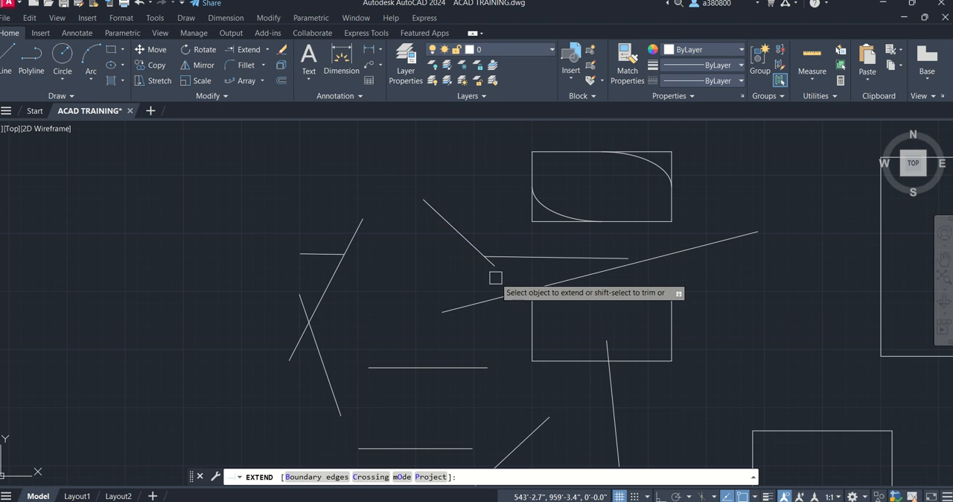
scroll(494, 277, up, 3)
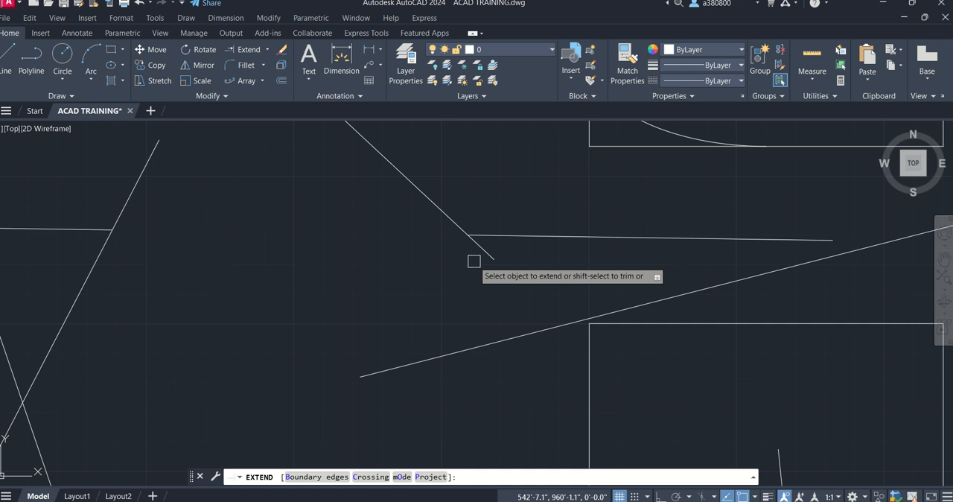
scroll(385, 217, down, 3)
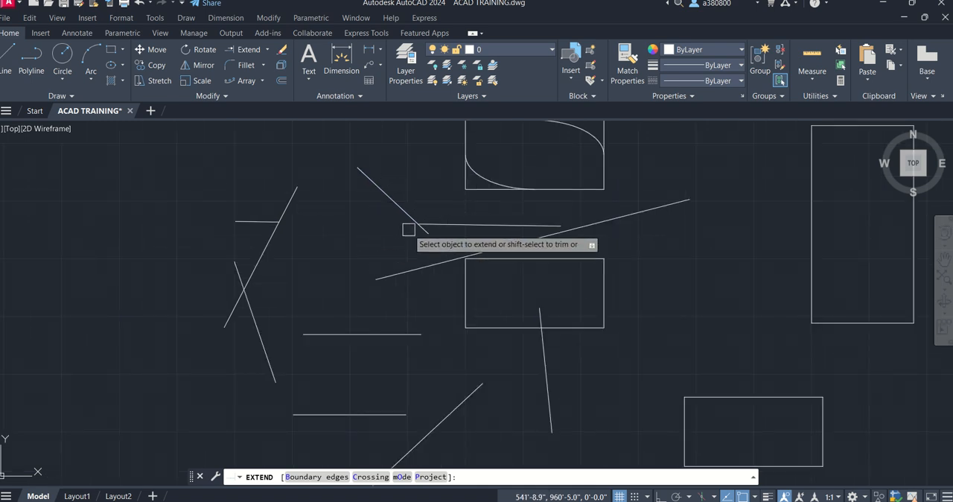
scroll(434, 235, up, 3)
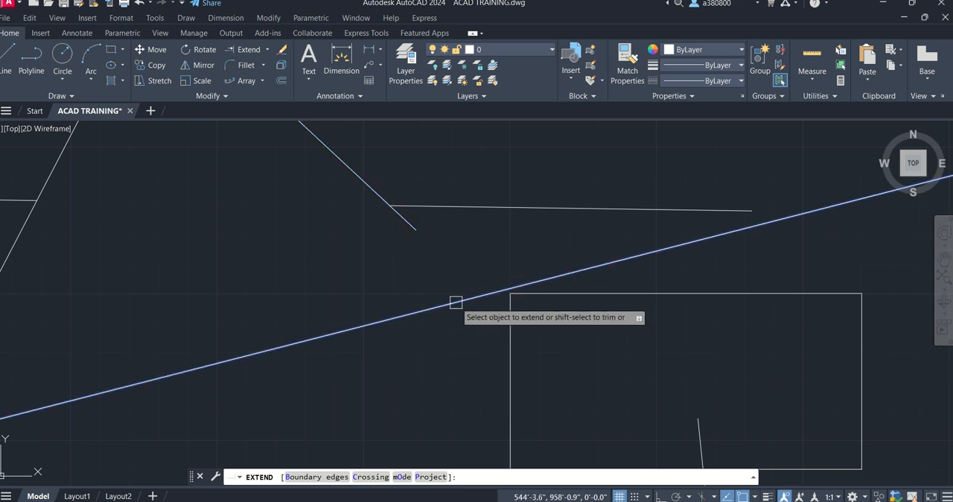
click(410, 226)
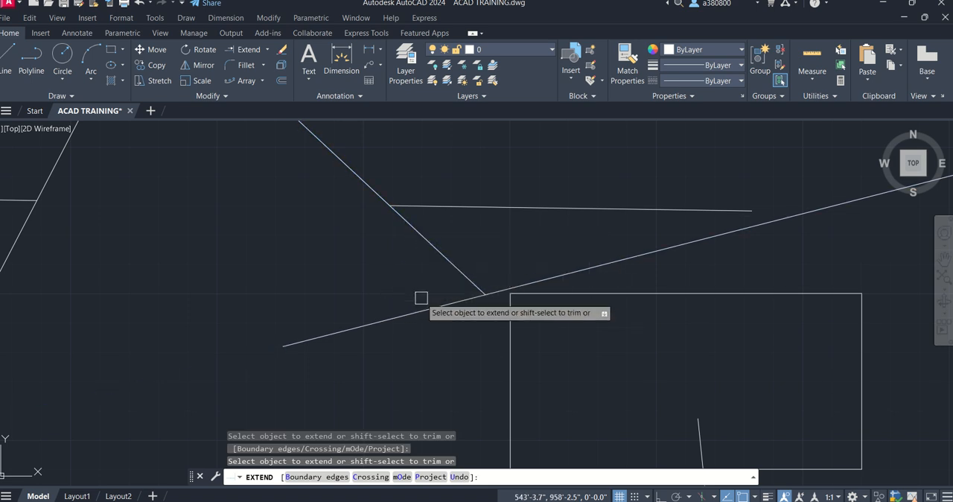
- Extend the lower end of the long slanted line to the rectangle's left edge, and on to its bottom edge
scroll(468, 287, up, 5)
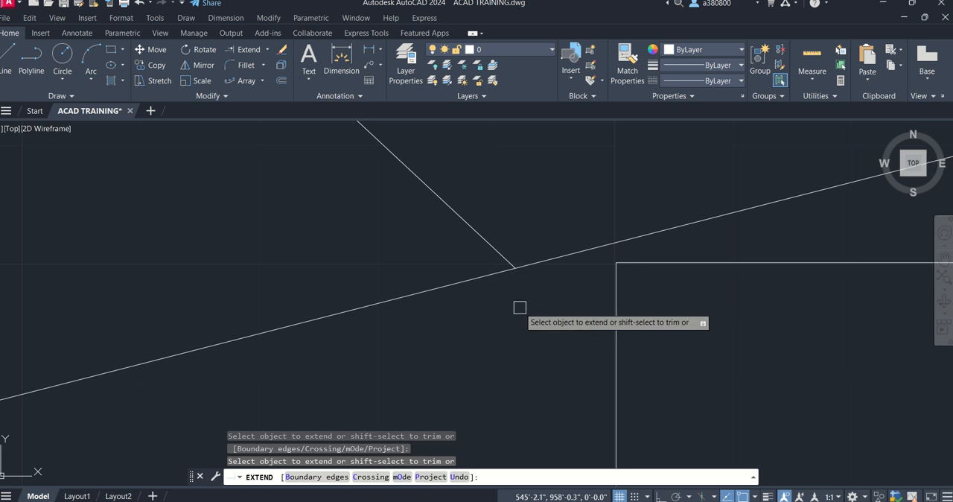
click(492, 246)
scroll(489, 266, down, 6)
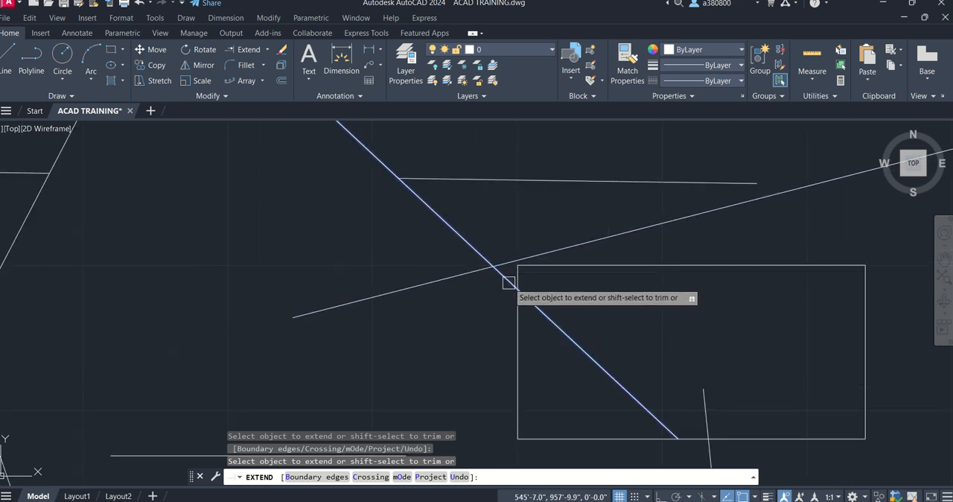
click(508, 282)
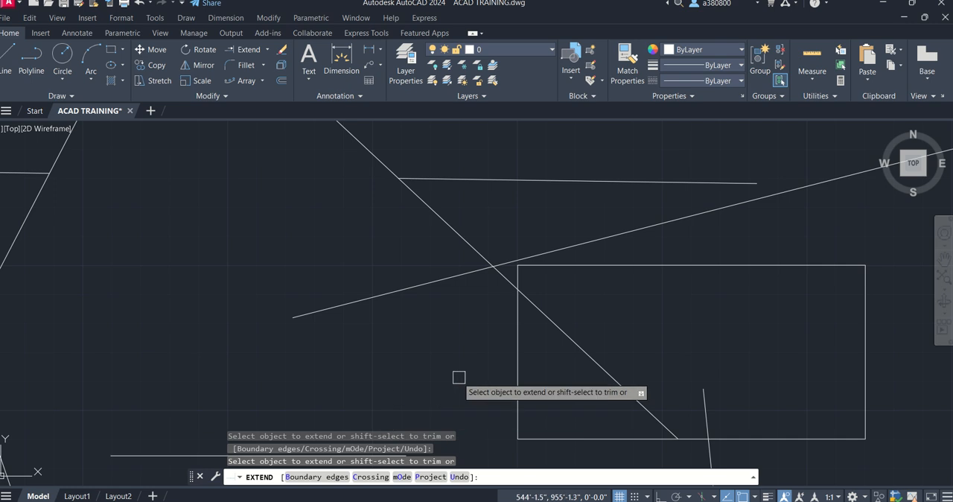
scroll(483, 358, down, 6)
scroll(372, 327, up, 2)
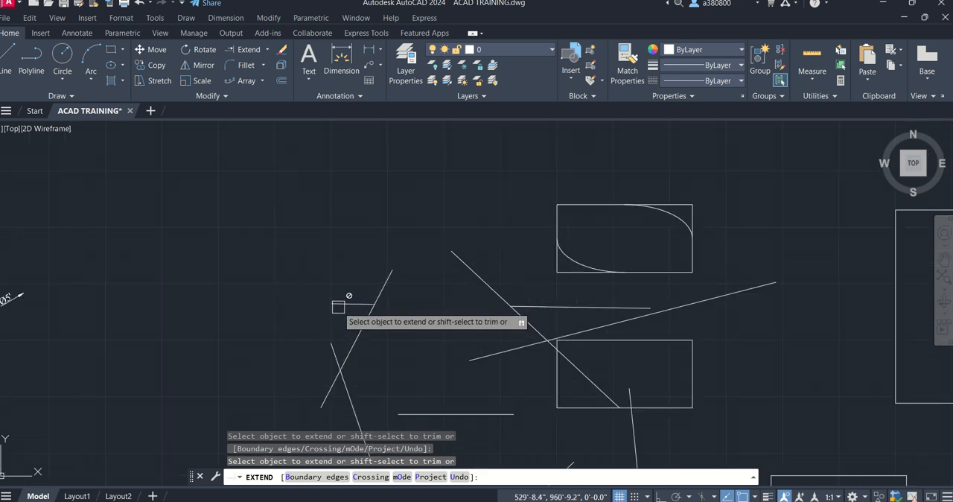
scroll(338, 307, up, 3)
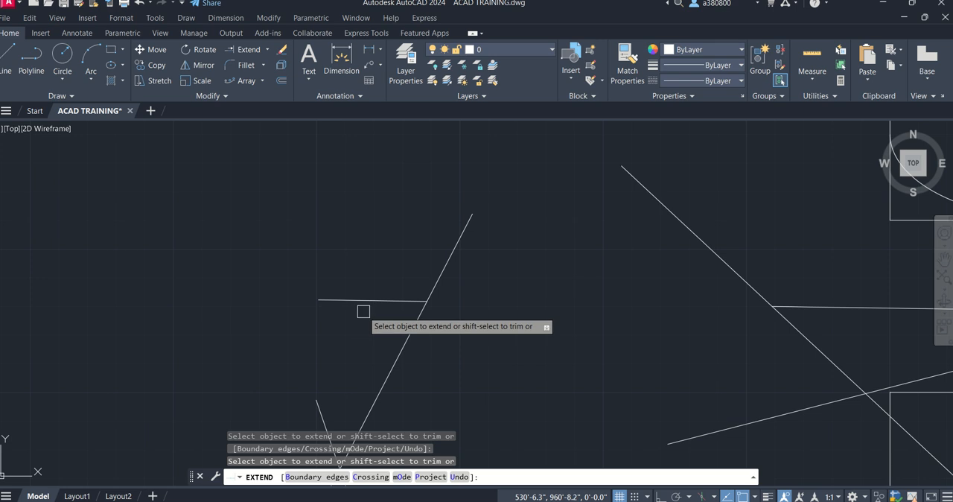
scroll(362, 317, up, 2)
key(Escape)
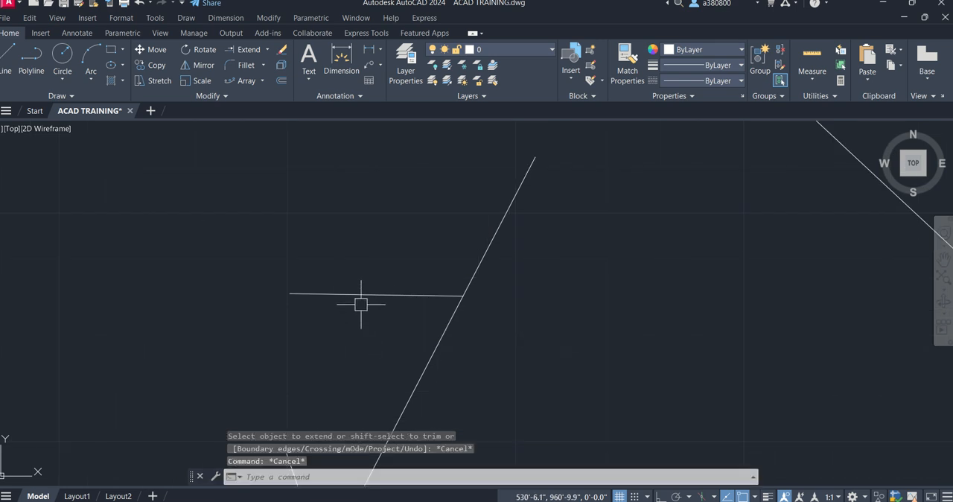
- Draw a line about 6" long, perpendicular and upward from the midpoint of the short near-horizontal line
scroll(361, 303, up, 2)
click(380, 289)
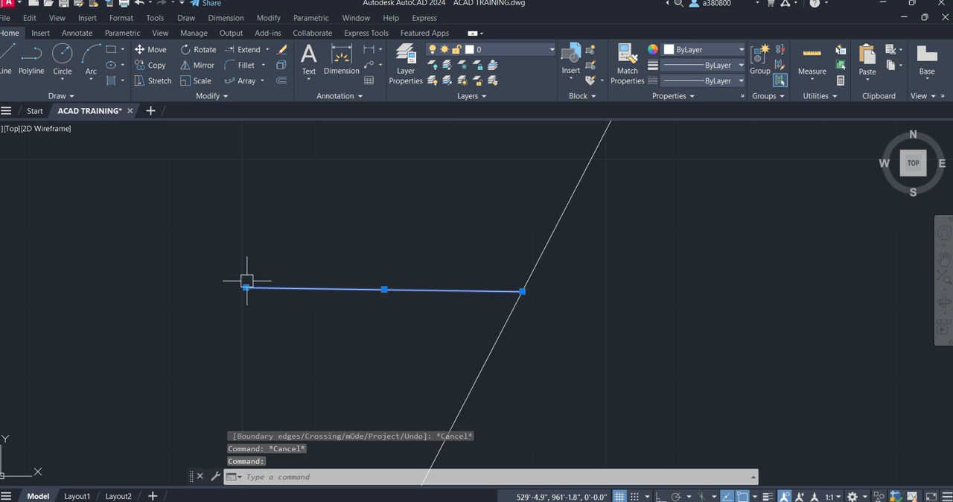
key(Escape)
key(Escape)
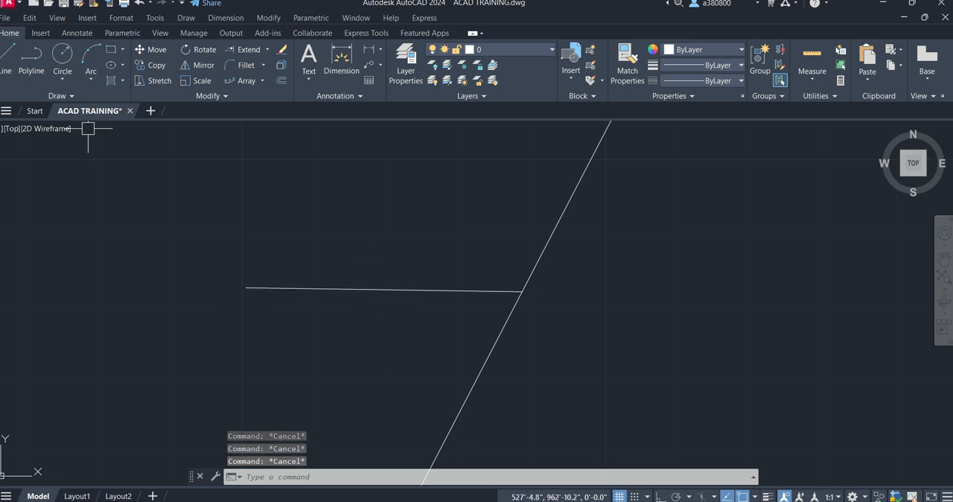
click(10, 56)
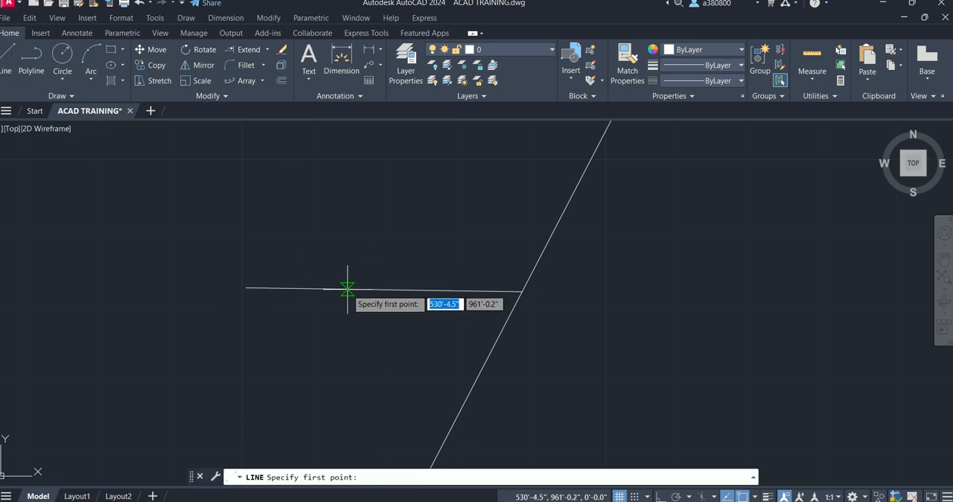
click(384, 288)
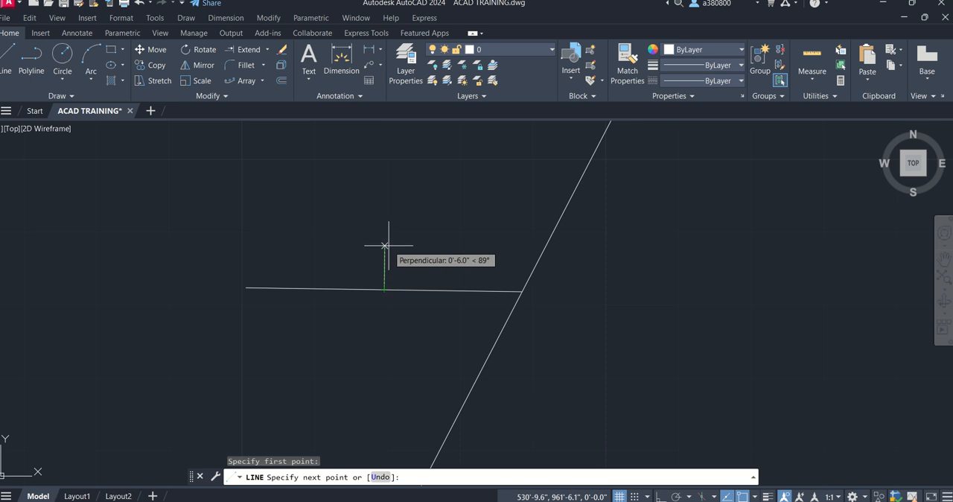
key(Escape)
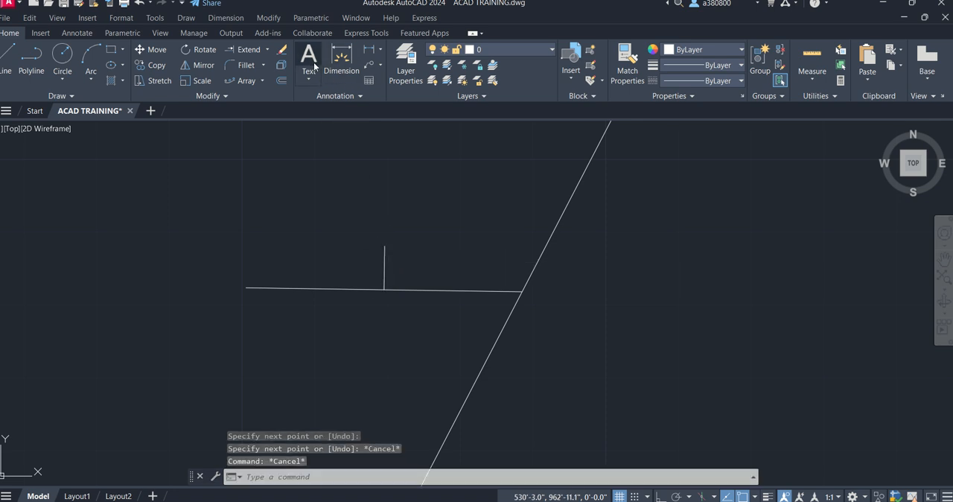
- Place the multiline text "half" above the midpoint tick on the short near-horizontal line
click(310, 58)
click(355, 203)
click(427, 238)
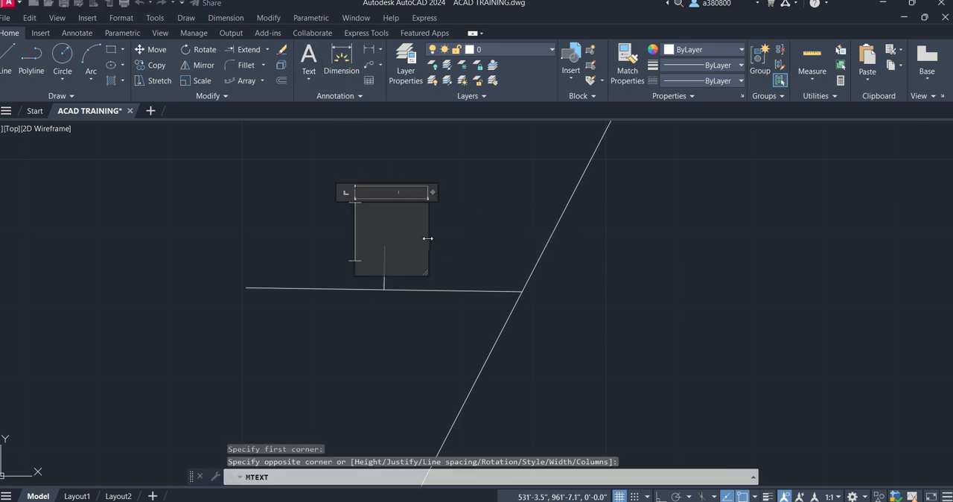
text(hak)
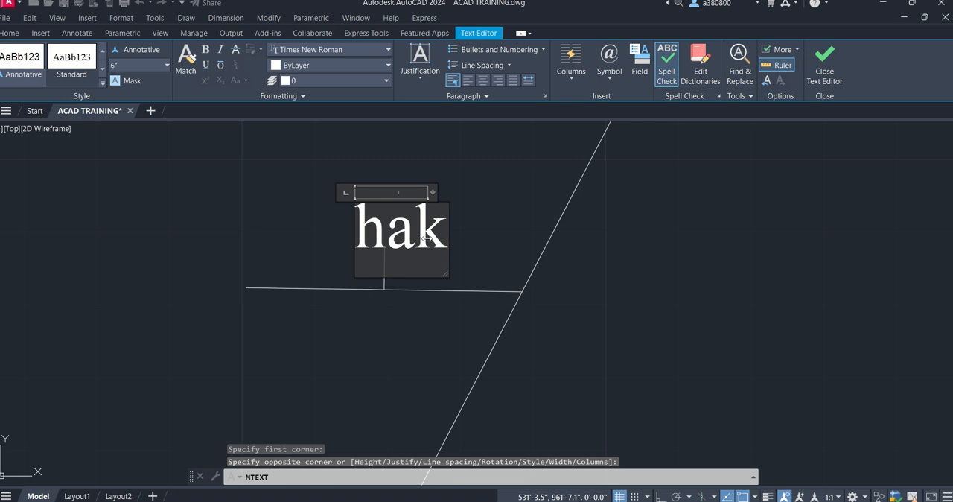
key(BackSpace)
text(lf)
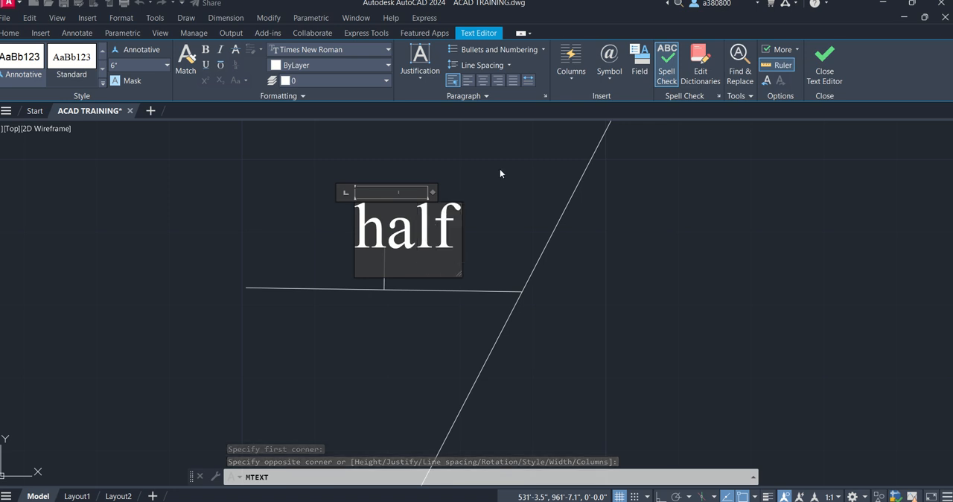
click(499, 173)
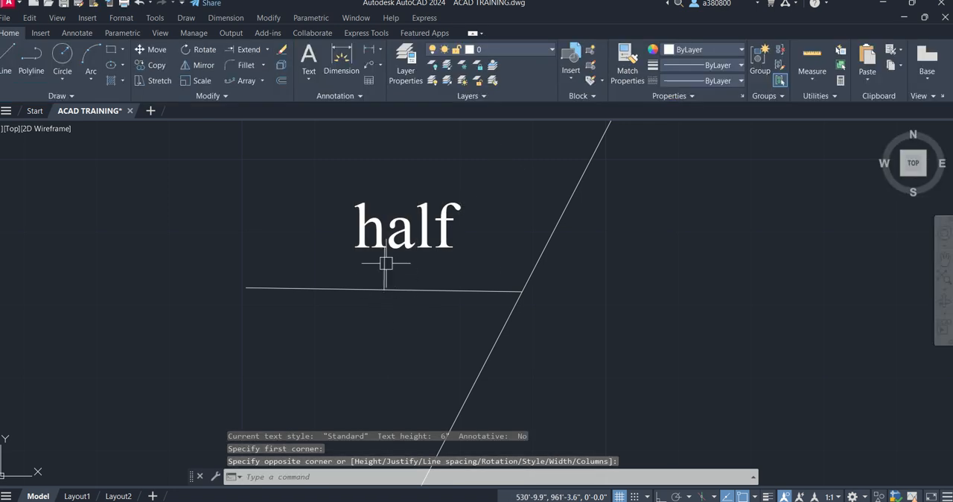
- Set the height of the "half" text to 2"
click(385, 239)
double_click(385, 240)
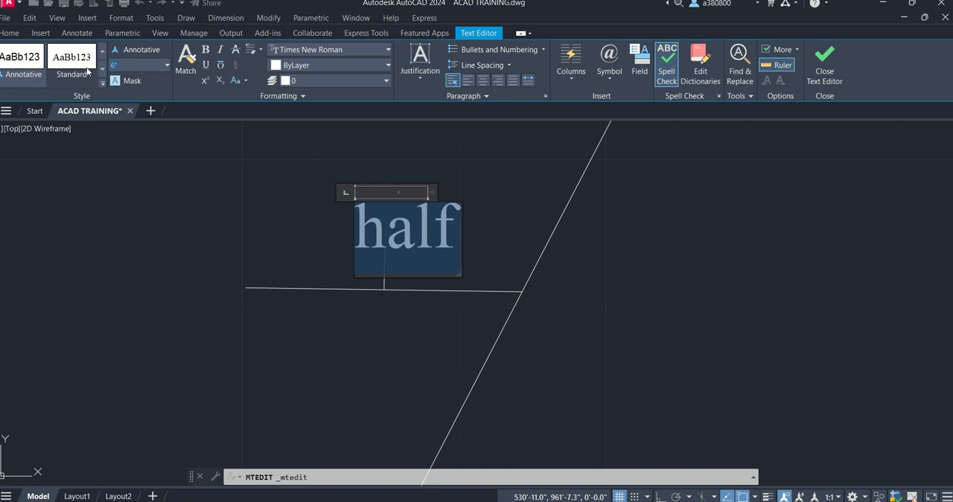
click(361, 148)
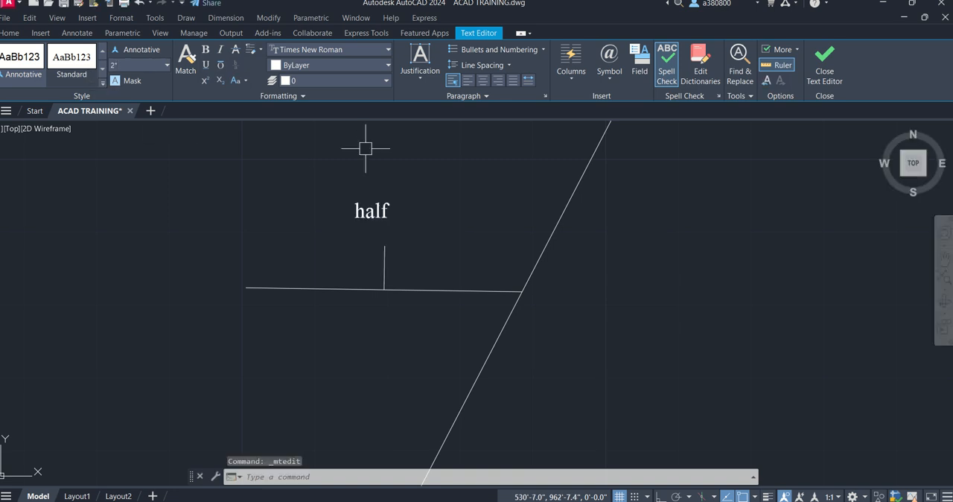
click(381, 272)
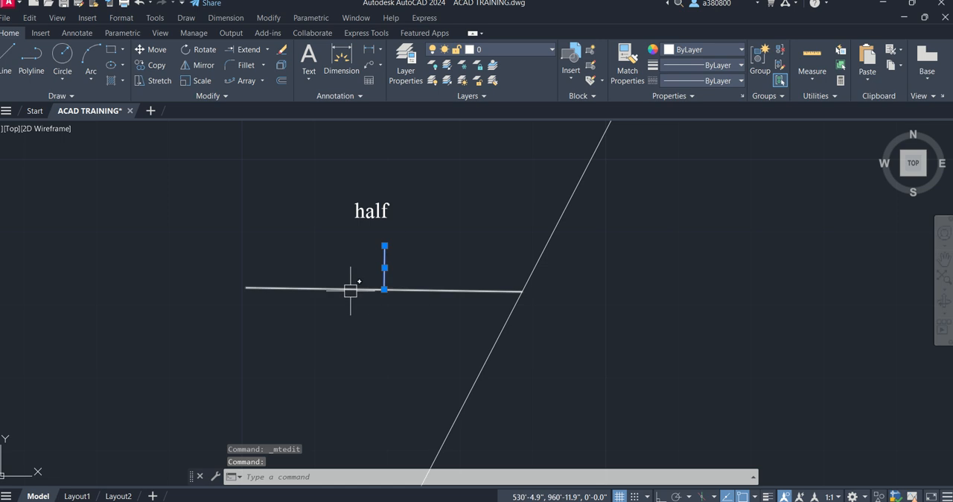
key(Escape)
key(Escape)
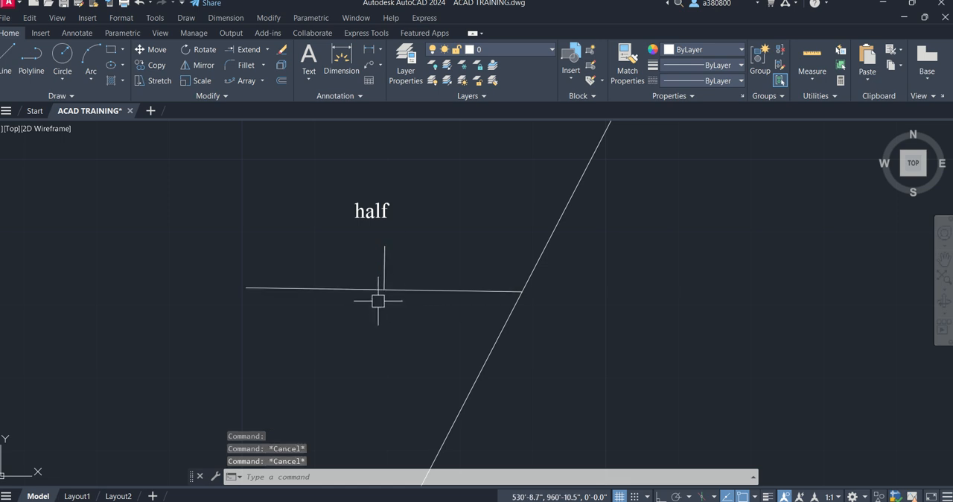
- Extend the right end of the near-horizontal line marked "half" to the long slanted line that runs down into the rectangle
scroll(360, 275, up, 2)
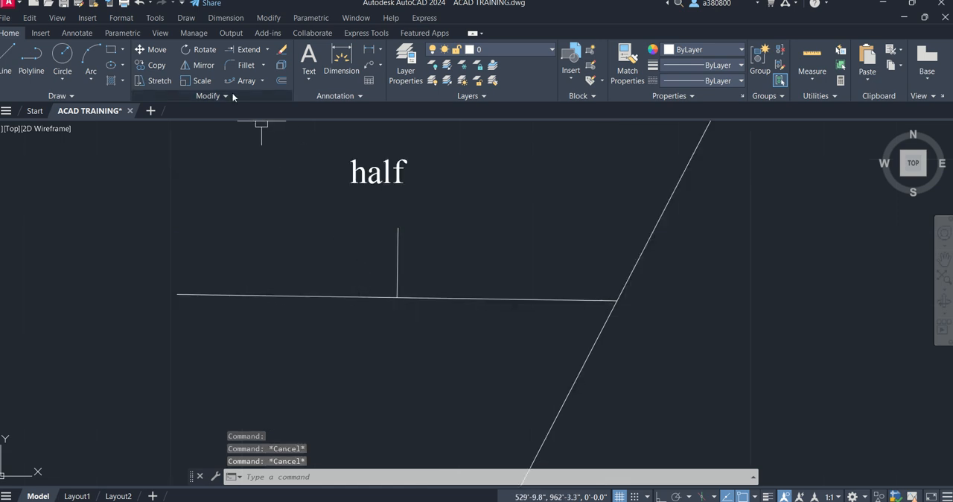
click(248, 50)
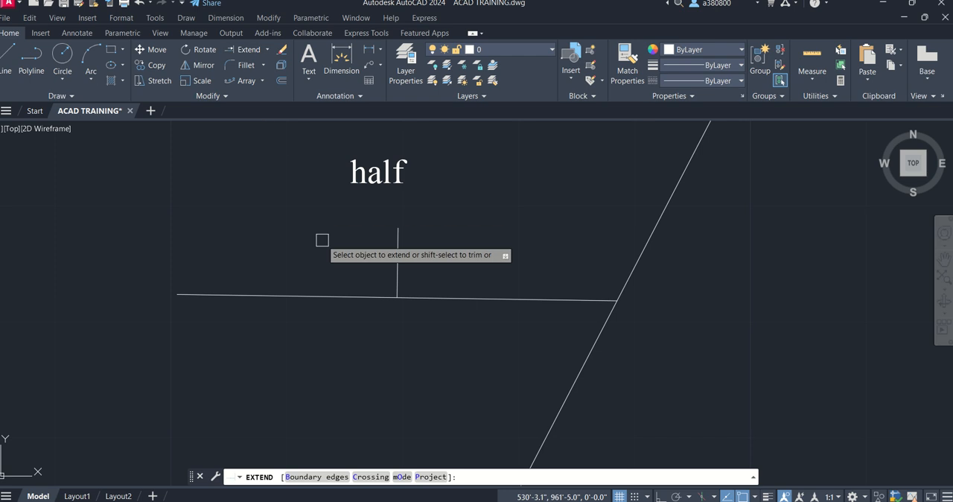
scroll(361, 251, down, 3)
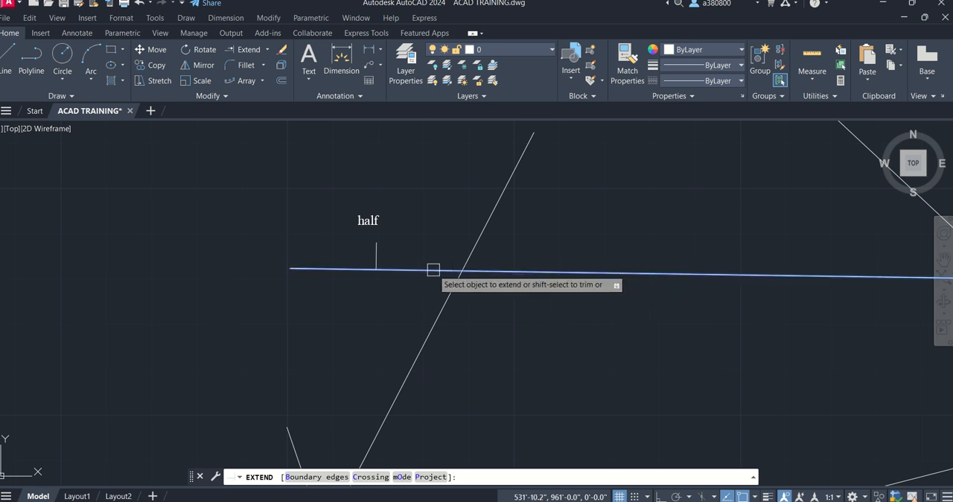
scroll(429, 268, down, 2)
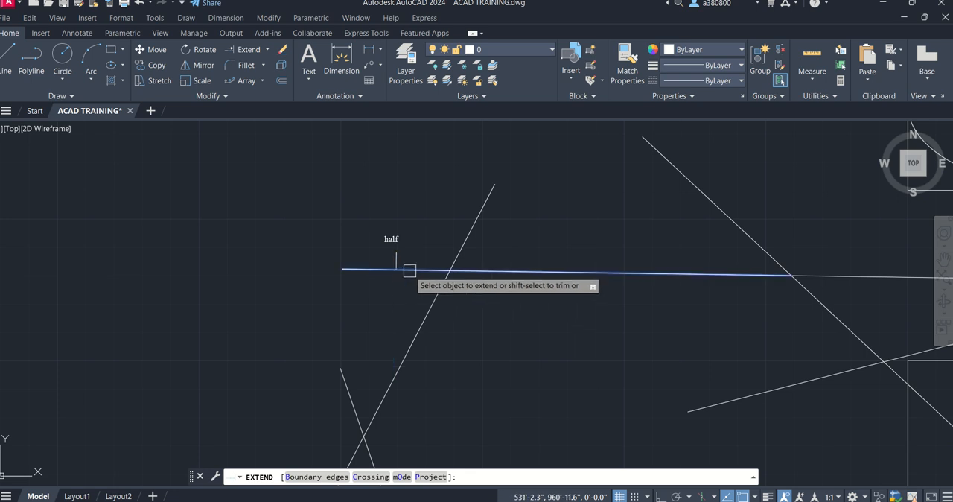
click(409, 270)
scroll(409, 272, down, 3)
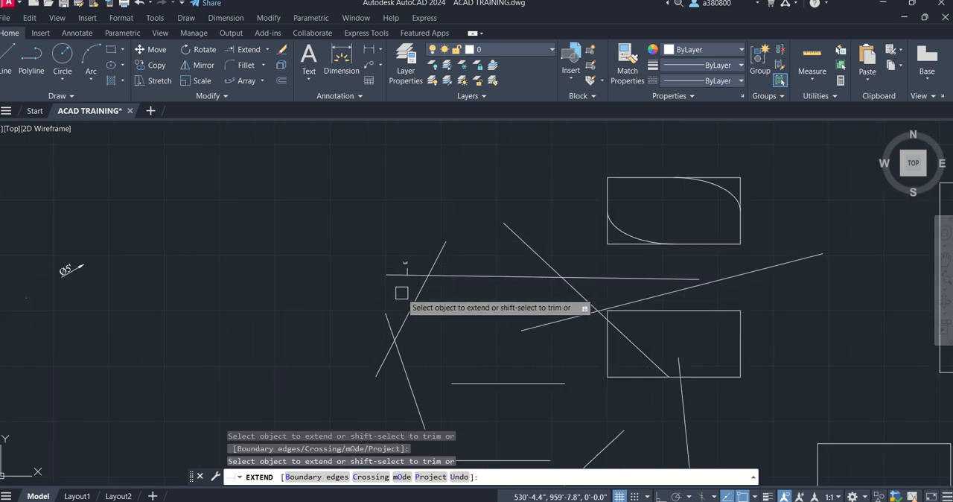
scroll(401, 293, up, 3)
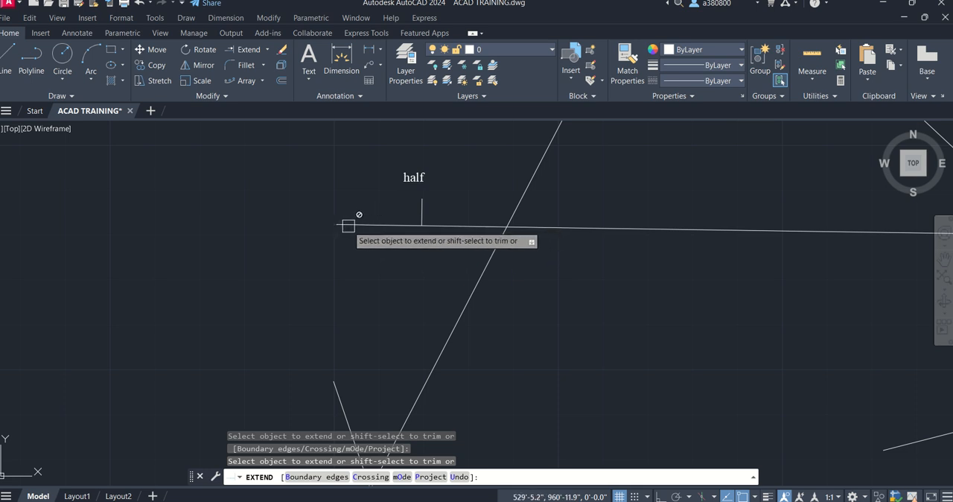
scroll(348, 225, down, 2)
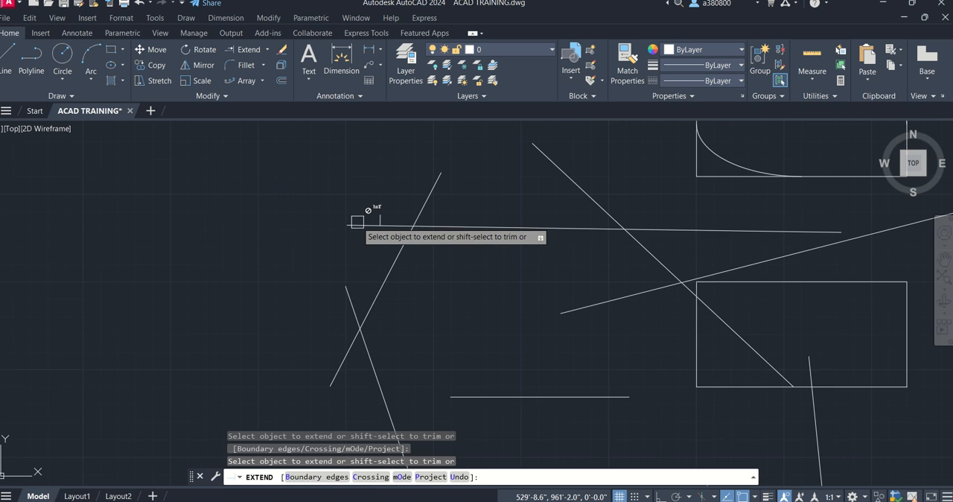
scroll(342, 224, down, 1)
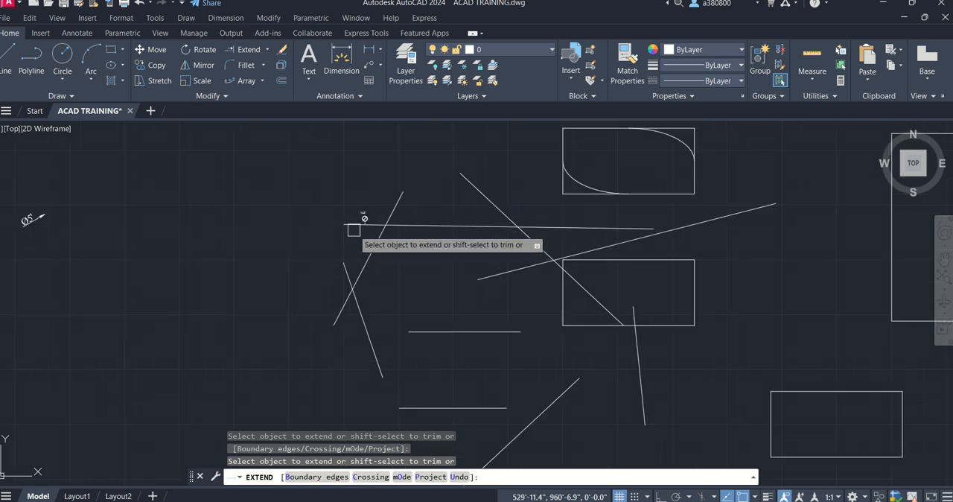
key(Escape)
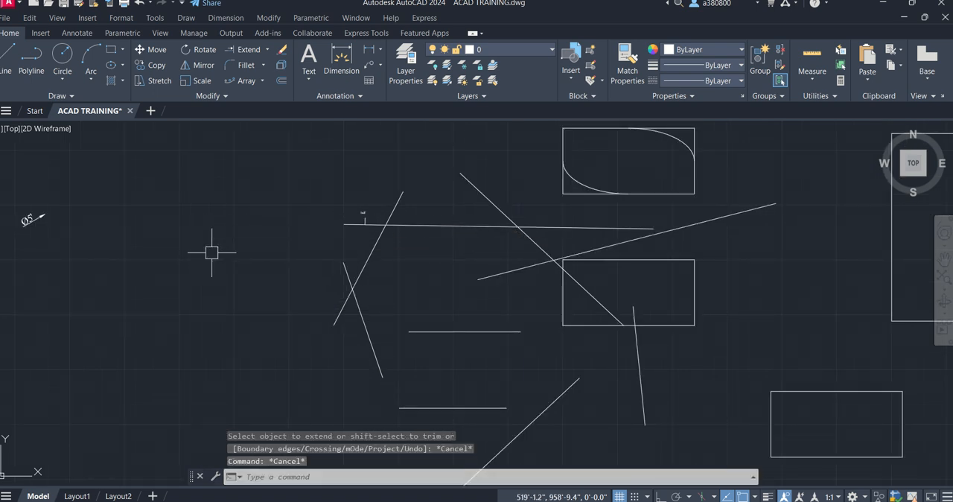
- Draw a near-vertical line well to the left of the near-horizontal line marked "half", spanning above and below its level
text(l)
key(Return)
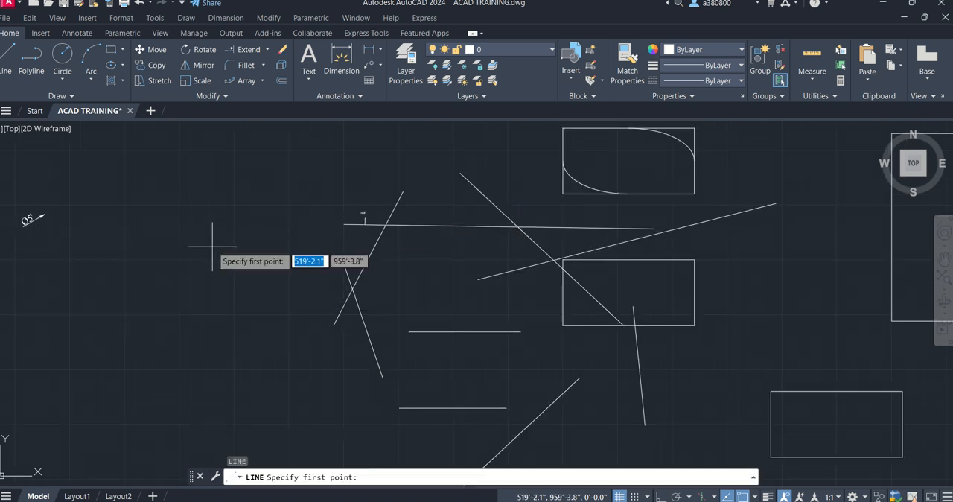
click(139, 197)
click(137, 283)
key(Escape)
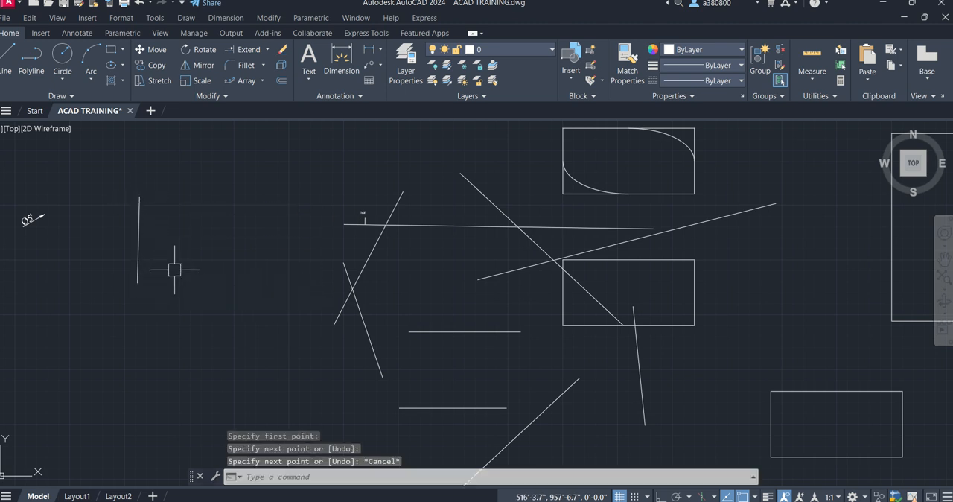
key(Escape)
key(Escape)
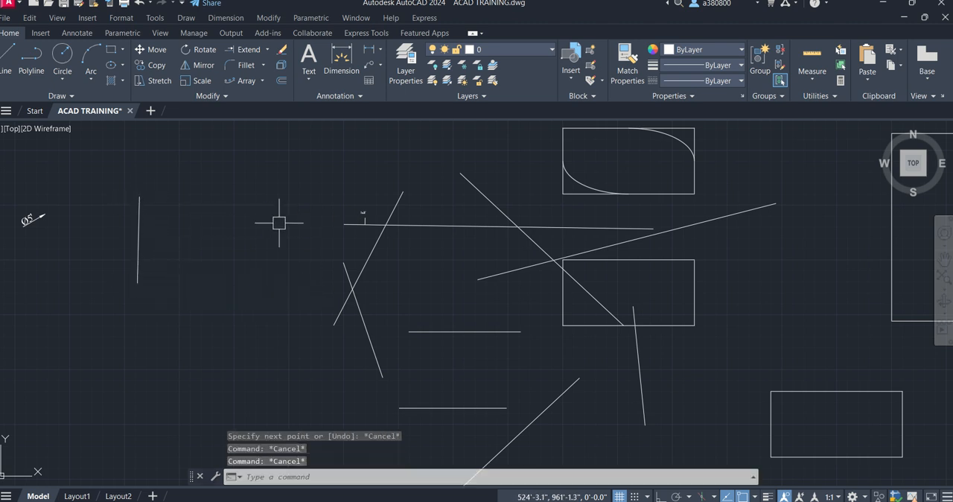
- Extend the left end of the near-horizontal line to meet the near-vertical line on its left
click(245, 50)
scroll(332, 243, up, 2)
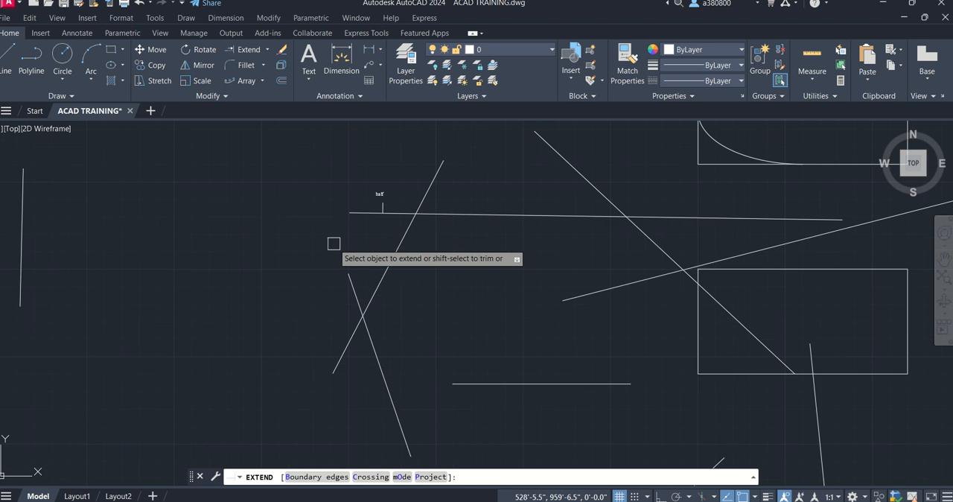
click(353, 212)
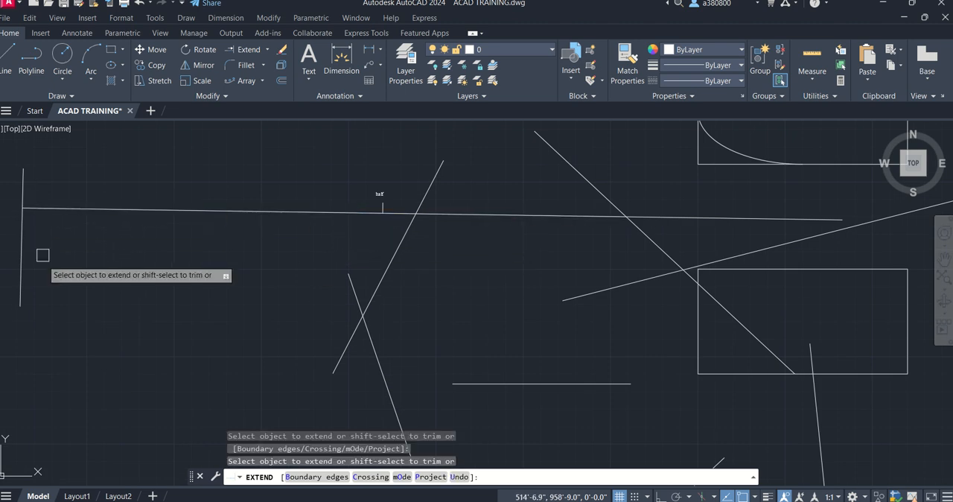
key(Escape)
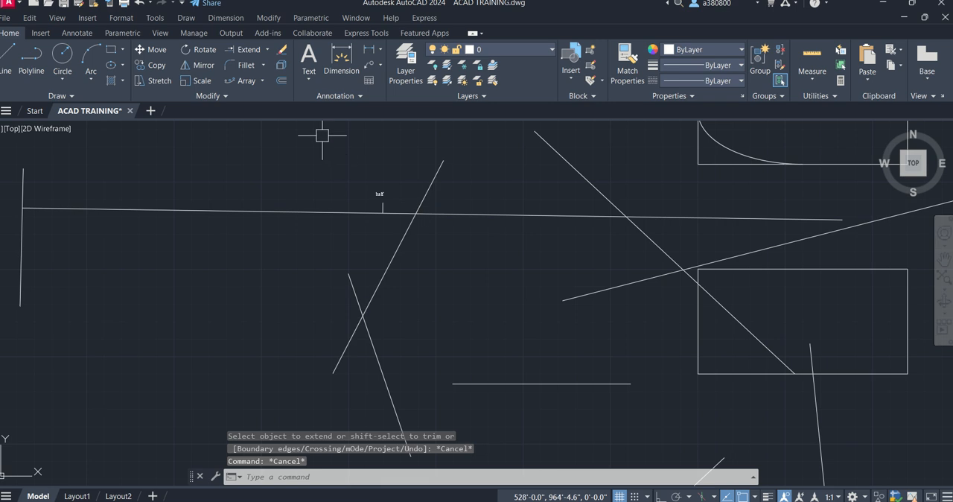
- Examine the extended line around its "half" mark and the surrounding practice shapes
click(268, 52)
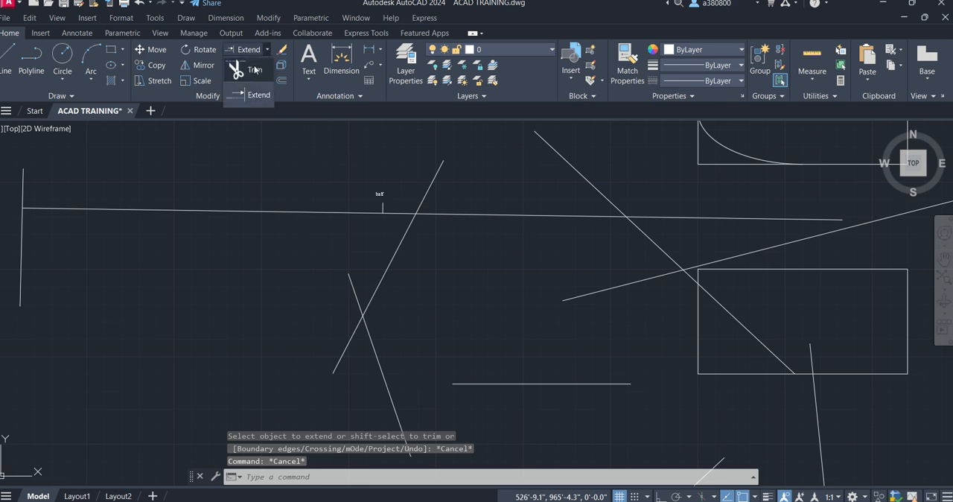
click(268, 49)
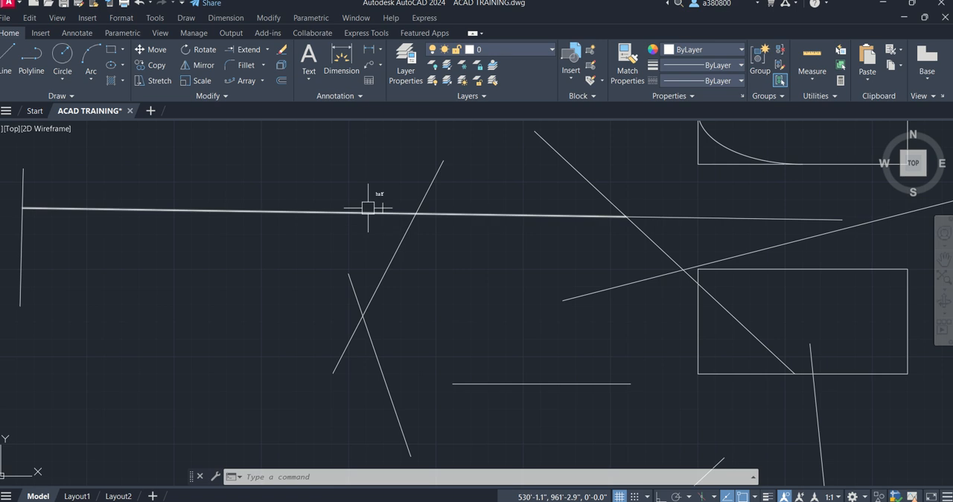
scroll(368, 185, up, 3)
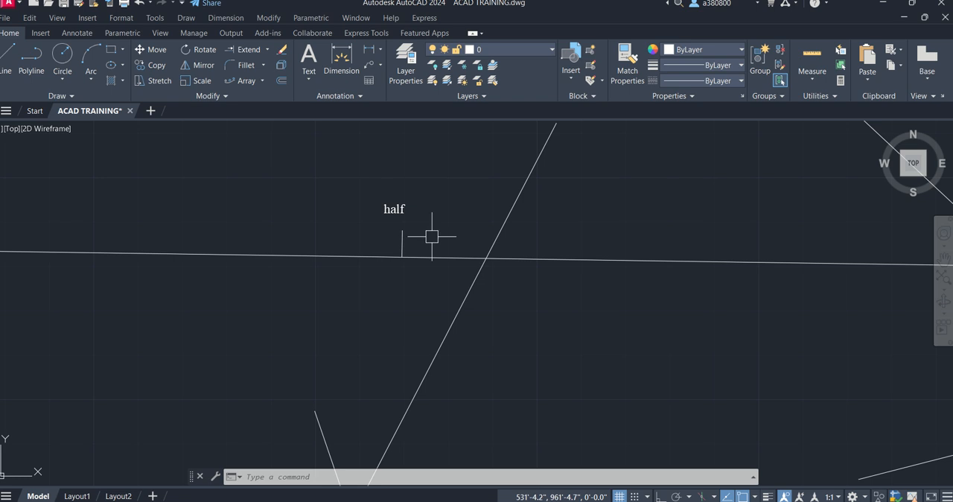
scroll(393, 223, down, 3)
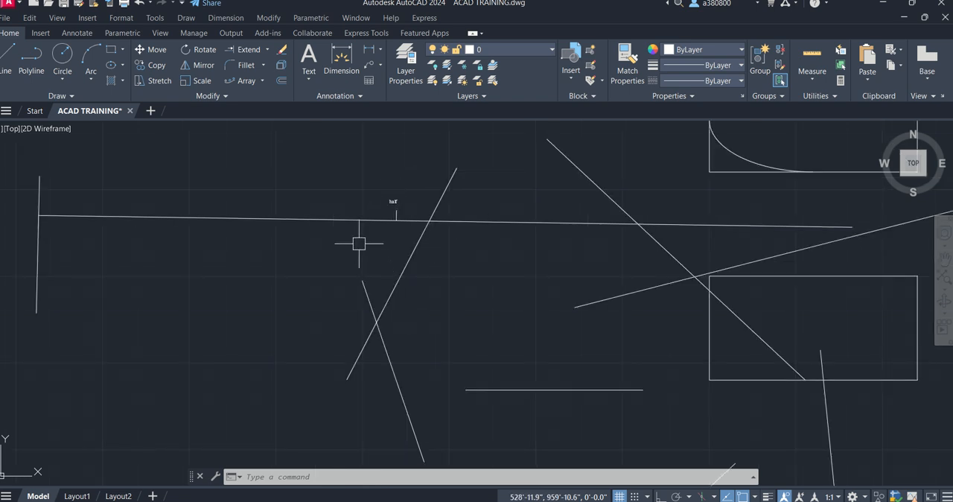
scroll(357, 242, down, 2)
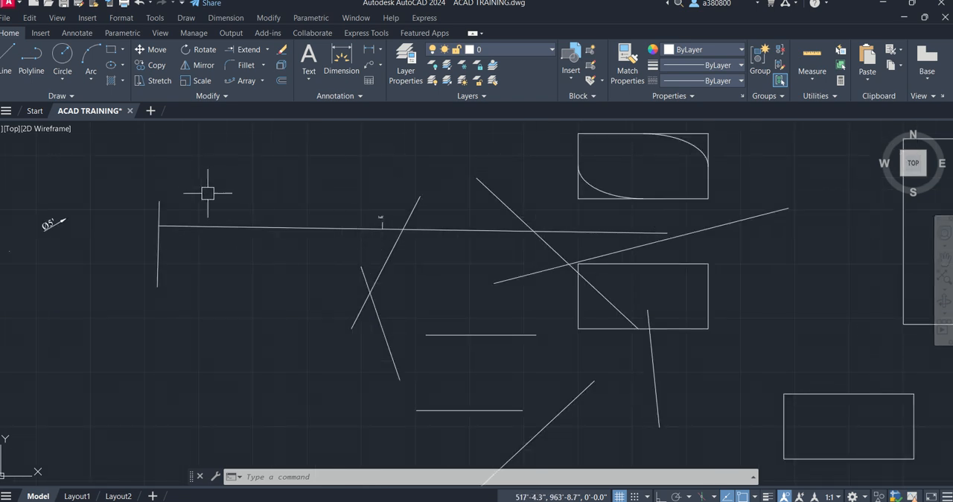
scroll(330, 175, down, 4)
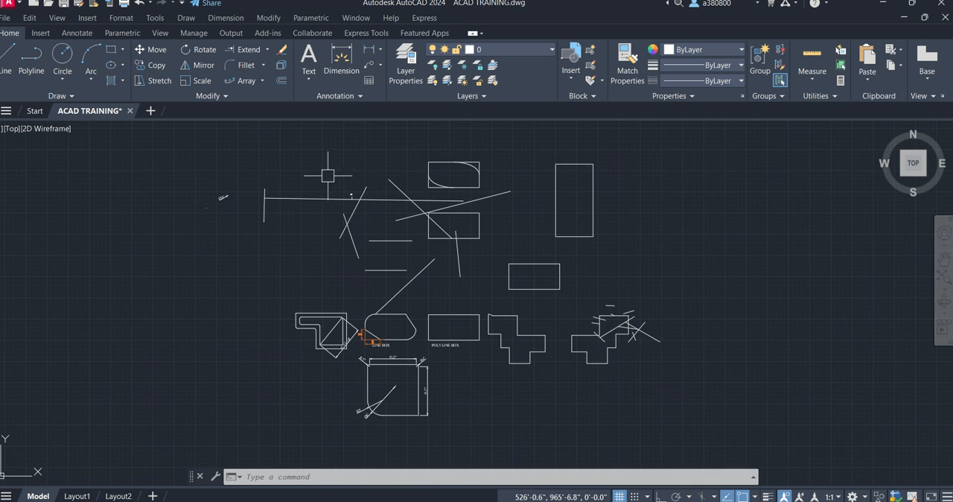
mouse_move(459, 240)
middle_down()
mouse_move(128, 166)
mouse_move(126, 185)
mouse_move(166, 227)
middle_up()
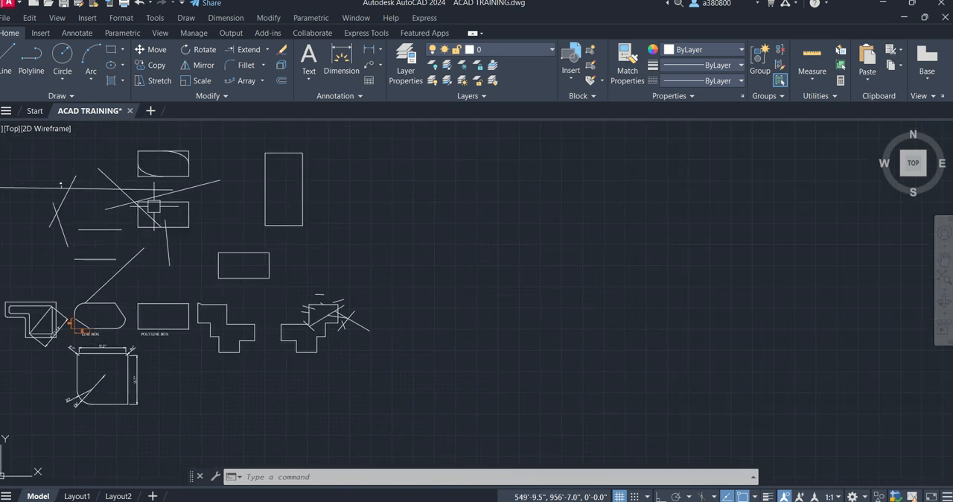
scroll(144, 190, down, 2)
middle_drag(144, 191, 155, 193)
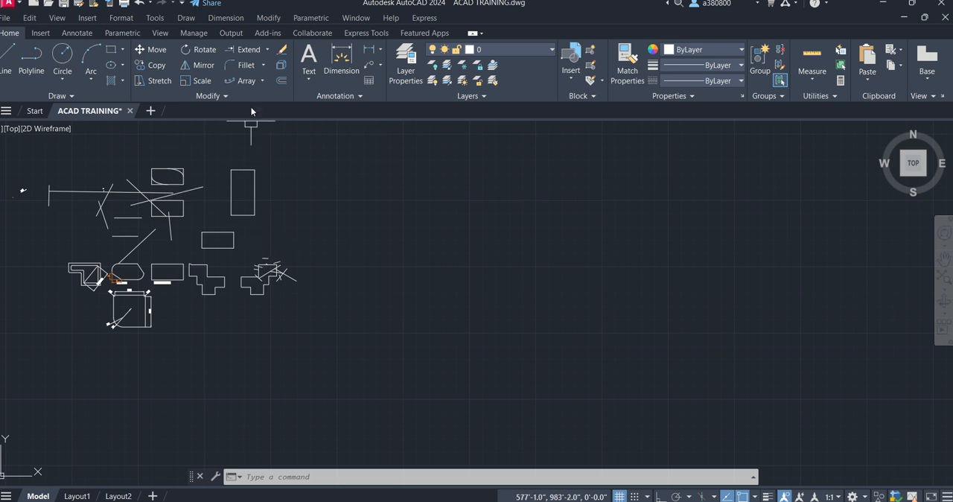
click(205, 93)
click(126, 92)
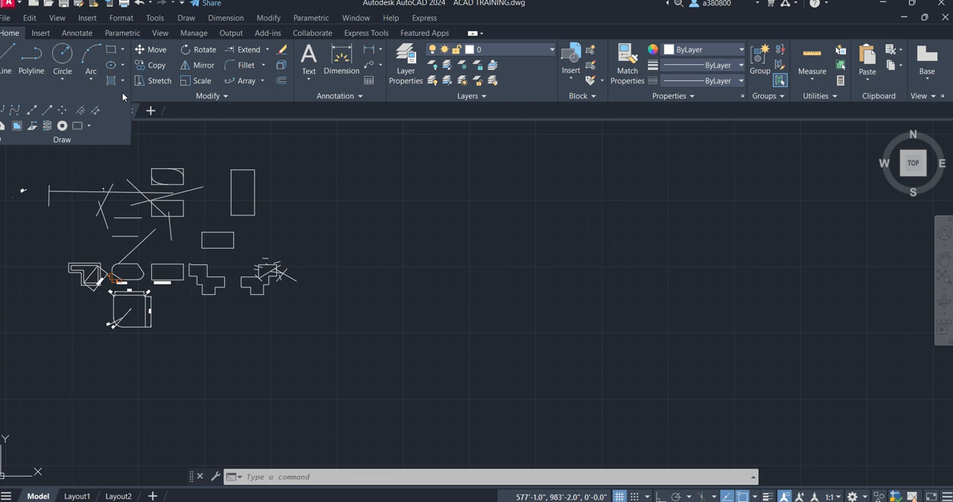
click(231, 94)
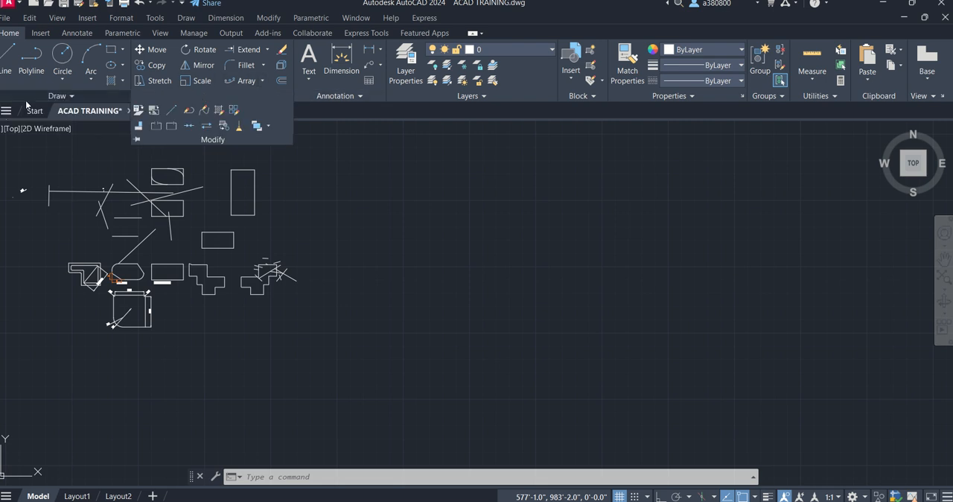
click(262, 81)
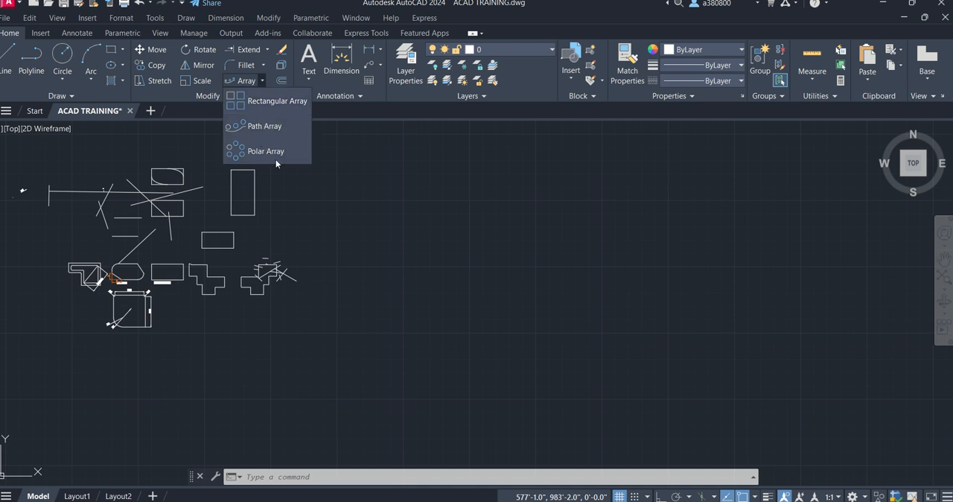
click(237, 104)
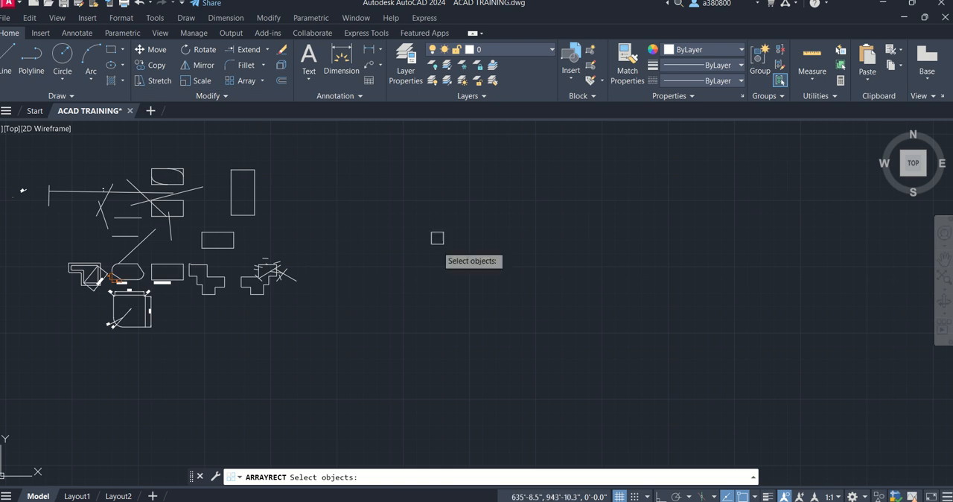
key(Escape)
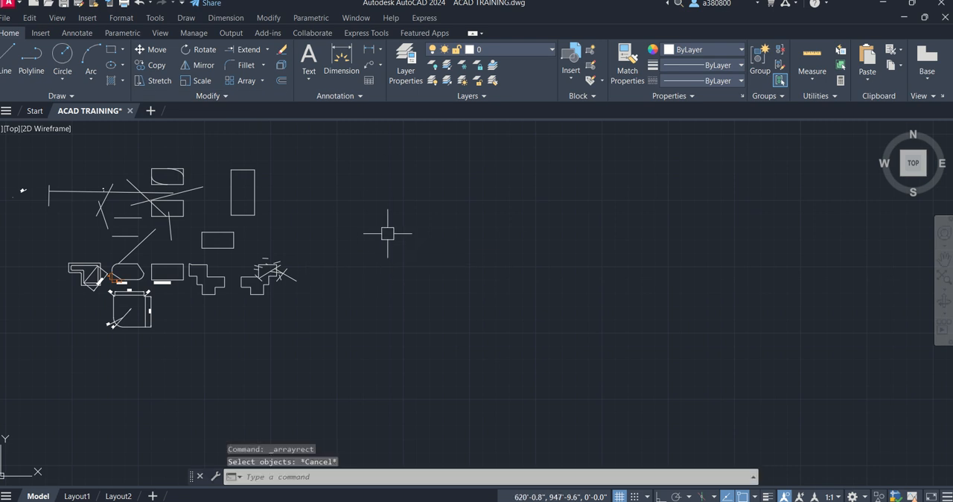
key(Escape)
key(Escape)
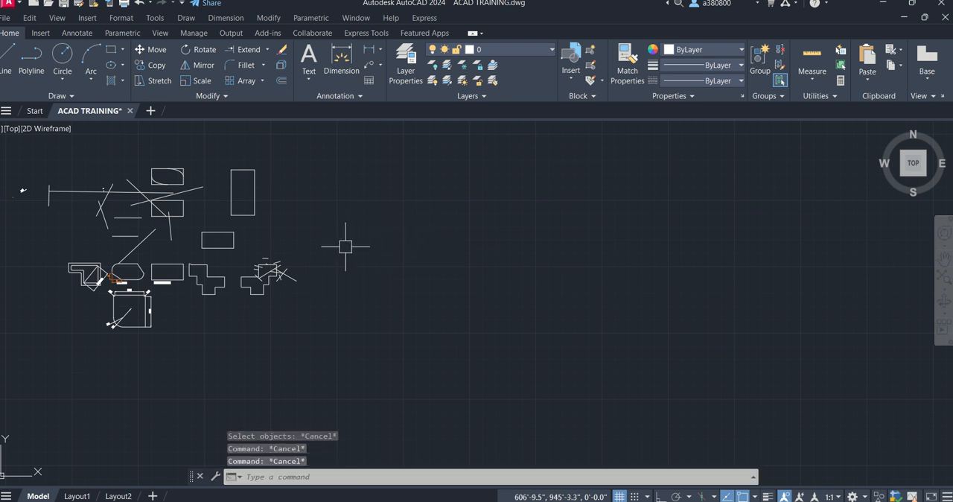
- Draw a circle with a 2' radius in the empty area to the right of the existing practice shapes
click(64, 62)
click(430, 206)
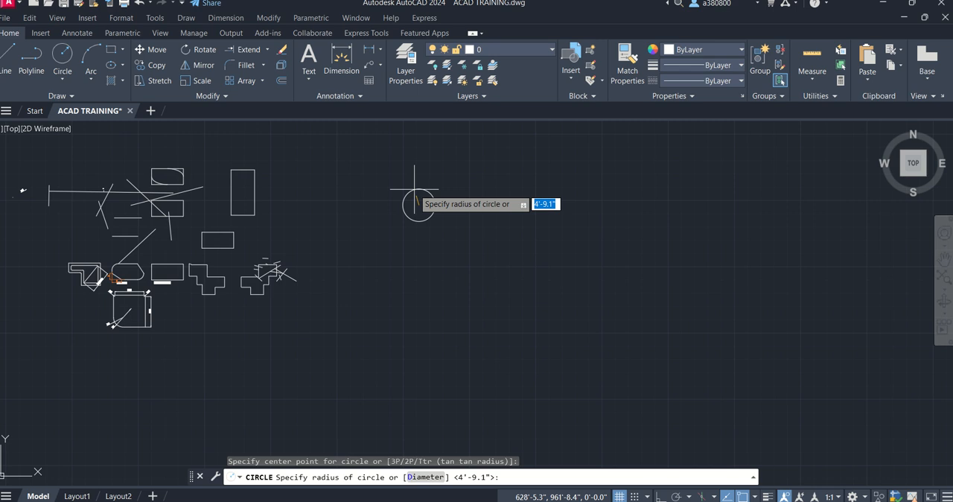
text(2')
key(Return)
scroll(419, 199, up, 4)
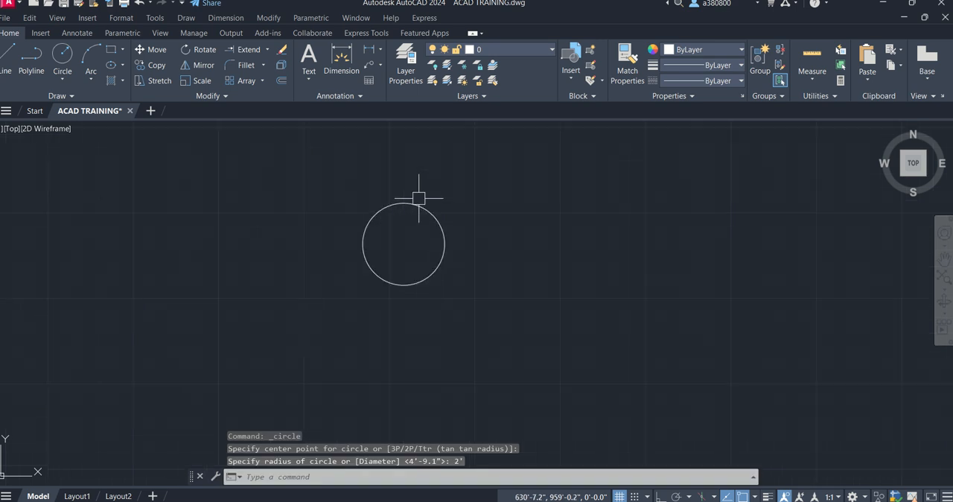
middle_drag(425, 261, 366, 205)
scroll(362, 204, down, 3)
key(Escape)
key(Escape)
key(Escape)
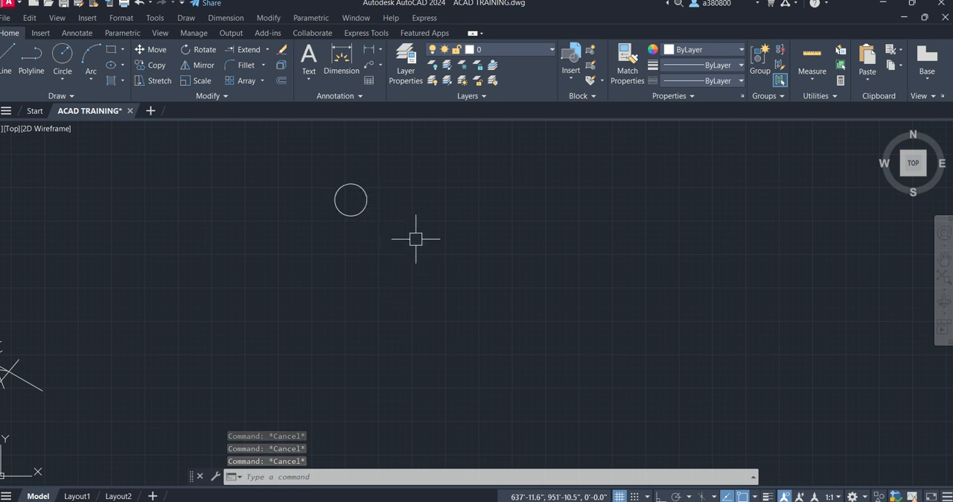
click(240, 80)
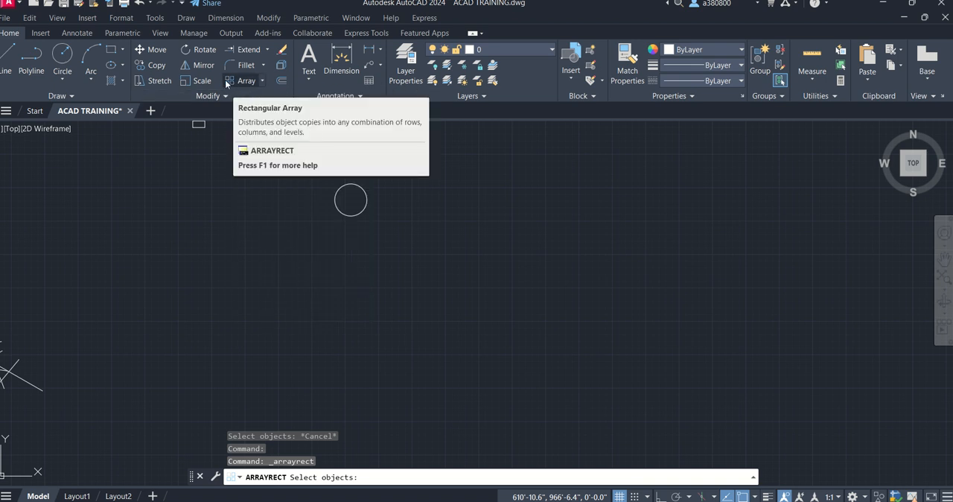
click(261, 82)
click(246, 126)
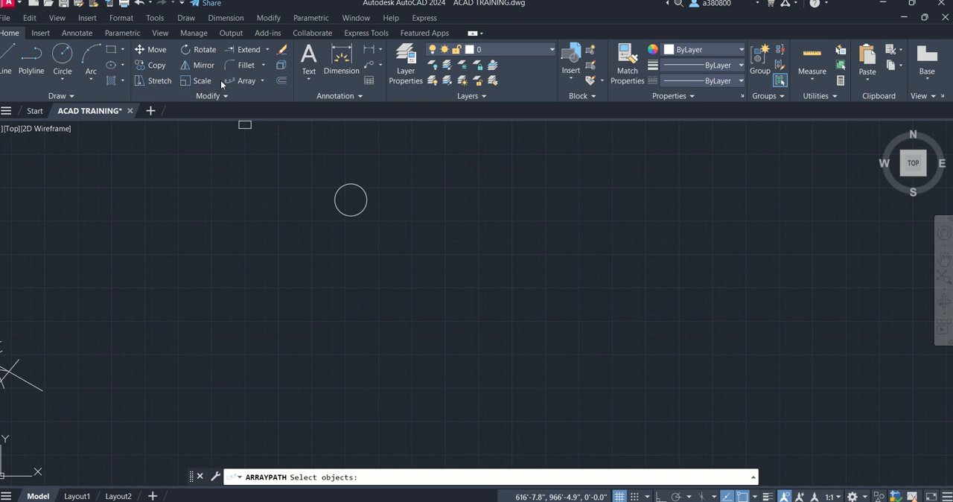
click(263, 80)
click(249, 103)
click(240, 81)
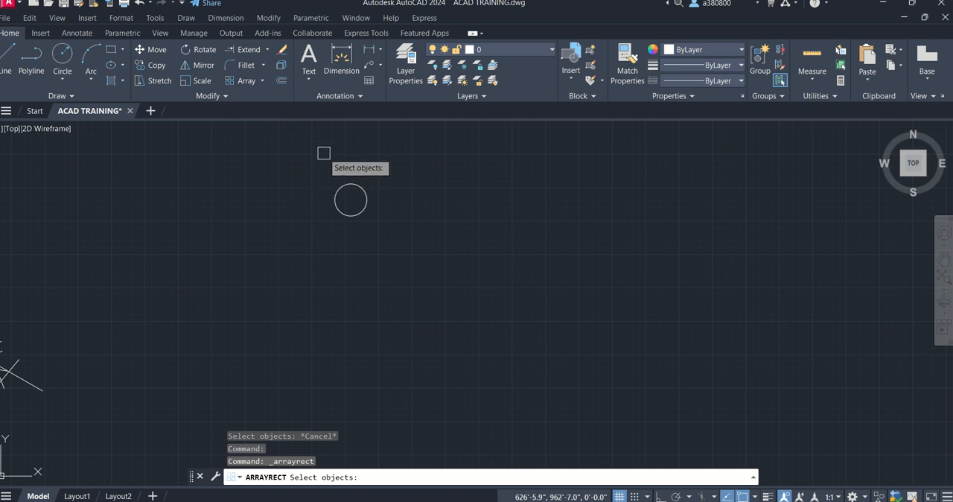
click(361, 187)
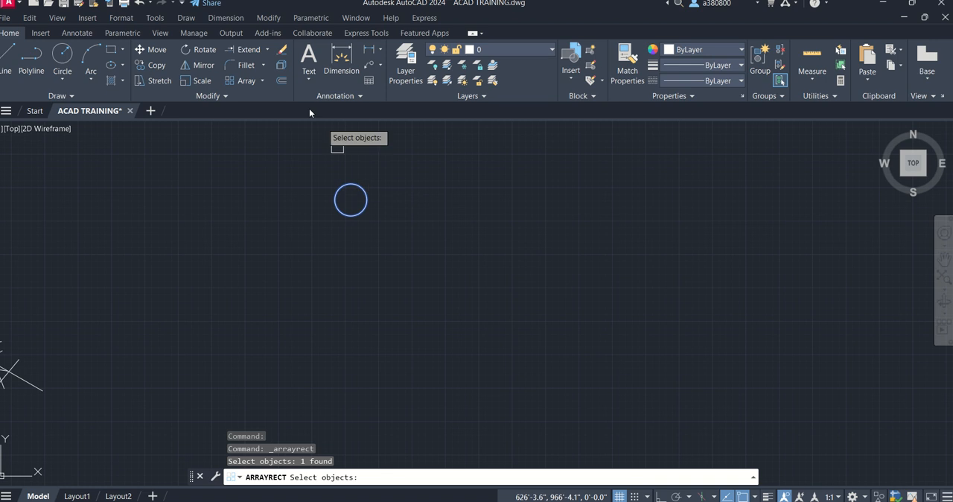
- Create a rectangular array from the 2' radius circle
click(248, 81)
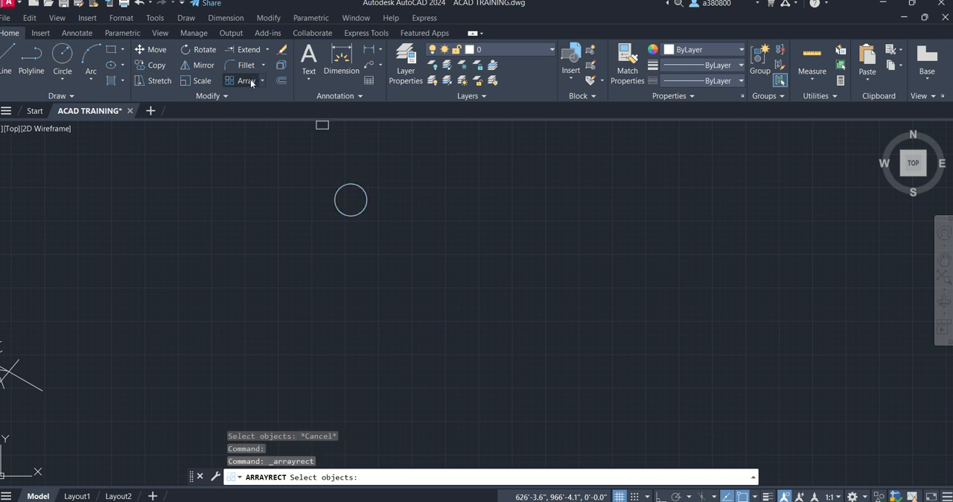
click(357, 182)
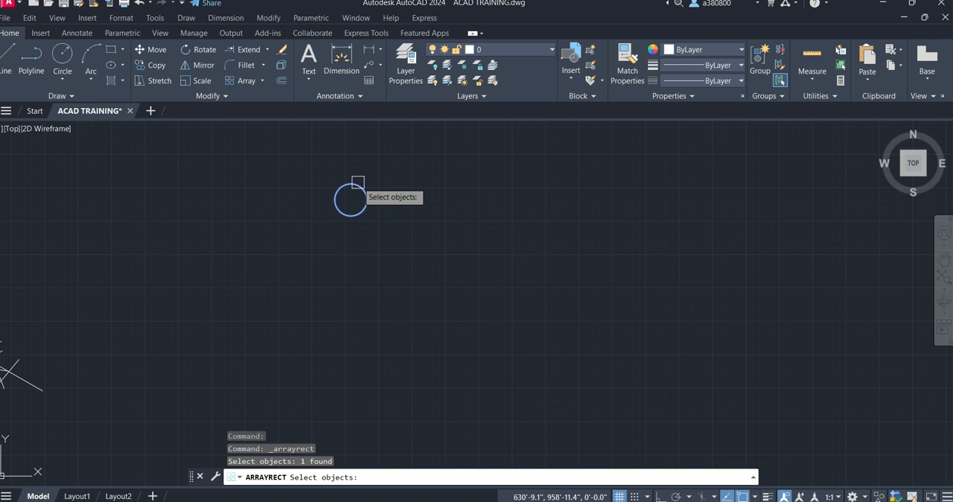
key(Return)
scroll(363, 332, down, 2)
scroll(357, 280, up, 6)
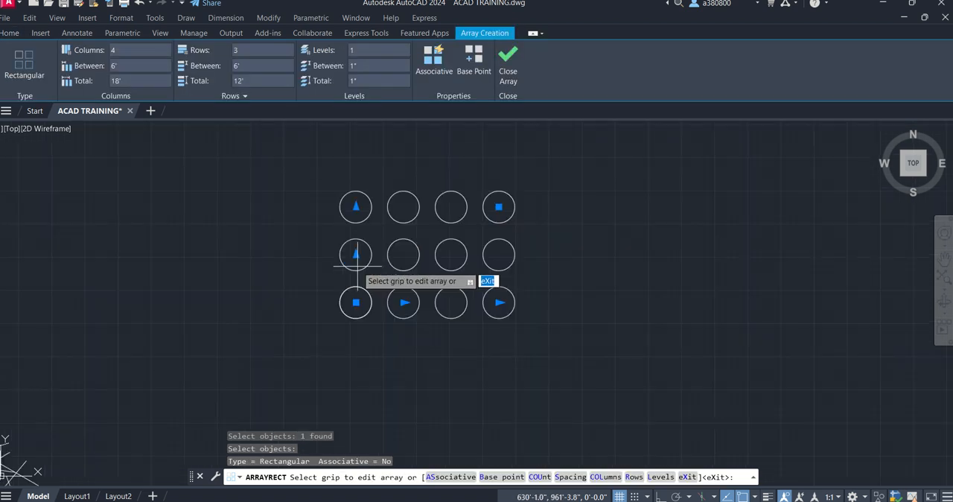
scroll(270, 271, down, 3)
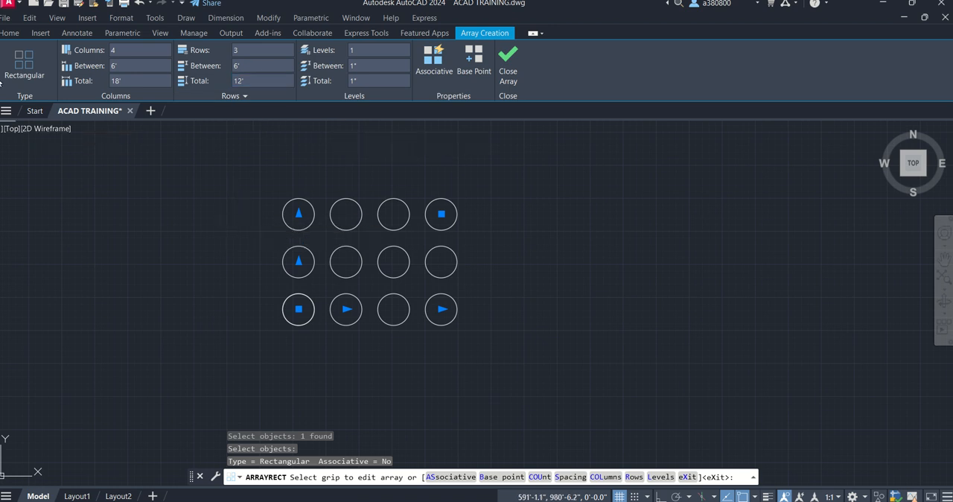
scroll(316, 195, up, 2)
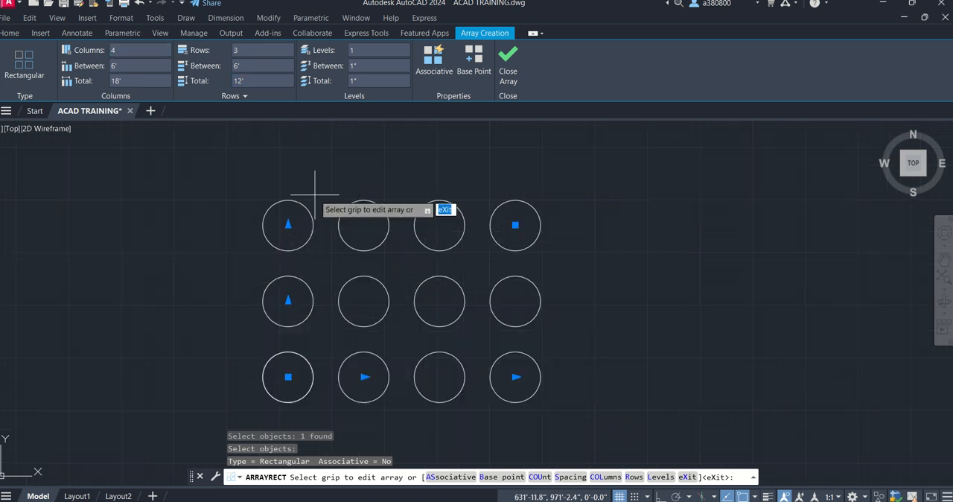
scroll(286, 200, down, 2)
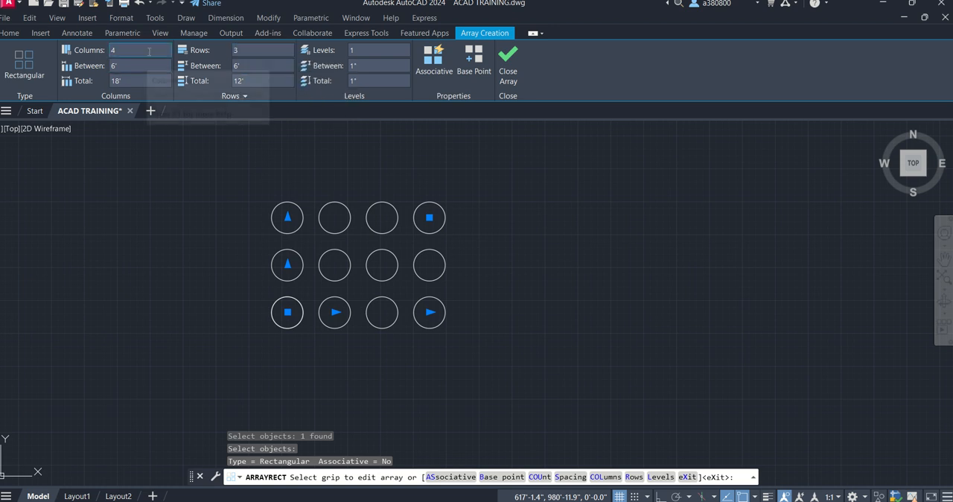
- Set the circle array's column count to 6 and finish the array
click(124, 53)
key(BackSpace)
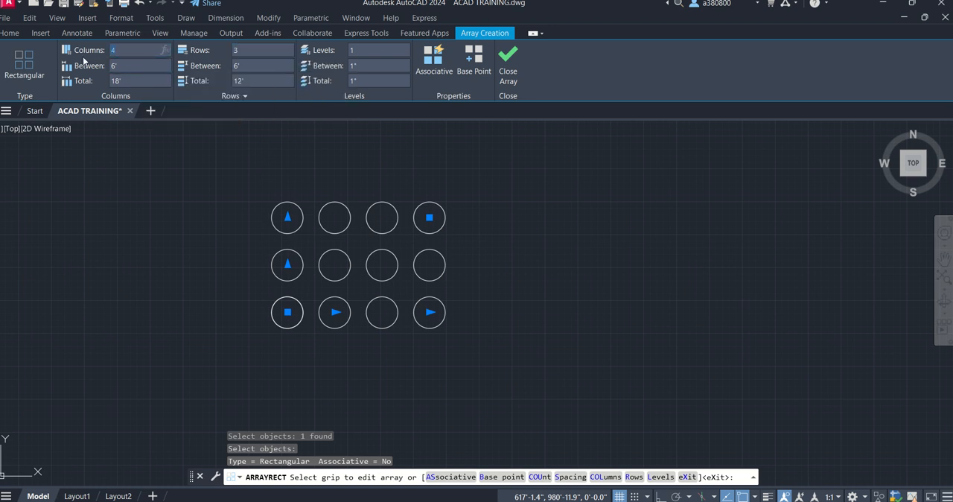
text(6)
key(Return)
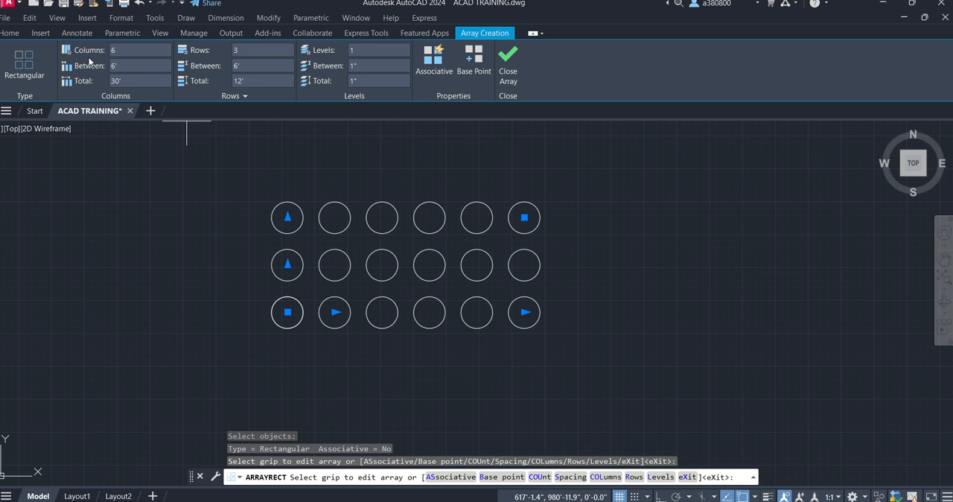
key(Return)
key(Return)
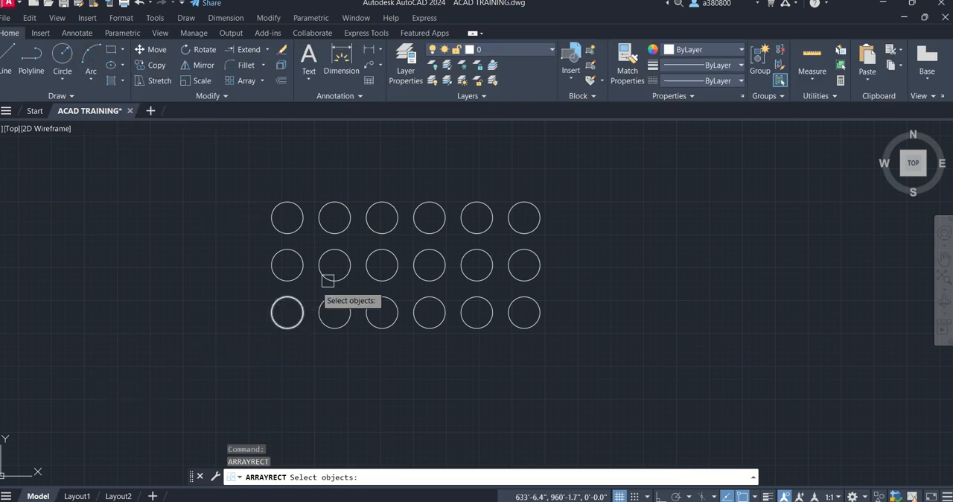
click(369, 228)
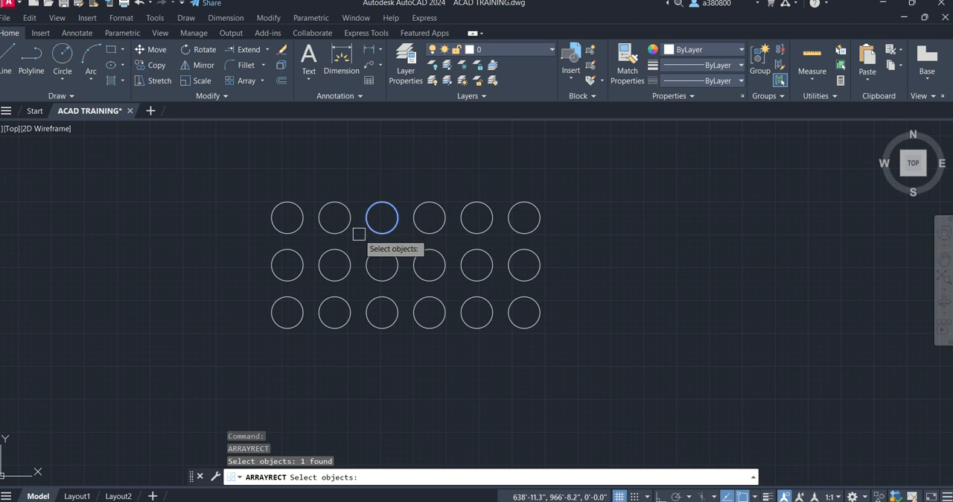
key(Escape)
key(Escape)
click(331, 215)
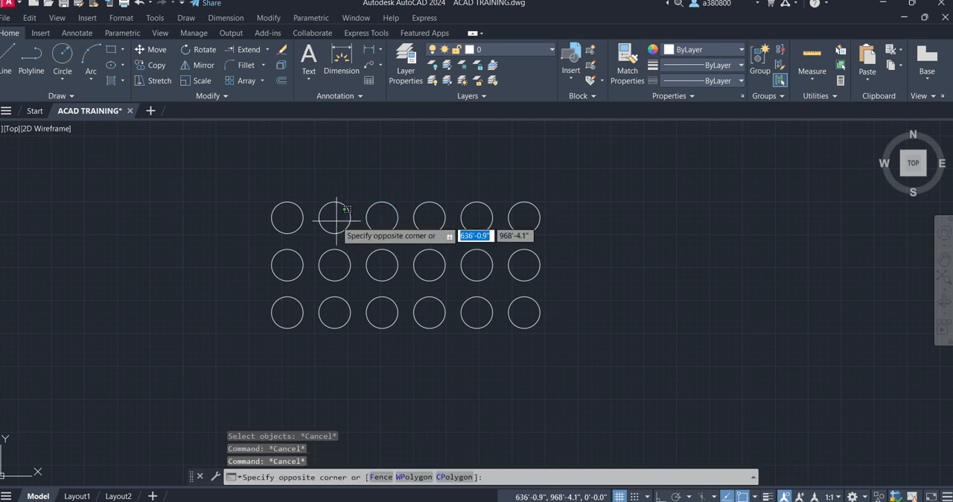
click(568, 340)
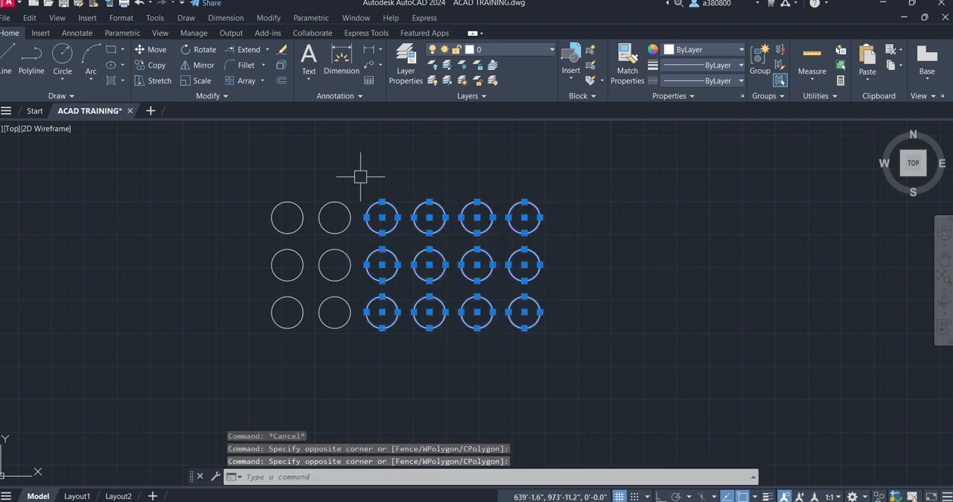
key(Escape)
key(Escape)
key(Escape)
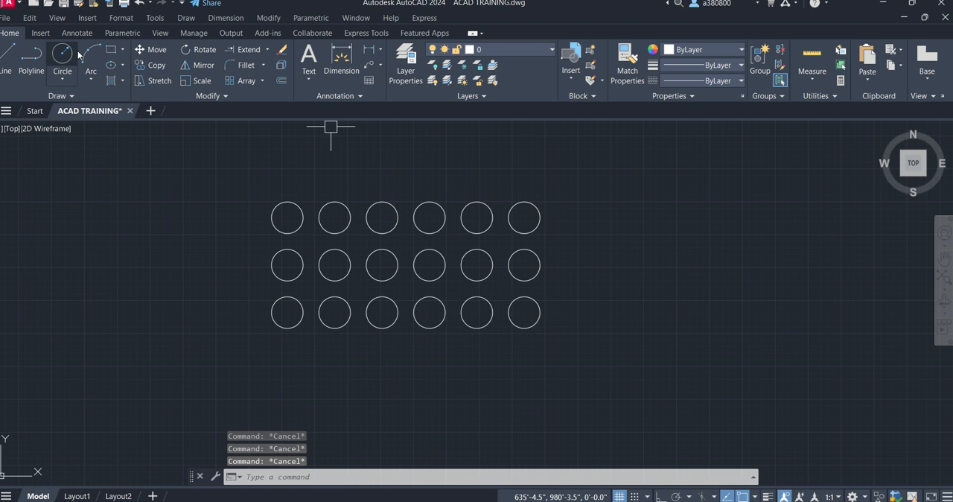
click(237, 82)
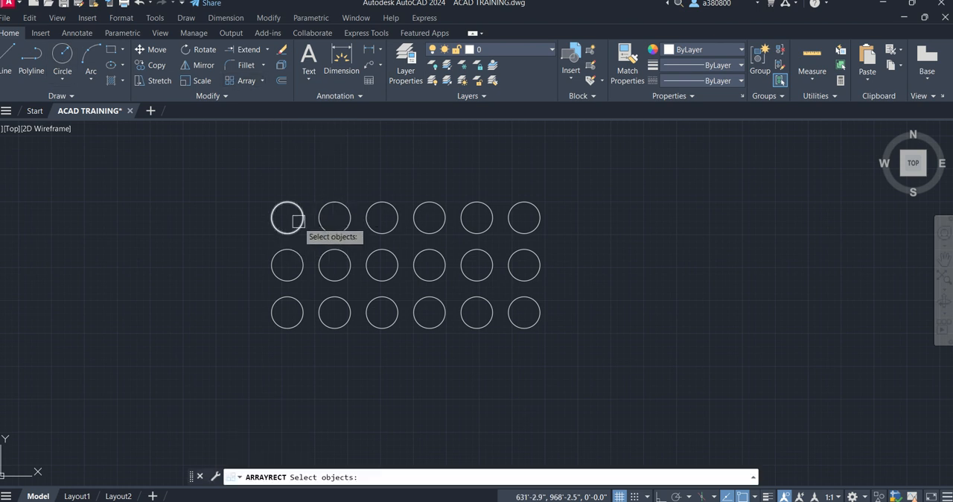
key(Escape)
key(Escape)
- Undo the six-column circle array so only the original 2' radius circle is left
key(ctrl+z)
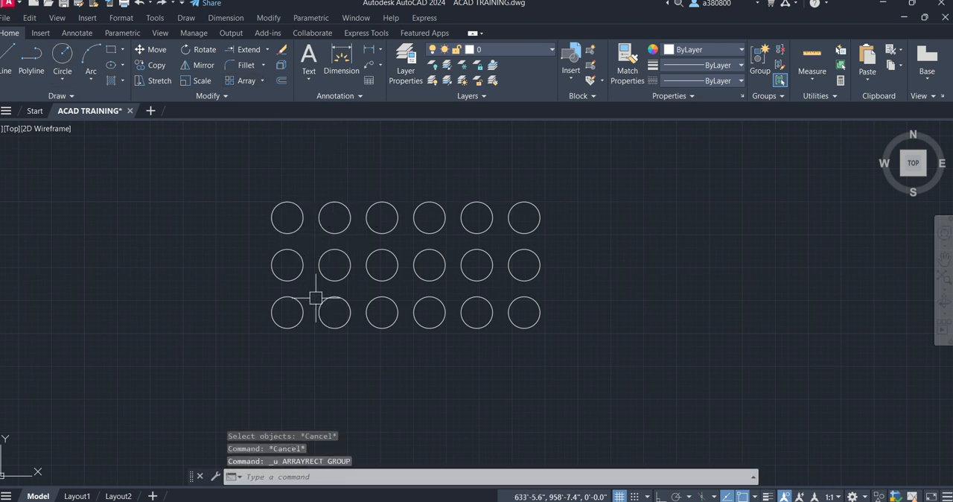
key(Escape)
key(Escape)
key(ctrl+z)
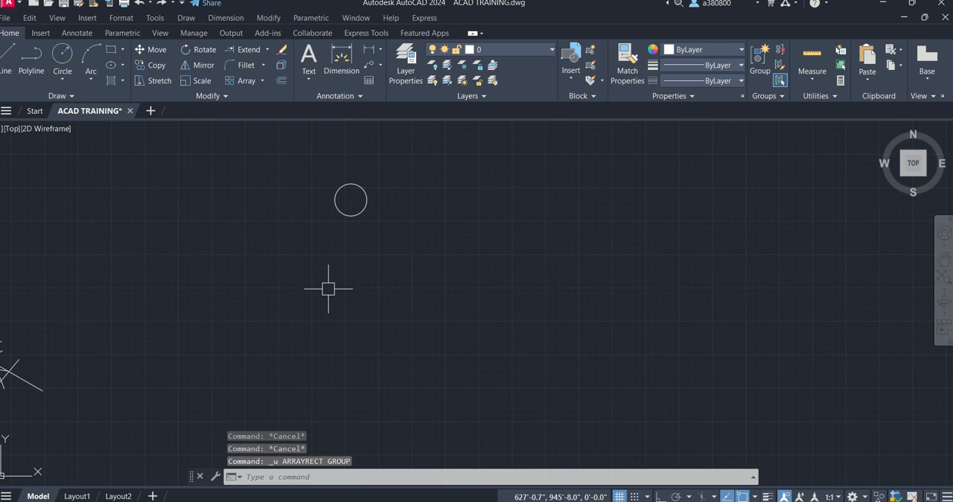
- Create an associative rectangular array from the 2' radius circle with 4 columns and 3 rows
click(239, 81)
click(363, 204)
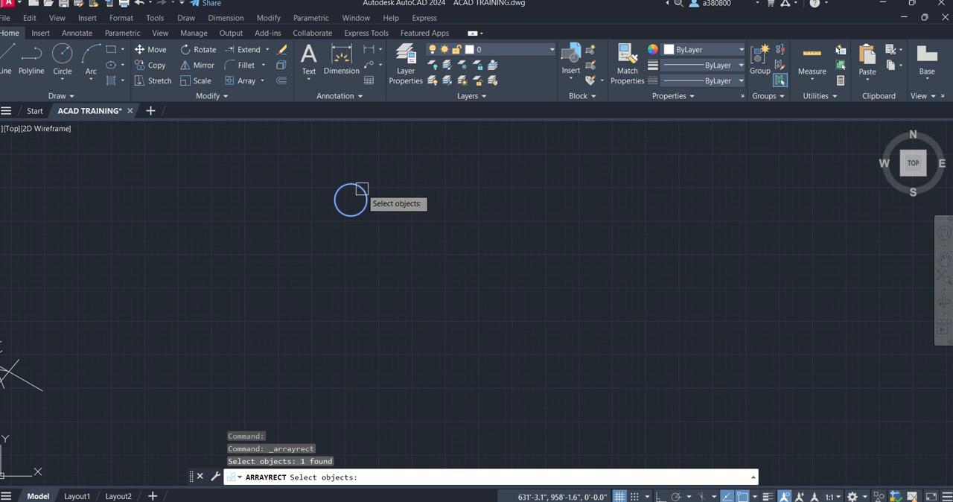
key(Return)
scroll(309, 328, down, 4)
scroll(333, 285, up, 5)
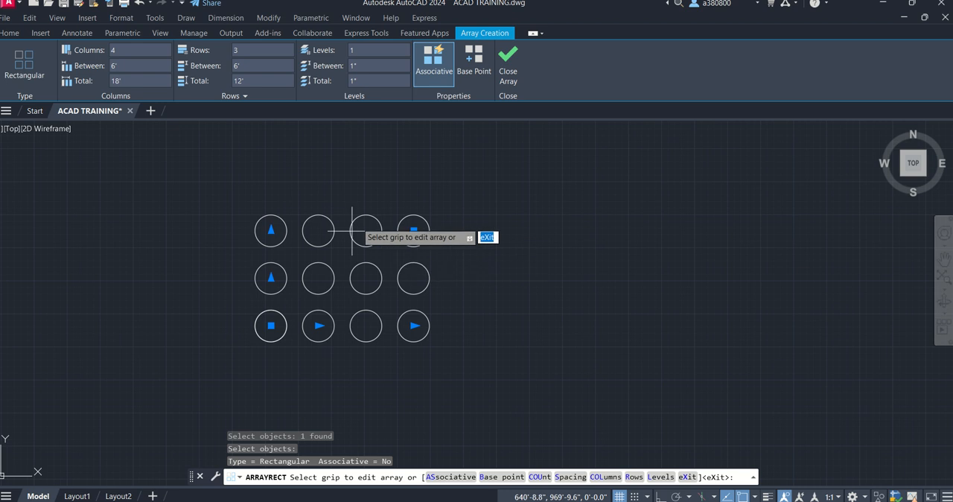
click(509, 67)
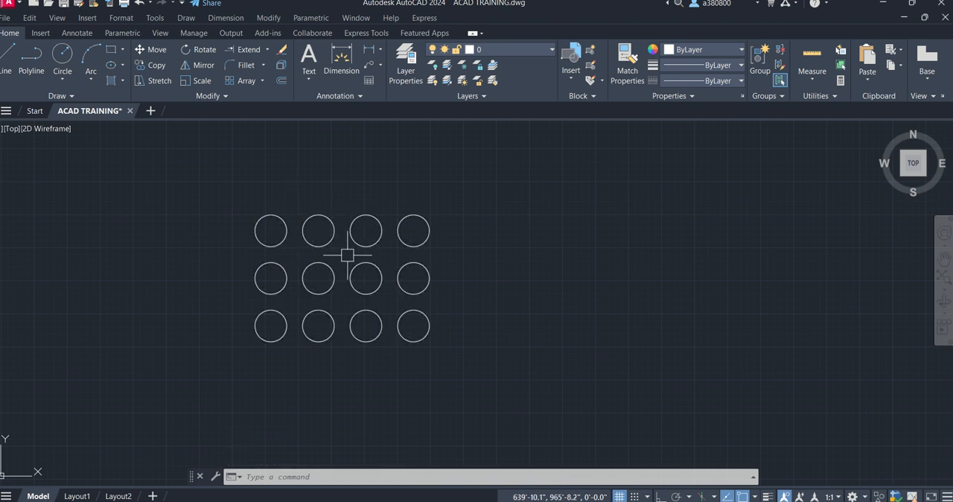
- Select the circle array to check that it behaves as one object, and undo the array
click(335, 243)
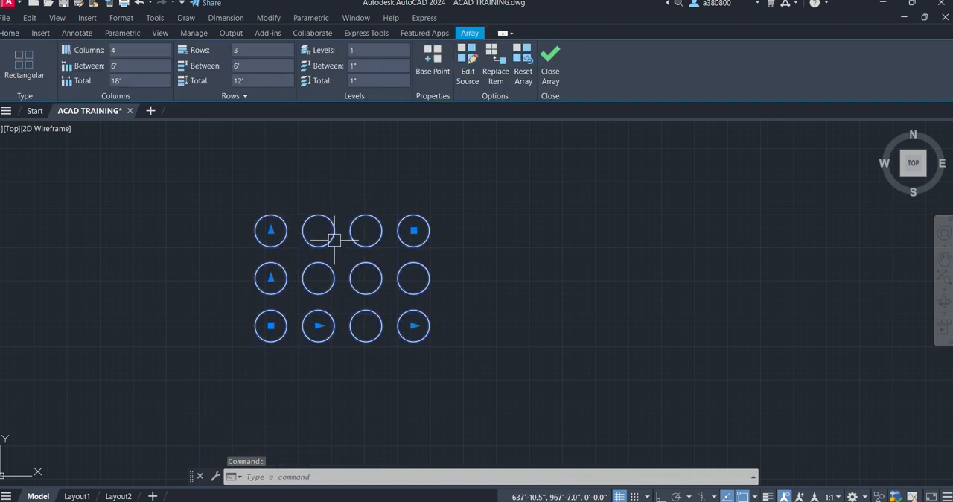
right_click(368, 249)
key(Escape)
key(Escape)
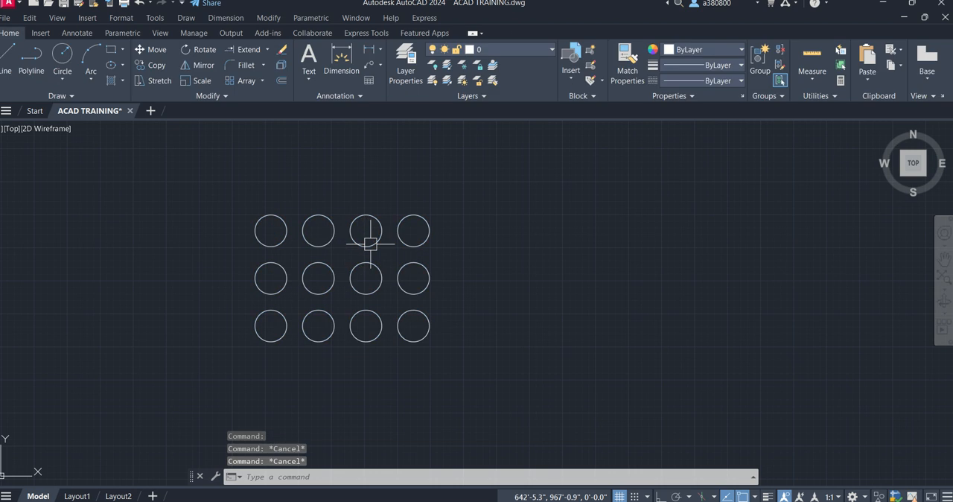
key(ctrl+z)
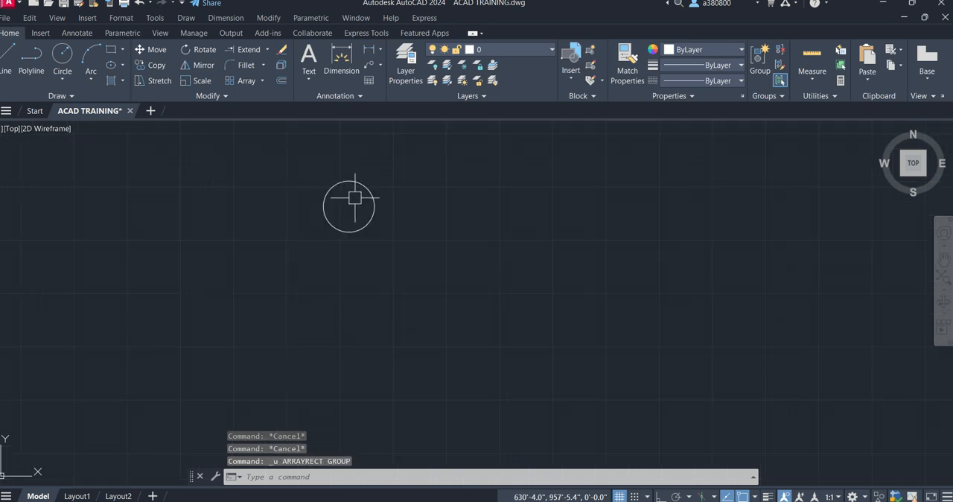
- Array the single circle again in 4 columns and 3 rows, switching on the Associative option before finishing
click(237, 81)
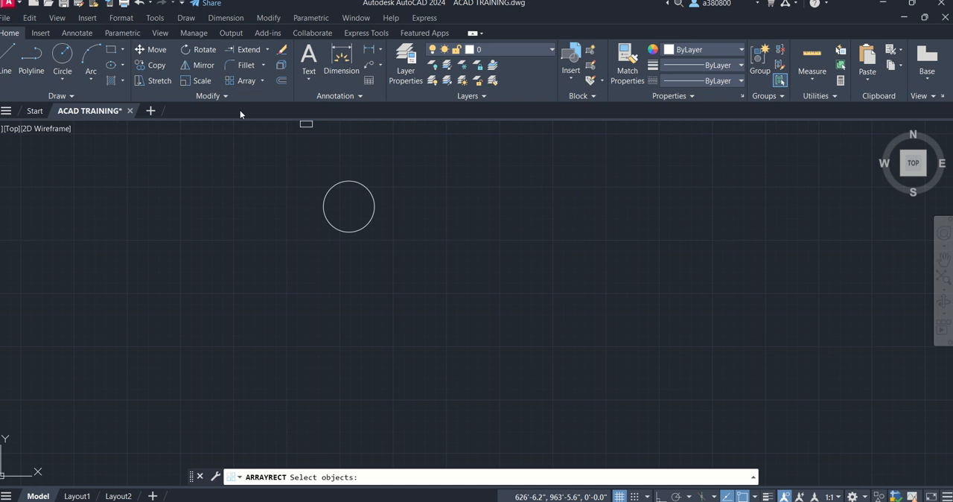
click(374, 189)
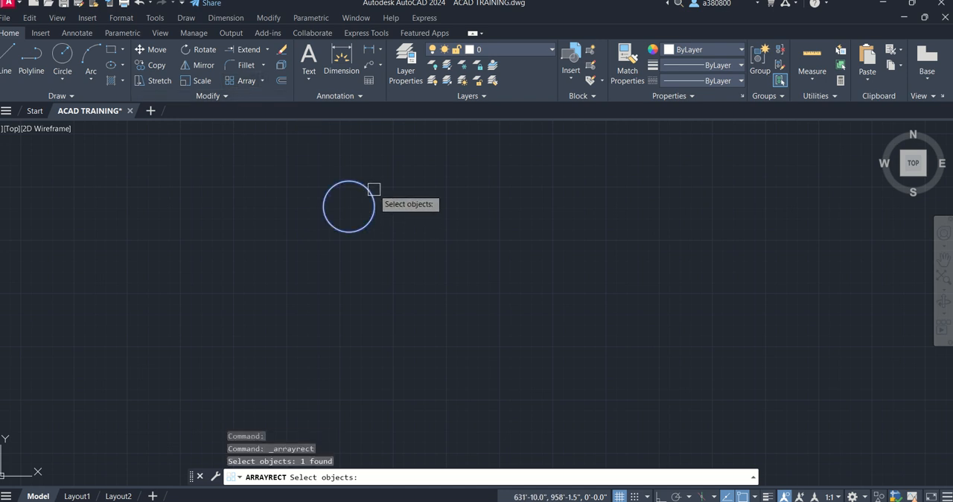
key(Return)
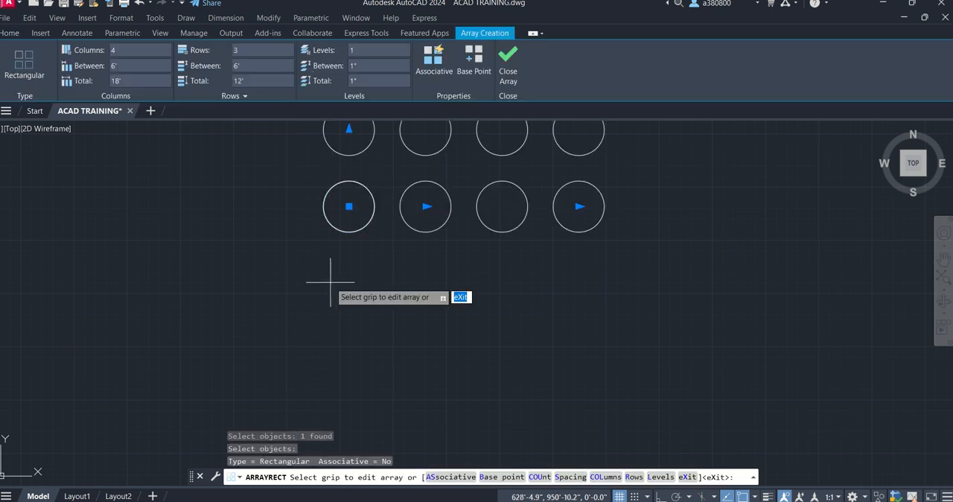
scroll(322, 274, down, 3)
scroll(325, 269, up, 4)
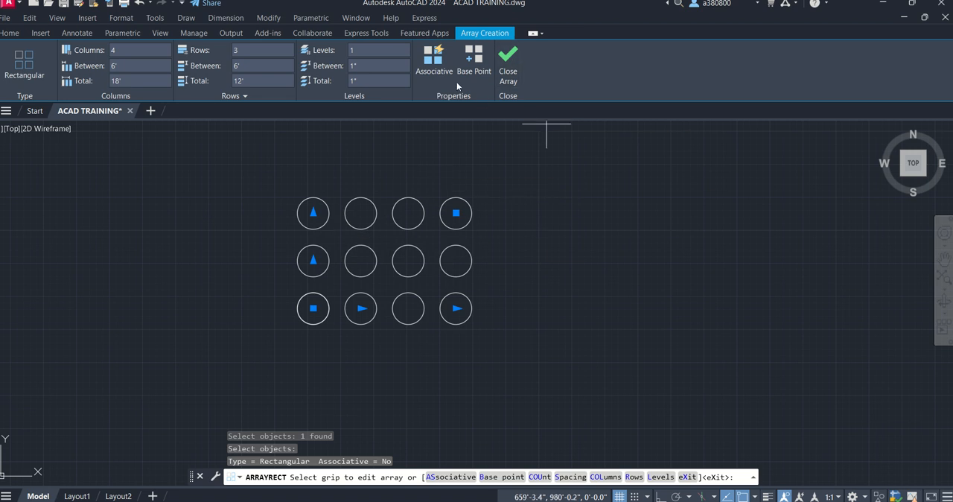
click(434, 63)
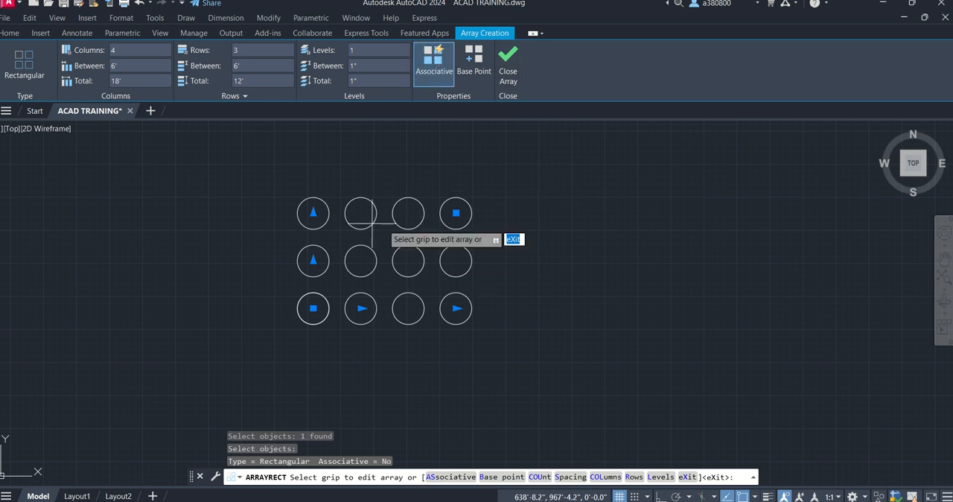
click(508, 70)
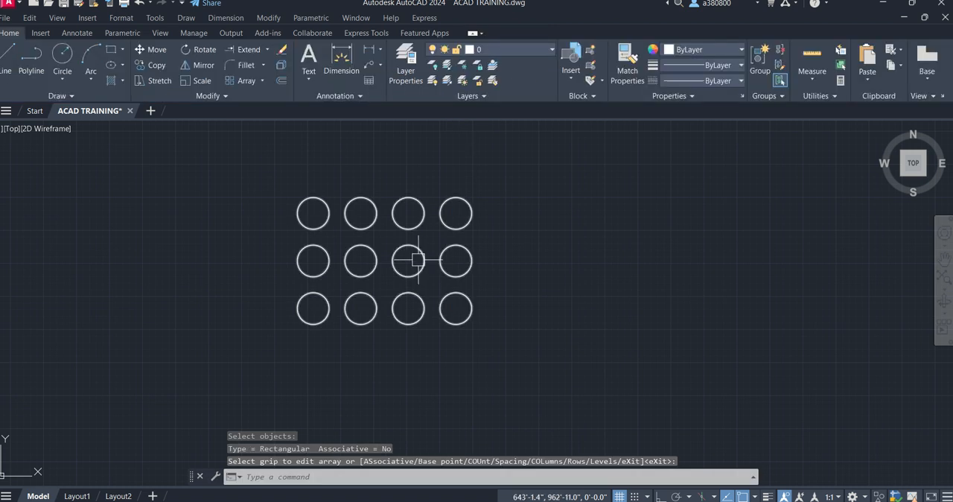
- Select the associative circle array to examine its grips and array settings, and close the array editing
click(470, 318)
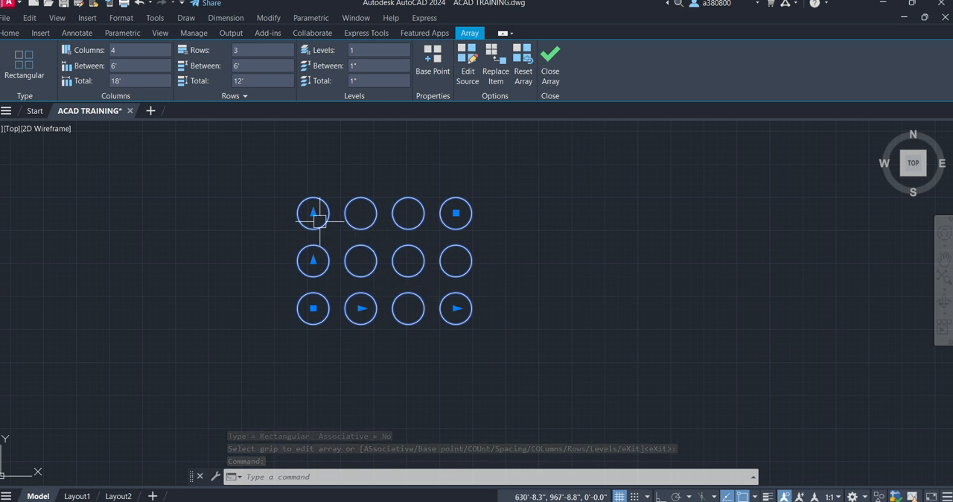
click(546, 220)
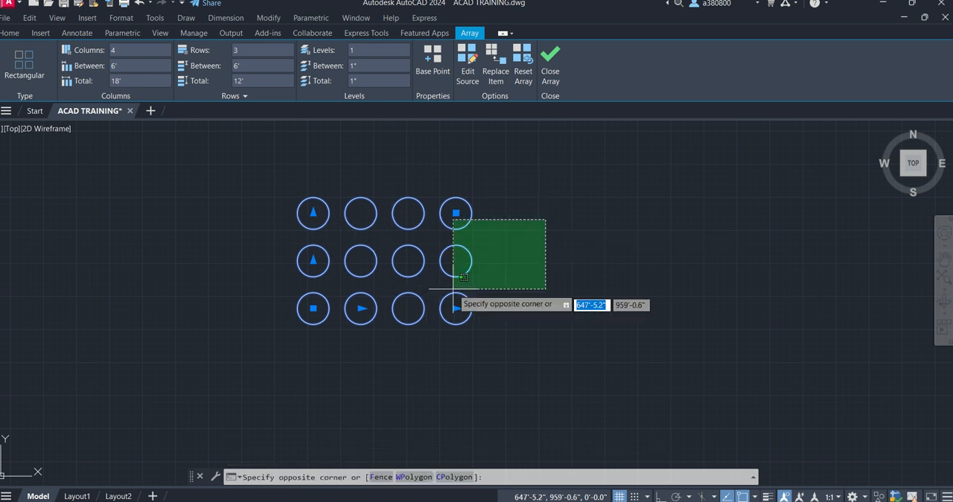
key(Escape)
key(Escape)
click(365, 271)
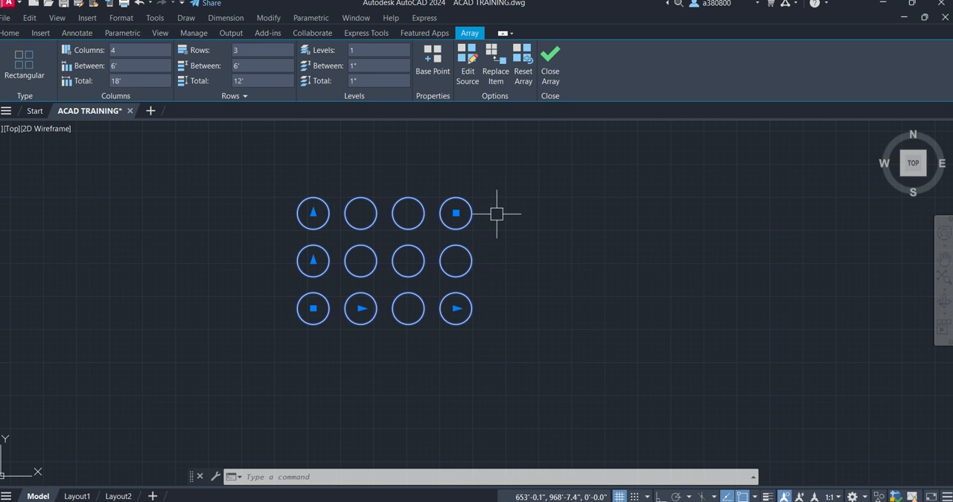
click(550, 69)
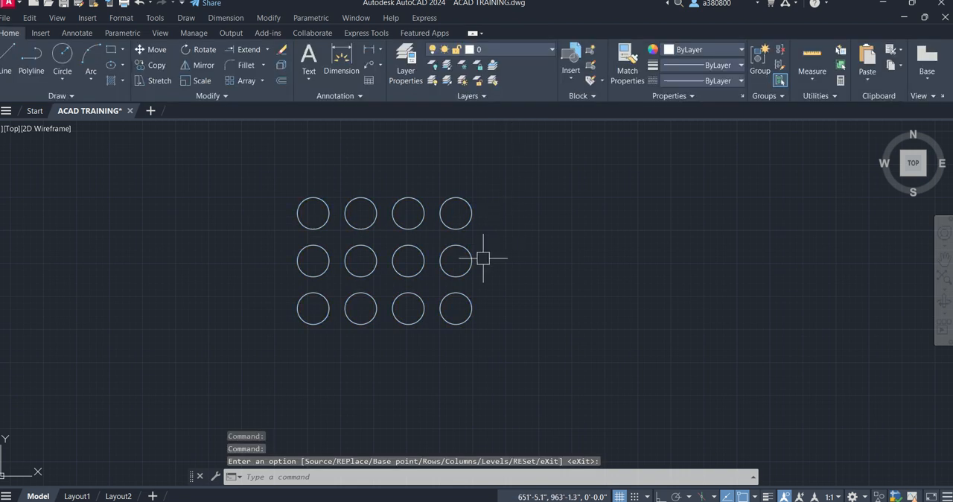
- Reselect the circle array to view its quick properties, and close the Quick Properties palette
key(Escape)
key(Escape)
click(453, 226)
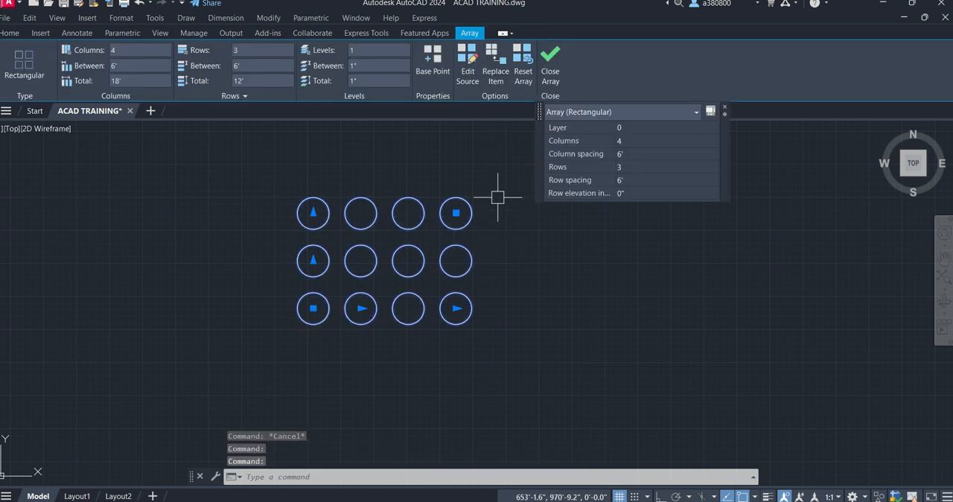
key(Escape)
click(473, 213)
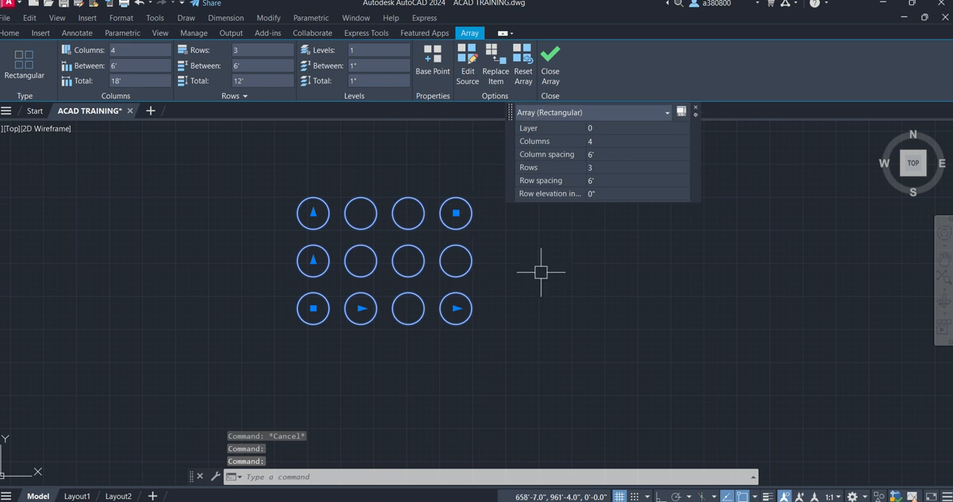
click(696, 111)
- Reset the circle array and deselect it
click(525, 70)
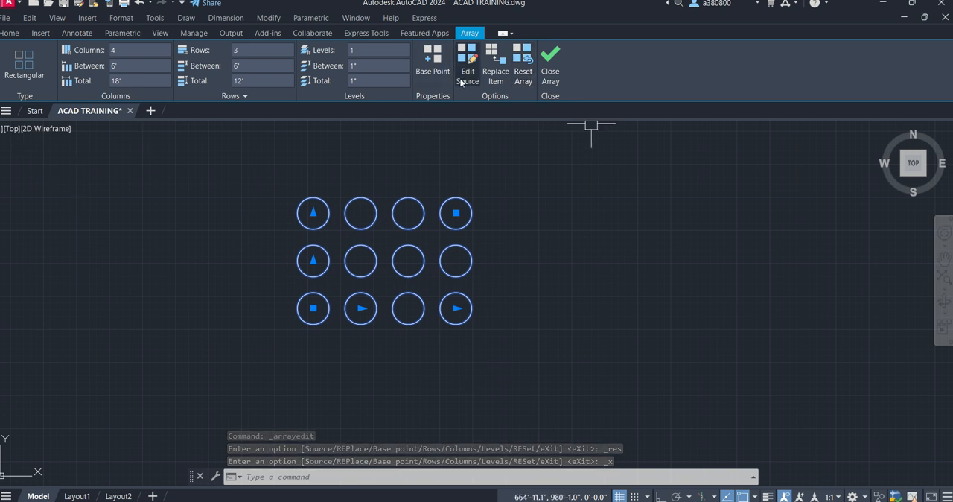
key(Escape)
key(Escape)
key(Escape)
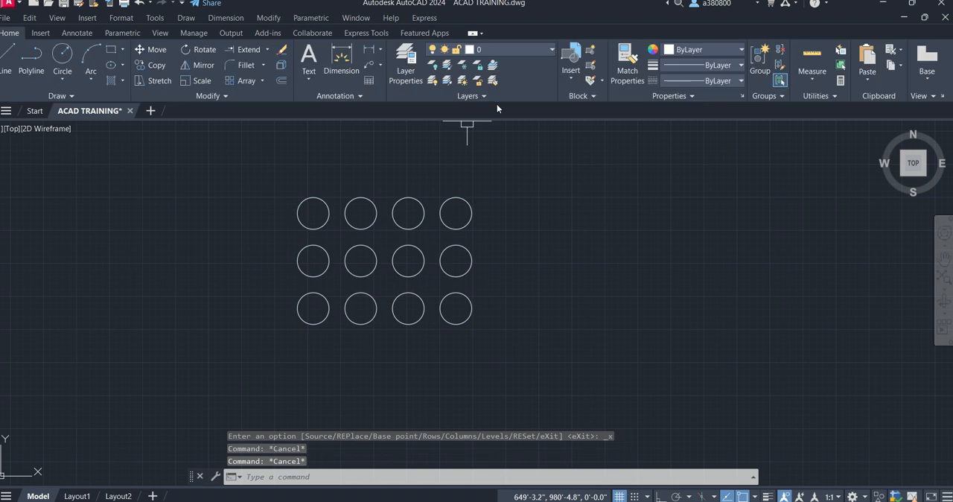
- Undo the array reset and the associative array, going back to the single circle
key(ctrl+z)
key(ctrl+z)
key(ctrl+z)
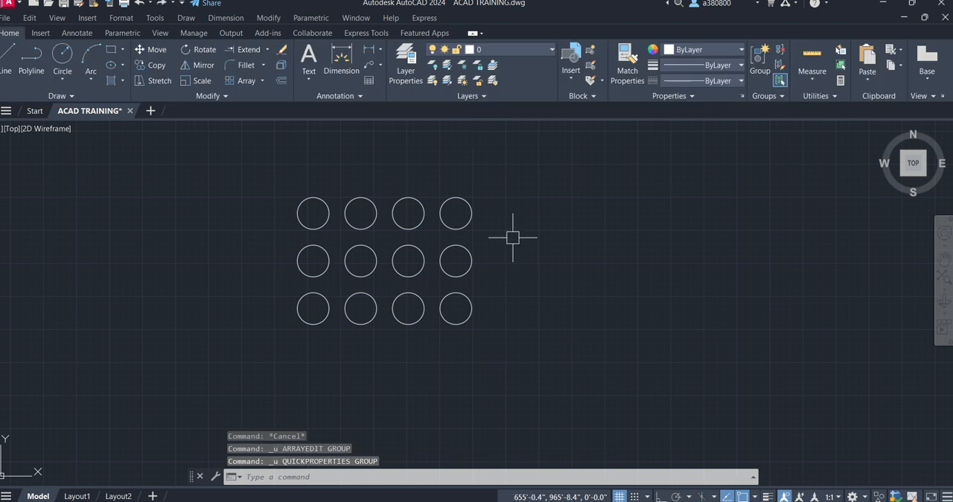
click(497, 256)
key(Escape)
key(Escape)
key(Escape)
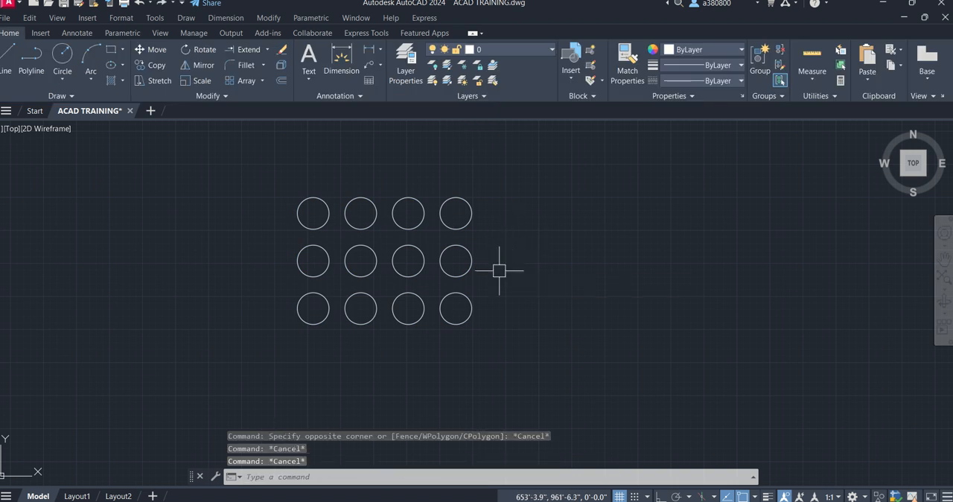
key(ctrl+z)
key(ctrl+z)
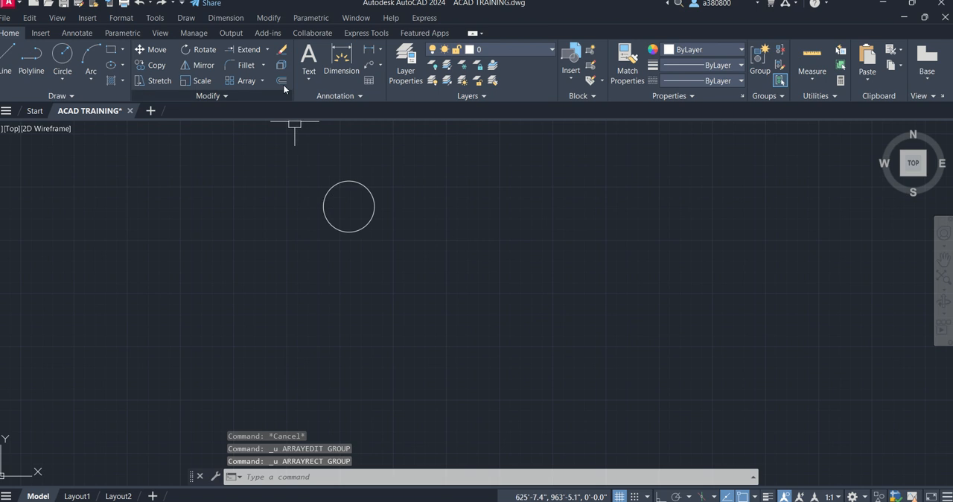
- Create a rectangular array from the single circle and make it associative
click(229, 80)
click(341, 184)
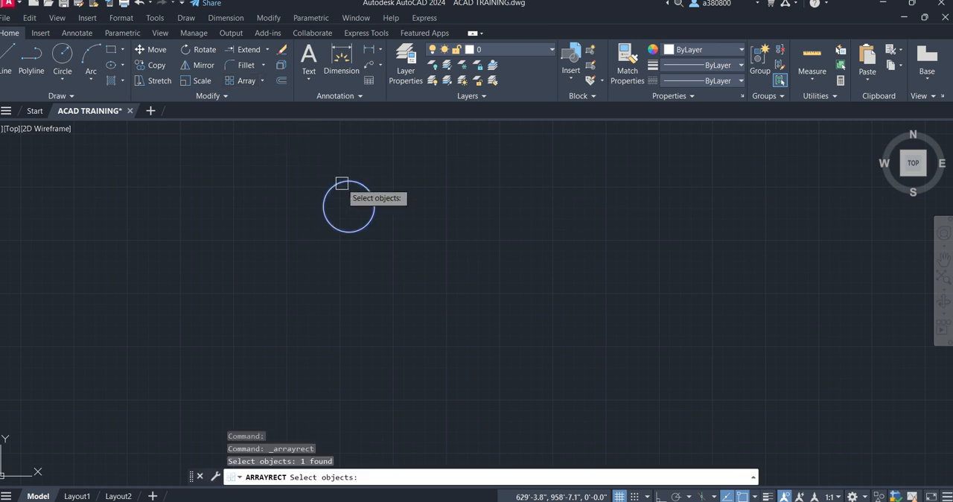
key(Return)
scroll(350, 304, down, 4)
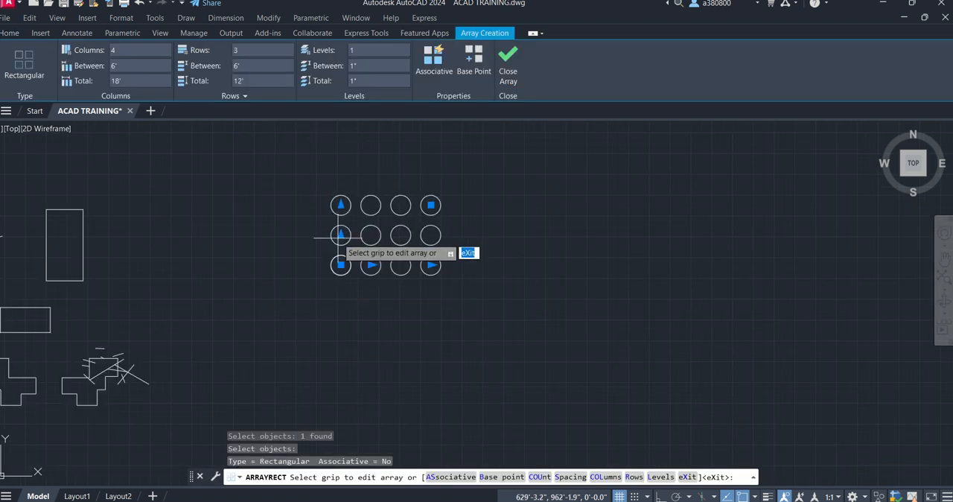
scroll(360, 230, up, 2)
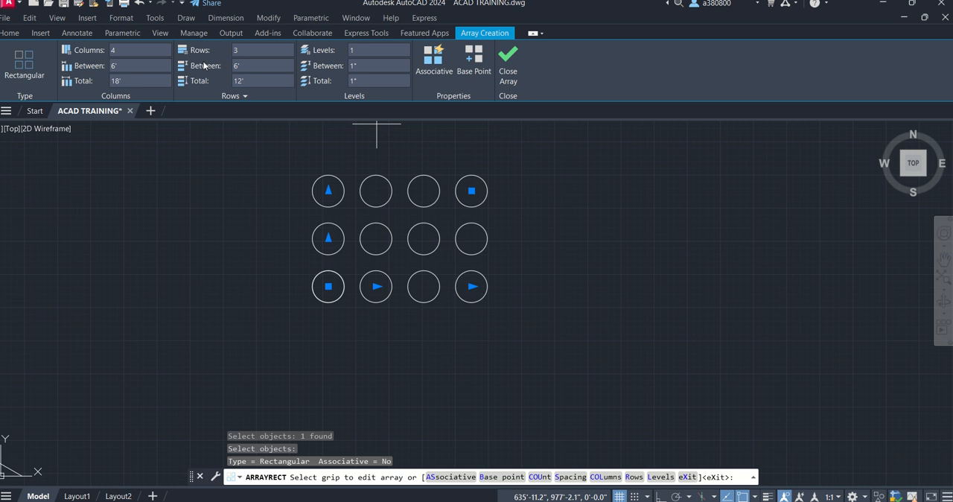
click(434, 63)
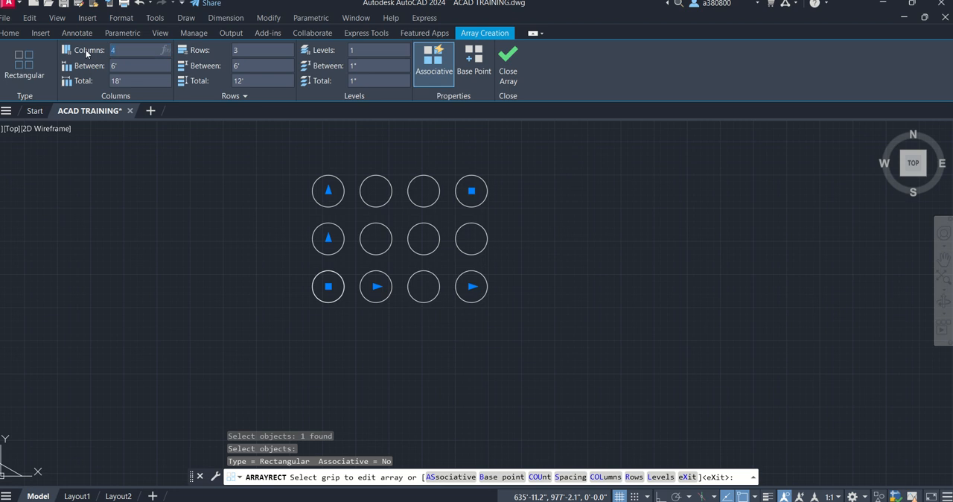
- Set the circle array to 10 columns and 5 rows
key(Return)
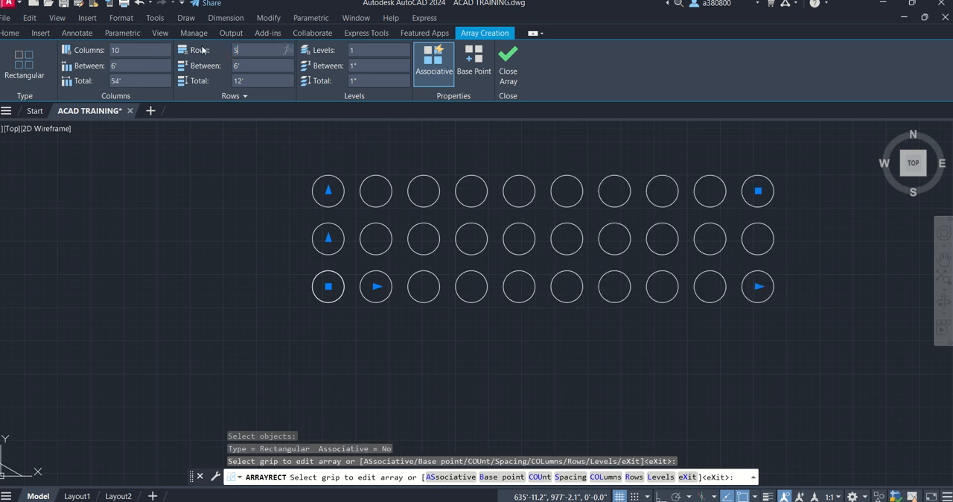
key(Return)
- Set the spacing between the circle array's columns and between its rows to 10'
scroll(161, 261, down, 2)
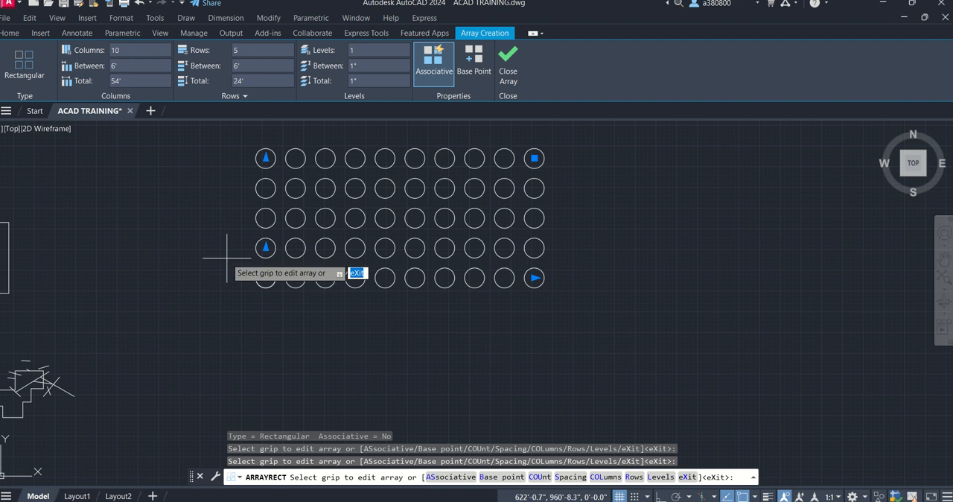
middle_drag(226, 260, 214, 281)
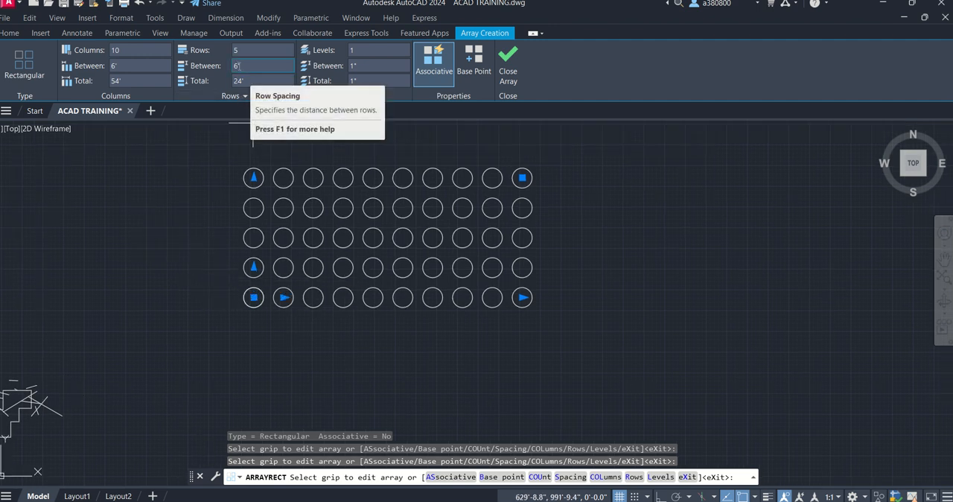
click(128, 70)
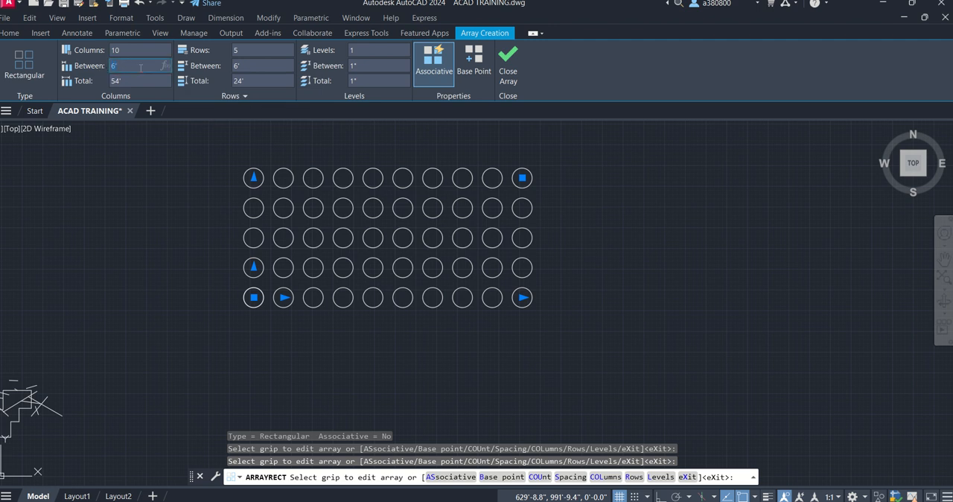
text(10)
key(Return)
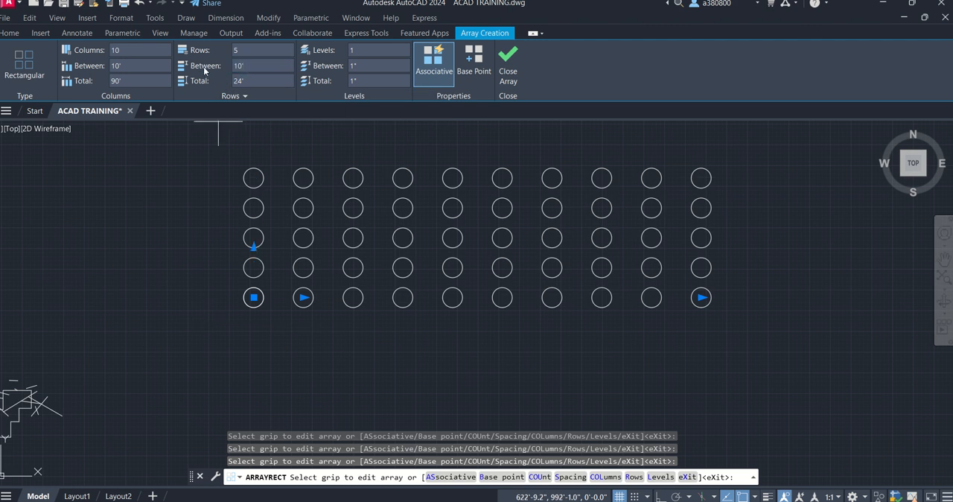
- Confirm the 10' row spacing, then set the circle array's total column distance to 120'
key(Return)
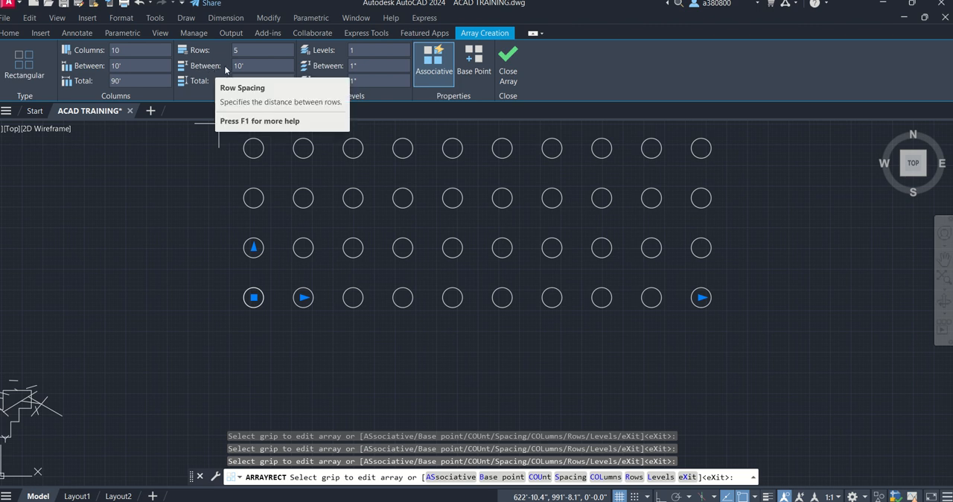
click(131, 80)
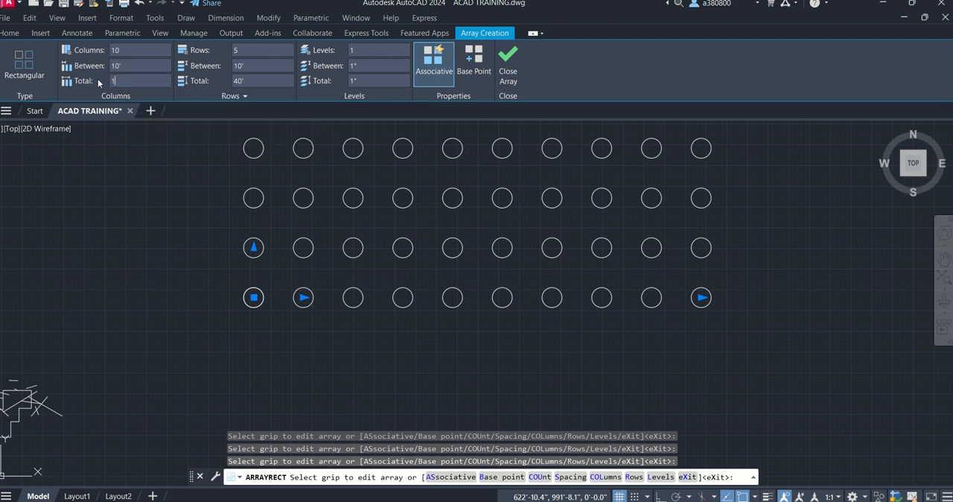
text(120)
key(BackSpace)
key(BackSpace)
key(BackSpace)
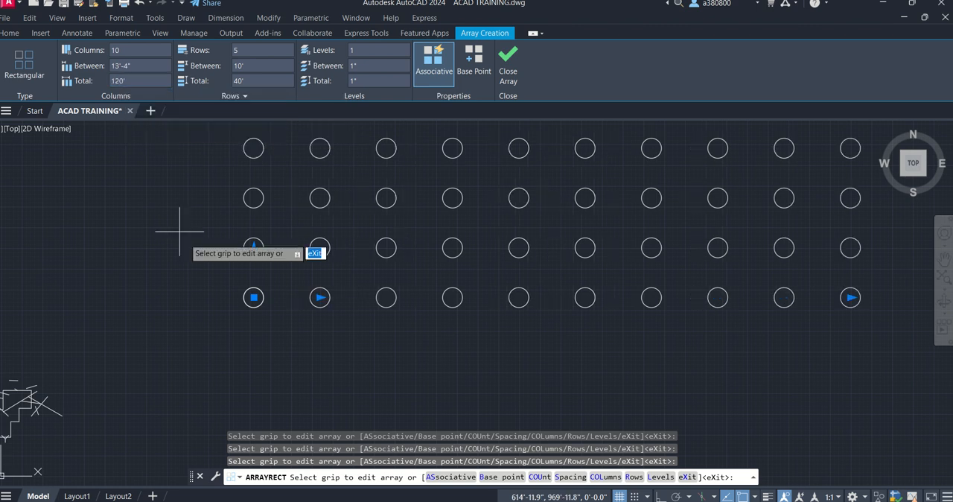
scroll(211, 299, down, 4)
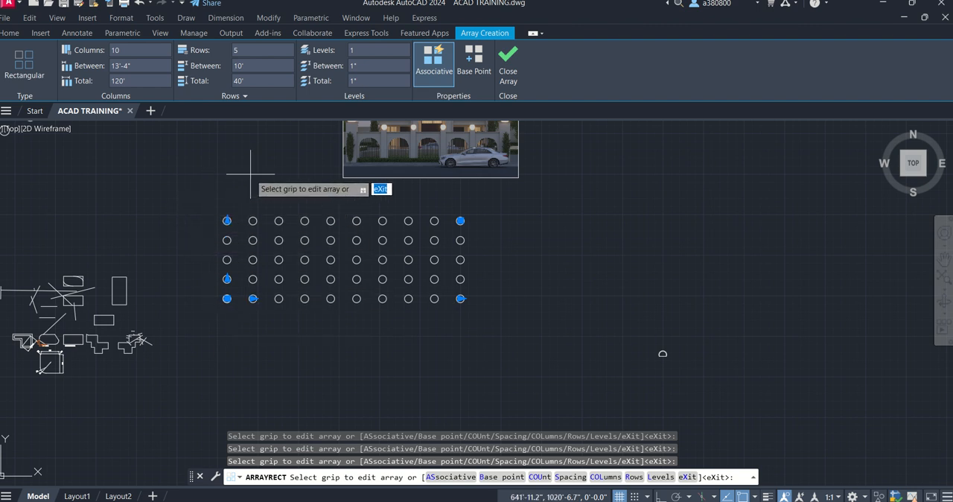
scroll(204, 186, up, 2)
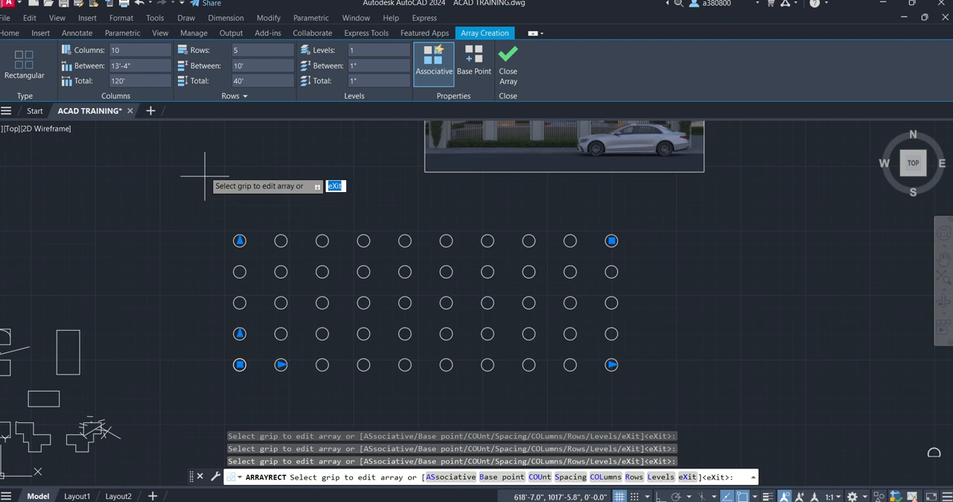
- Set the array's row increment to 2' and finish the array
click(251, 95)
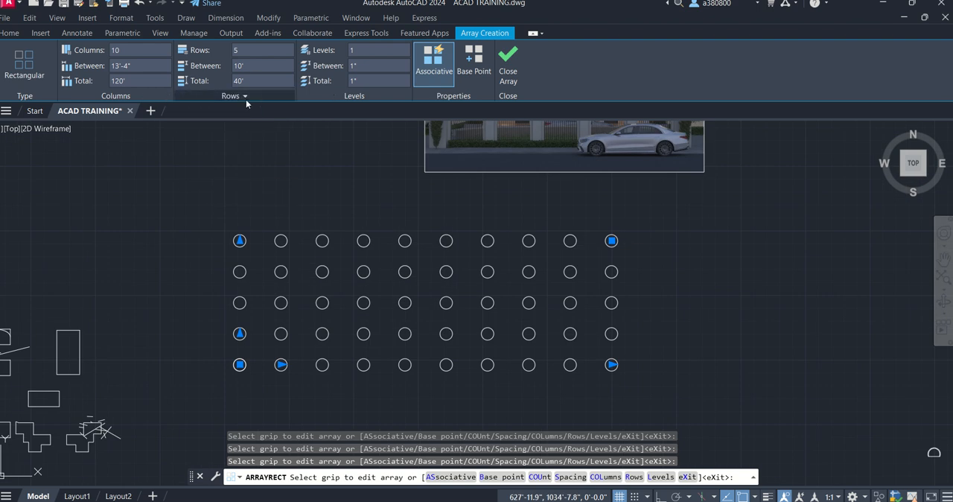
click(245, 97)
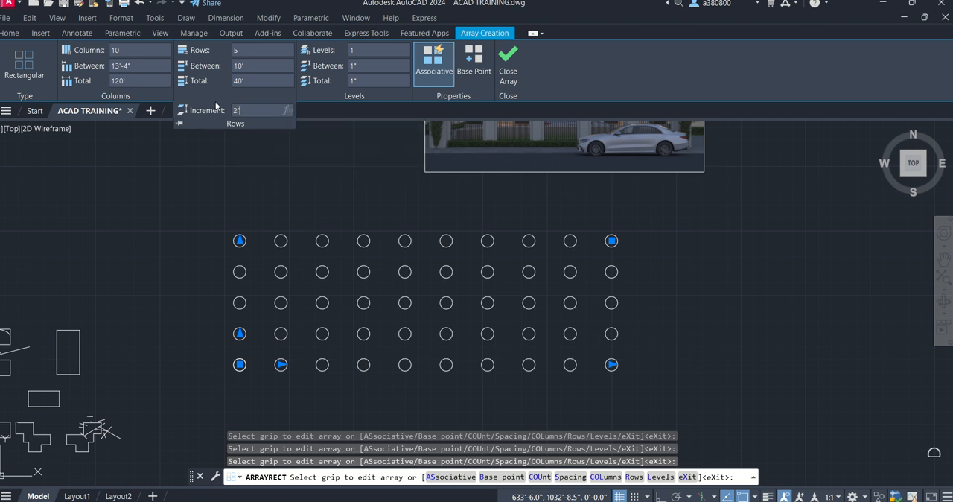
text(')
key(Return)
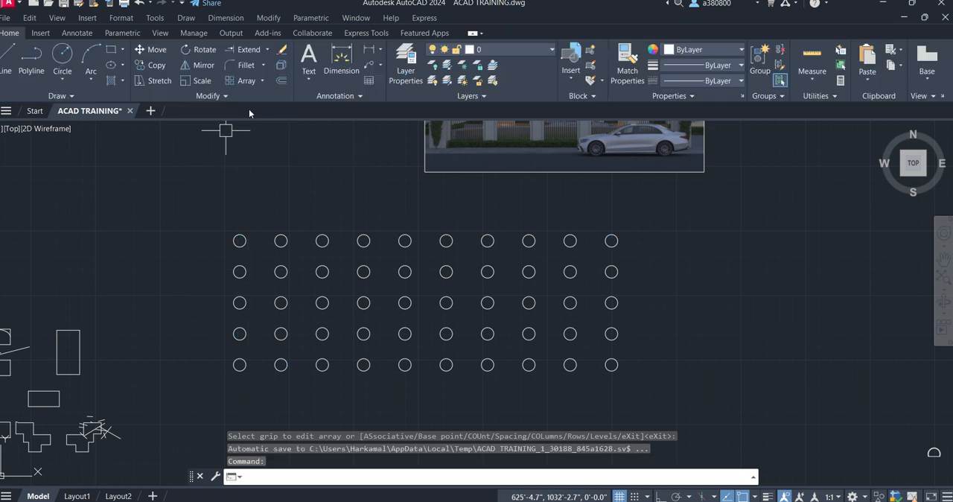
- Examine the finished circle array, selecting it to check that it behaves as one object and review its parameters
scroll(277, 230, down, 4)
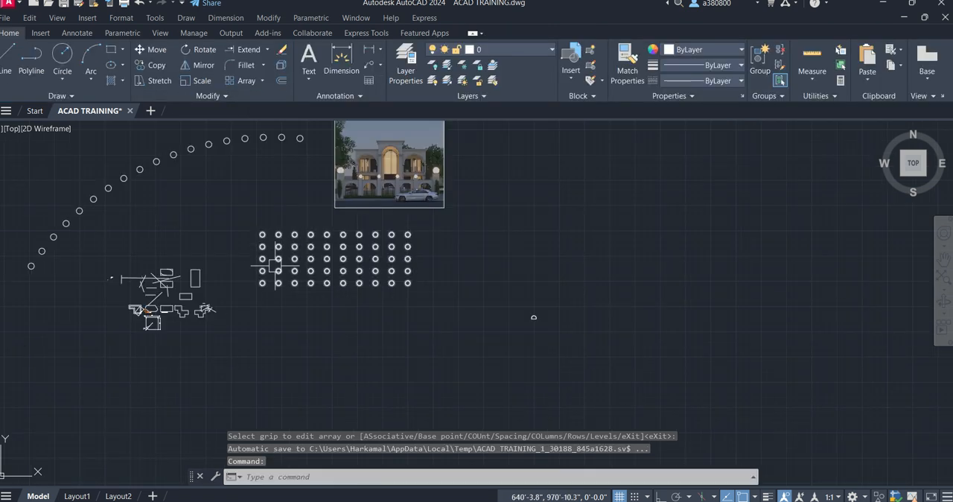
scroll(264, 251, up, 4)
key(Escape)
key(Escape)
key(Escape)
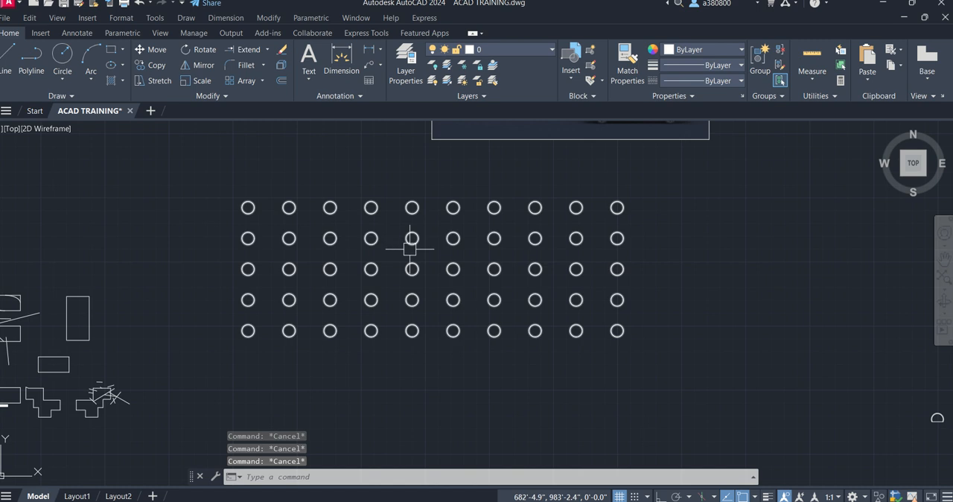
scroll(384, 245, up, 2)
scroll(380, 245, down, 4)
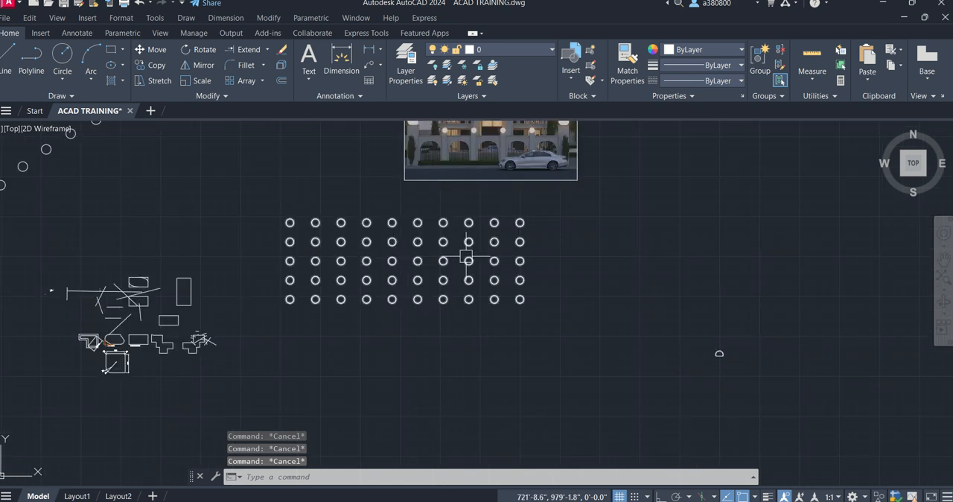
scroll(463, 246, up, 4)
click(449, 218)
key(Escape)
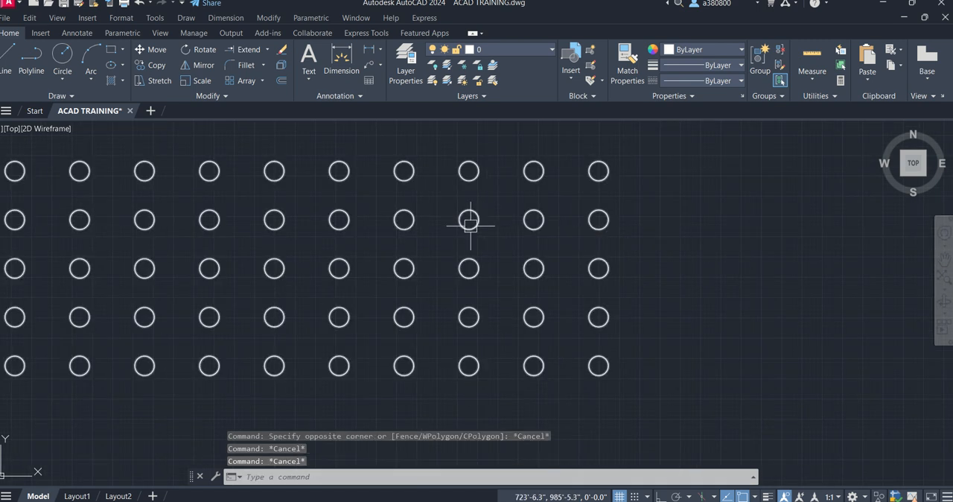
click(469, 225)
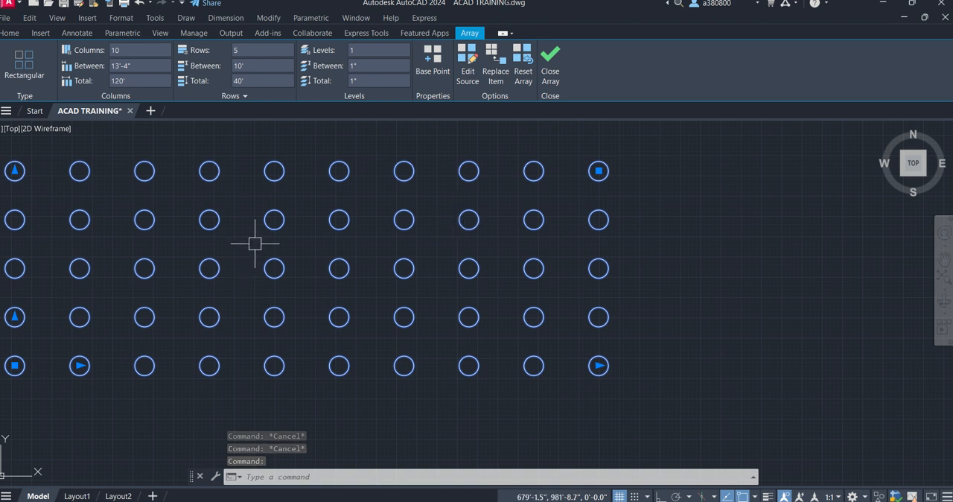
scroll(300, 253, down, 2)
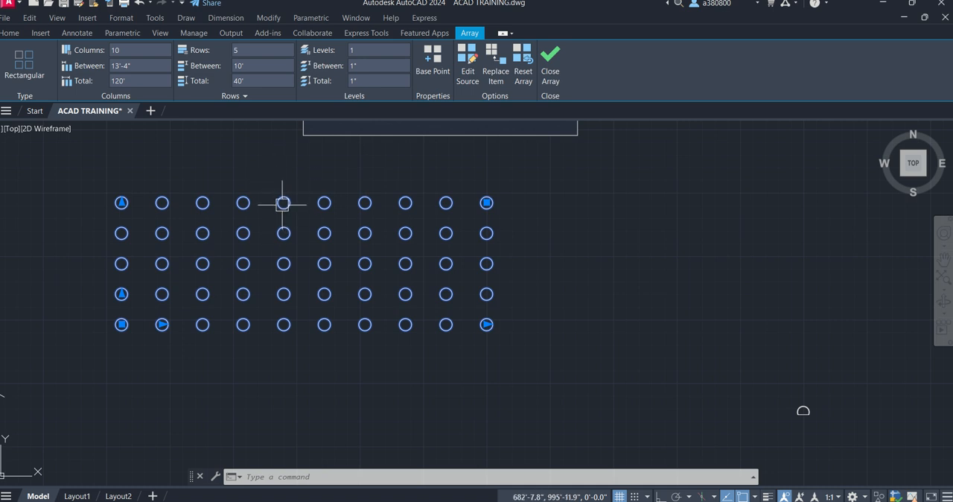
key(Escape)
key(Escape)
key(Escape)
scroll(268, 223, down, 3)
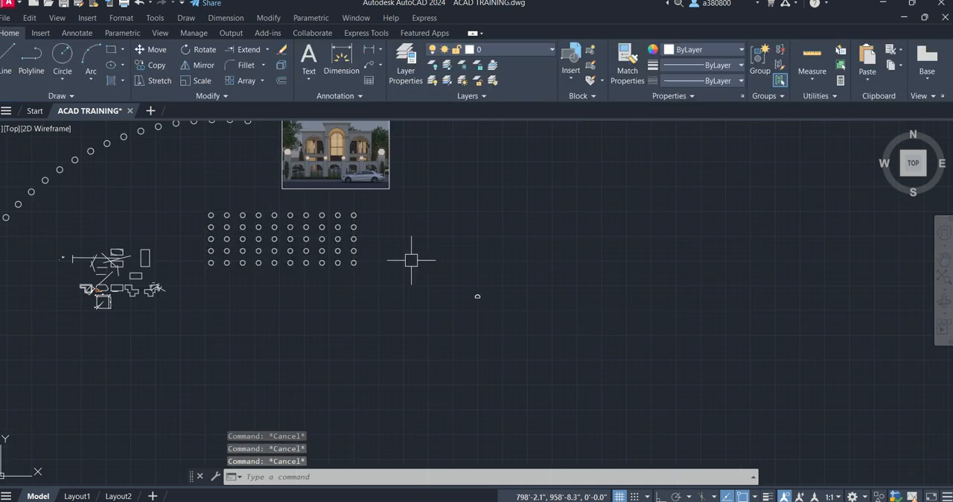
- Review the available array types and bring the small D-shaped outline into view
scroll(398, 250, up, 2)
scroll(419, 245, up, 2)
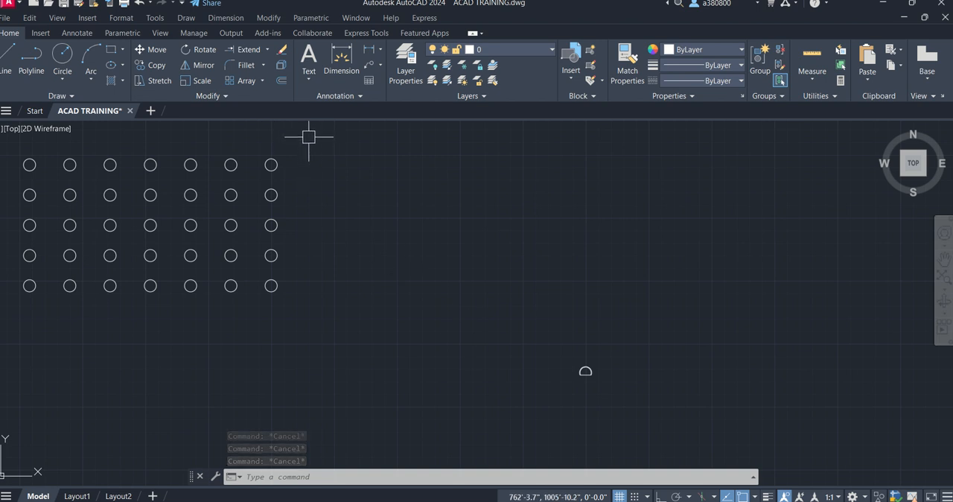
click(263, 81)
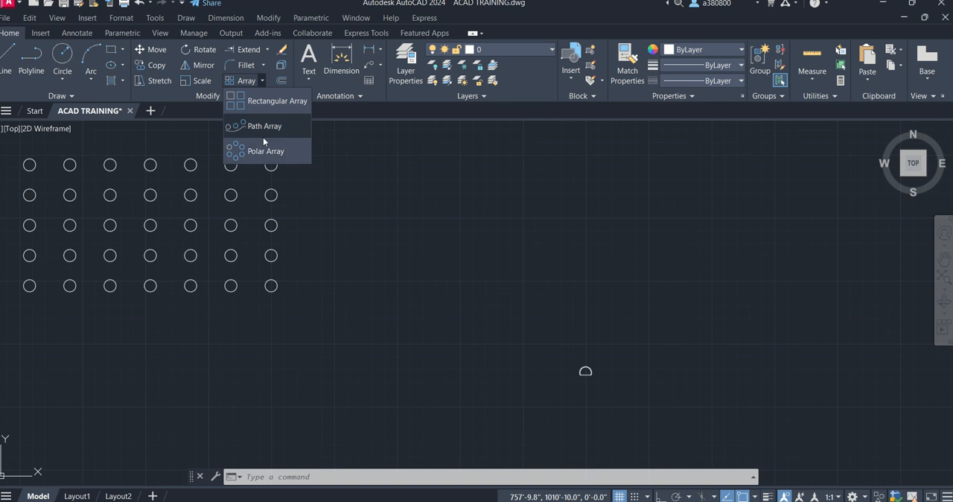
scroll(384, 305, down, 4)
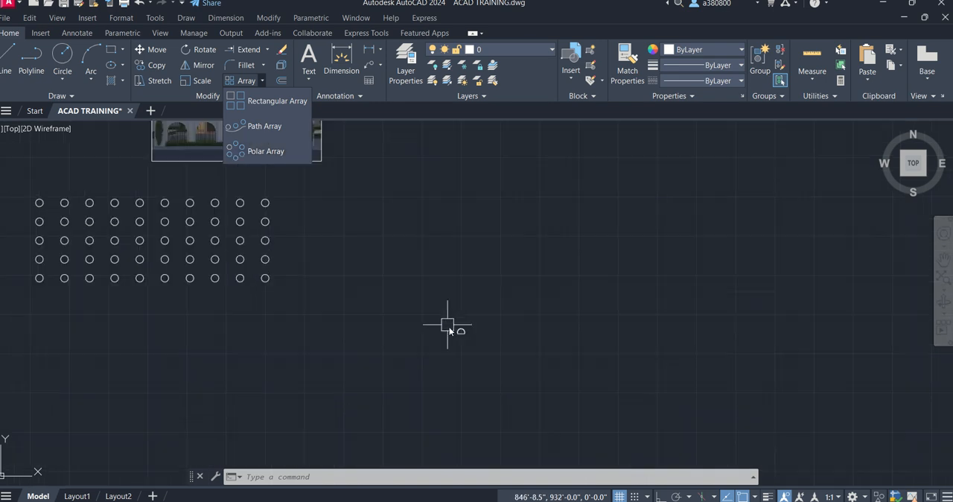
scroll(454, 332, up, 8)
key(Escape)
key(Escape)
key(Escape)
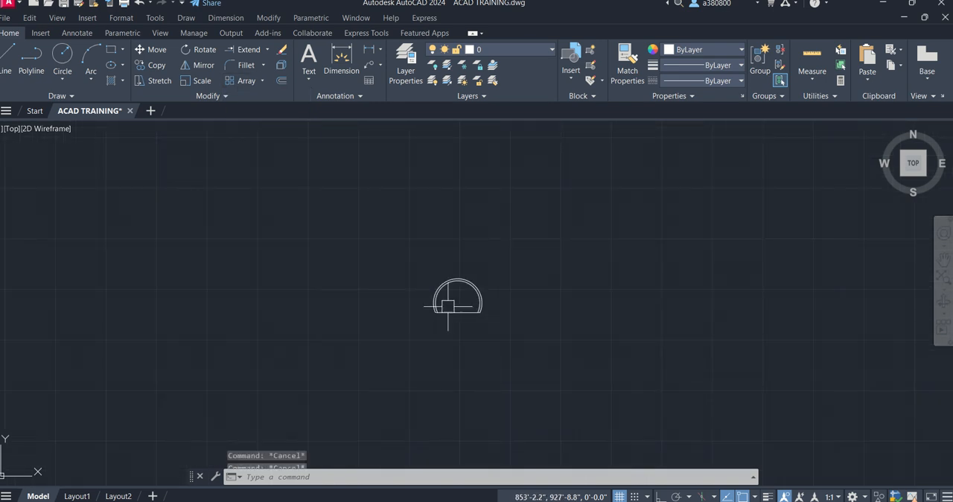
- Draw a circle with a 5' radius below the small D-shaped outline
middle_drag(446, 301, 401, 168)
click(61, 67)
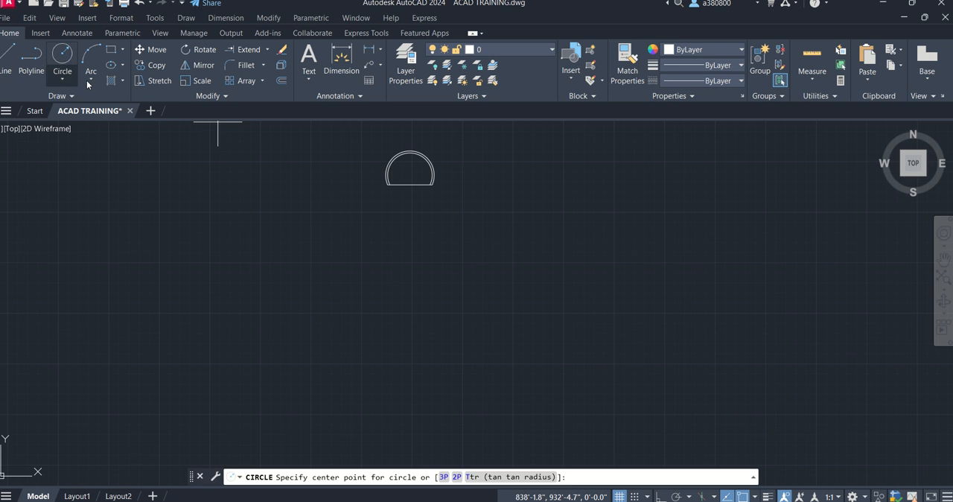
click(415, 315)
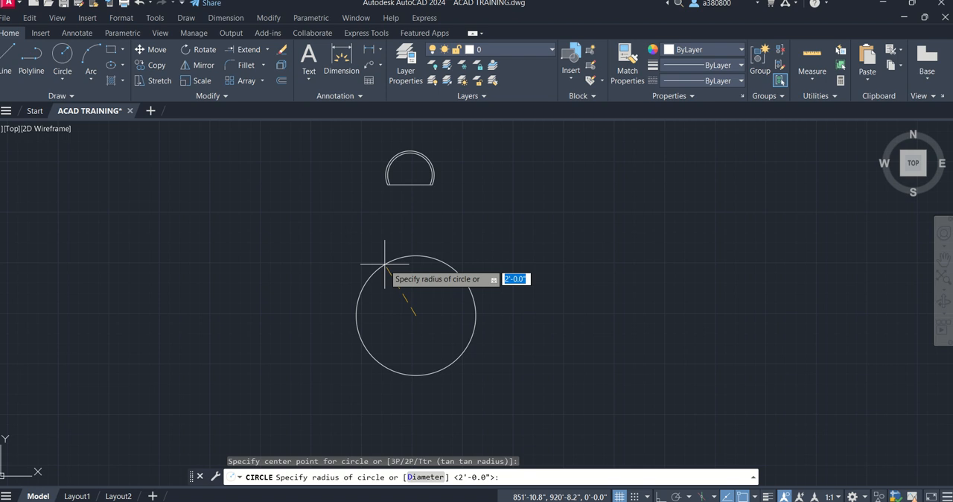
text(5')
key(Return)
key(Escape)
key(Escape)
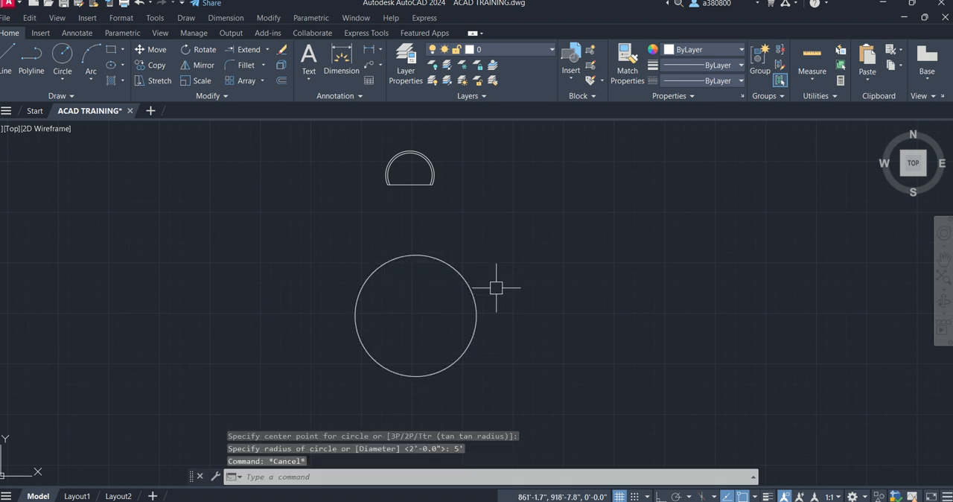
click(443, 260)
click(466, 204)
click(374, 142)
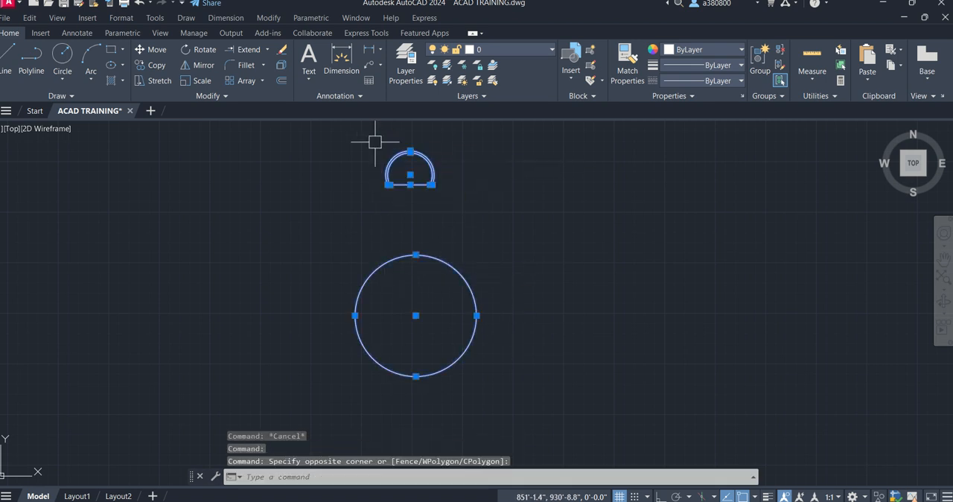
key(Escape)
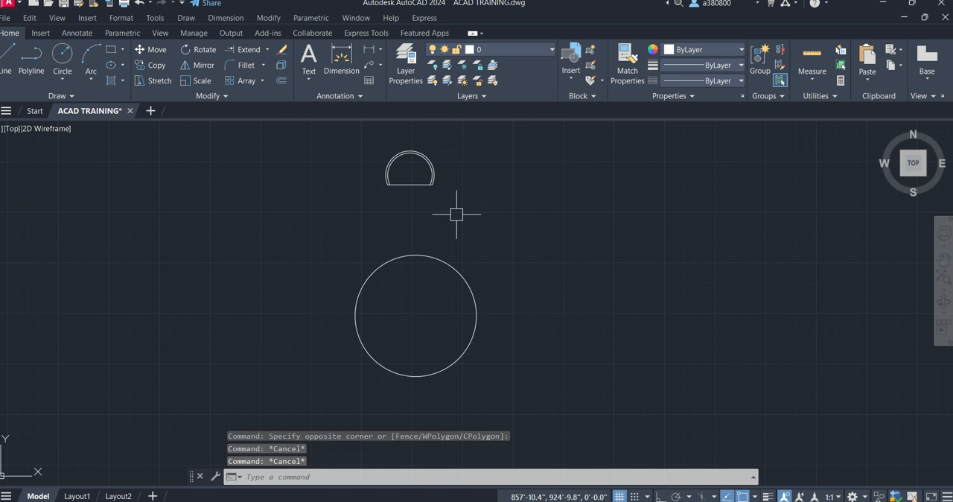
click(455, 224)
click(372, 143)
key(Return)
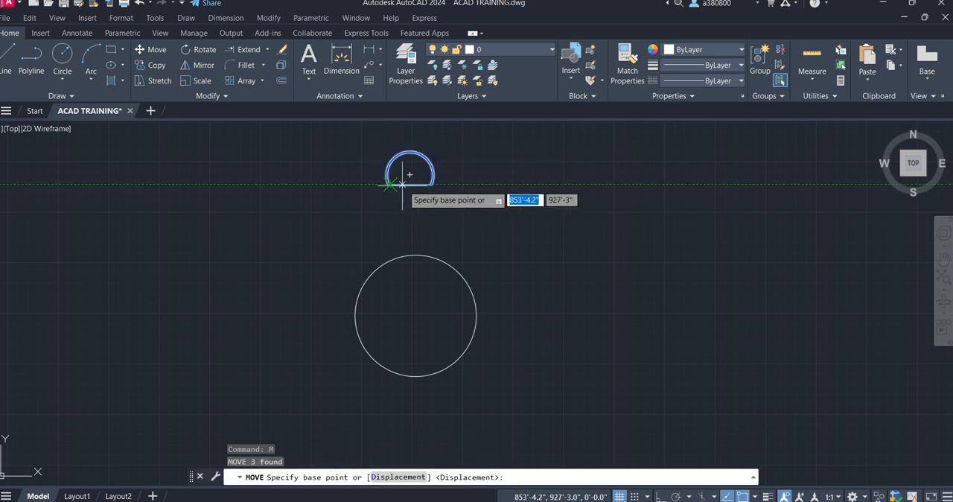
click(410, 184)
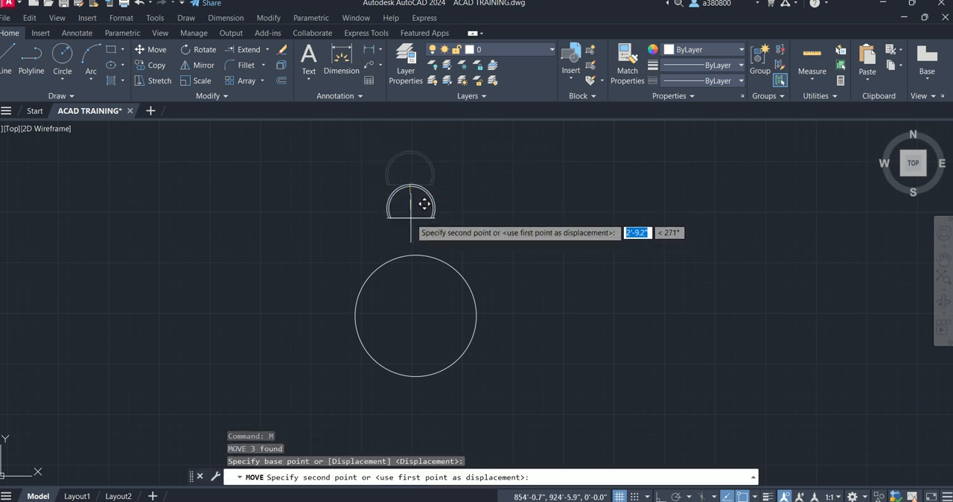
key(super+p)
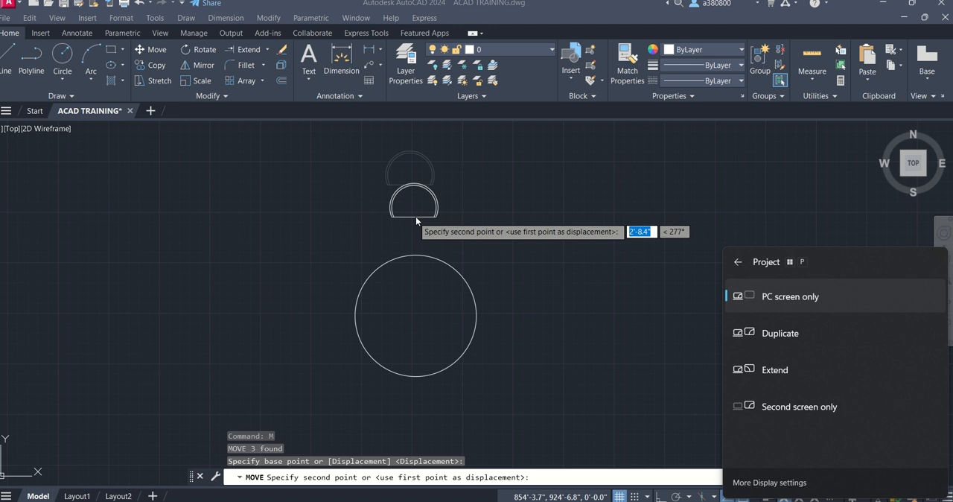
key(Escape)
key(Escape)
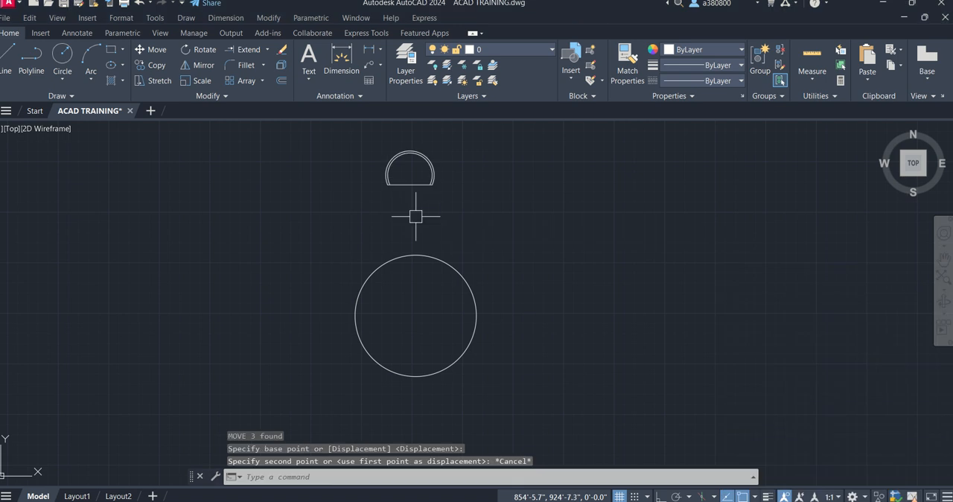
- Turn on Ortho and move the D-shaped outline by its arc center horizontally into vertical alignment with the large circle's center
key(F8)
click(428, 189)
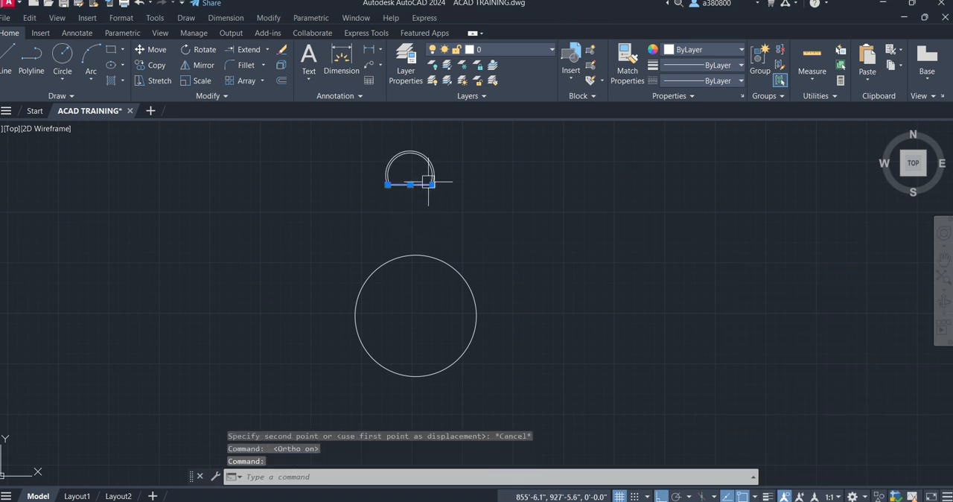
key(Escape)
key(Escape)
click(458, 203)
click(370, 142)
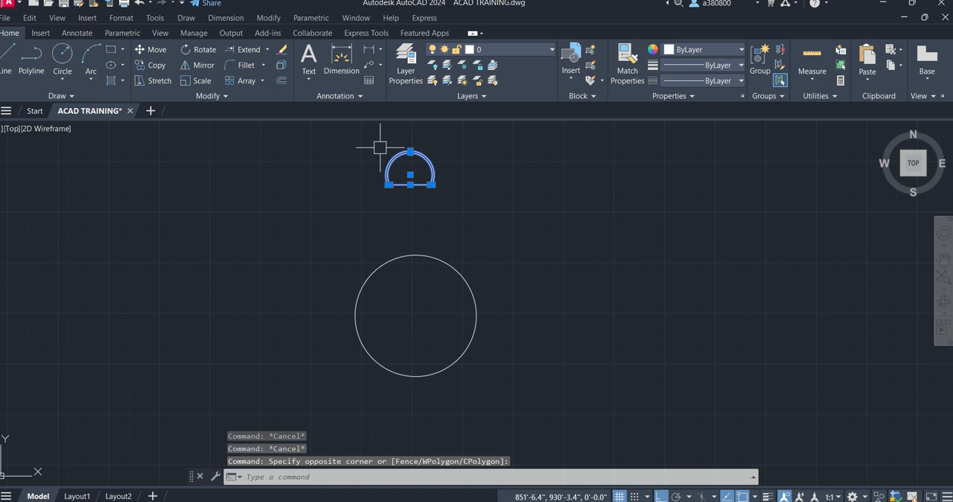
text(m)
key(Return)
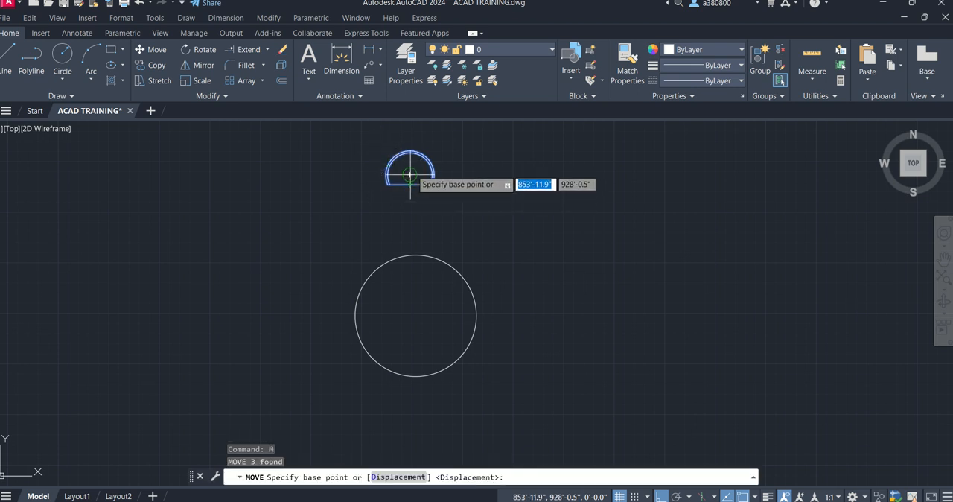
click(409, 177)
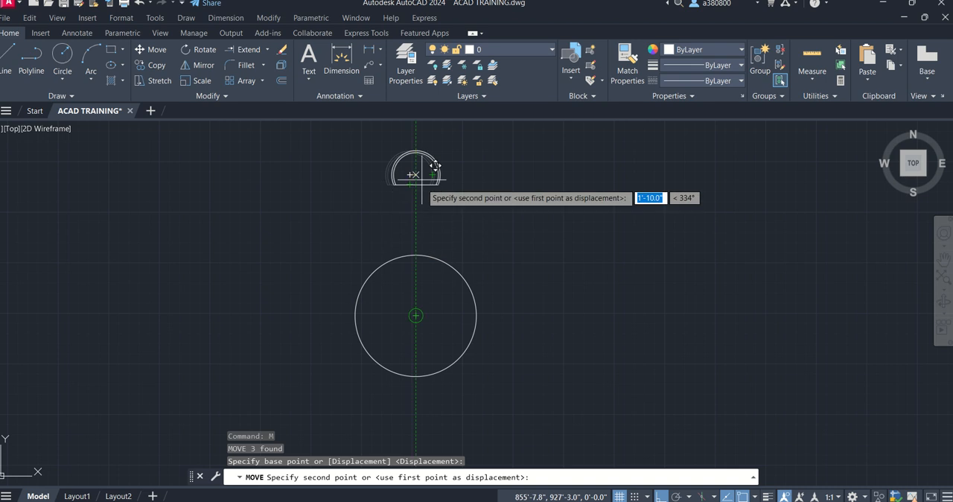
click(415, 174)
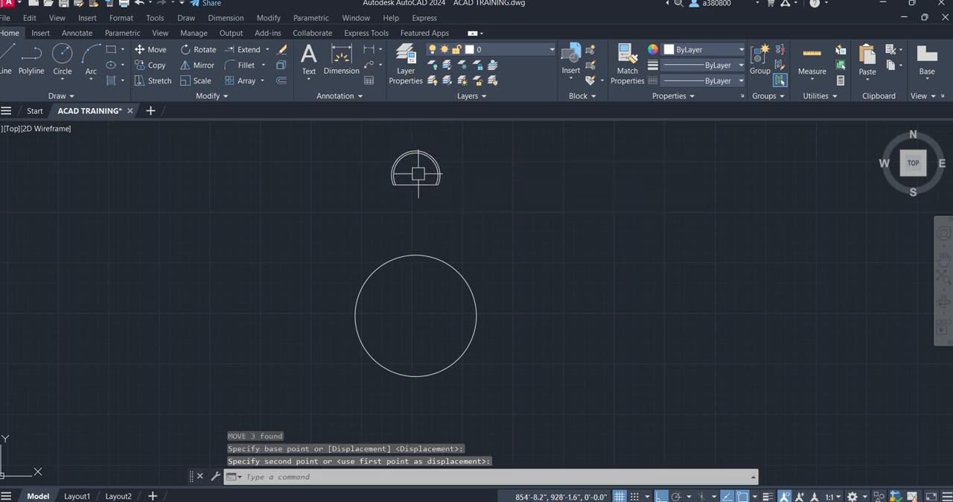
key(Escape)
key(Escape)
key(Escape)
- Move the D-shaped outline straight down about 4'-3" so it sits closer above the large circle
click(447, 214)
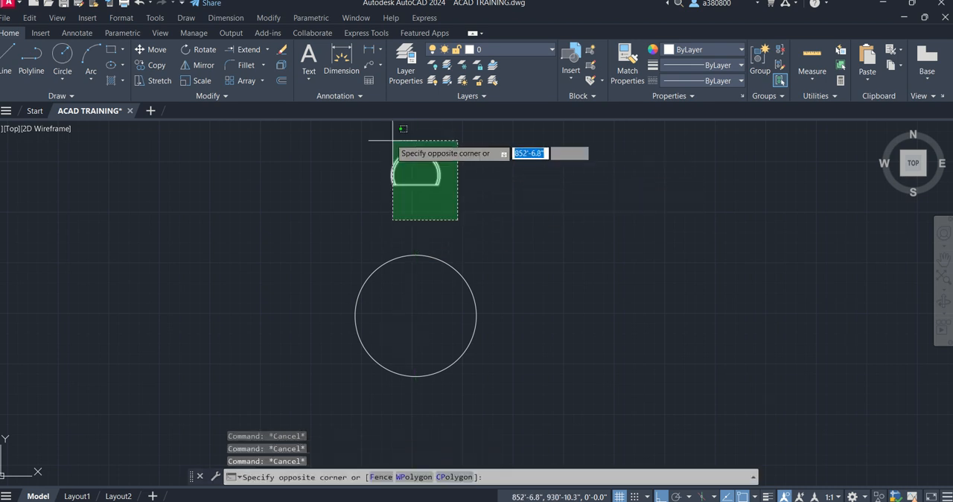
click(370, 143)
text(m)
key(Return)
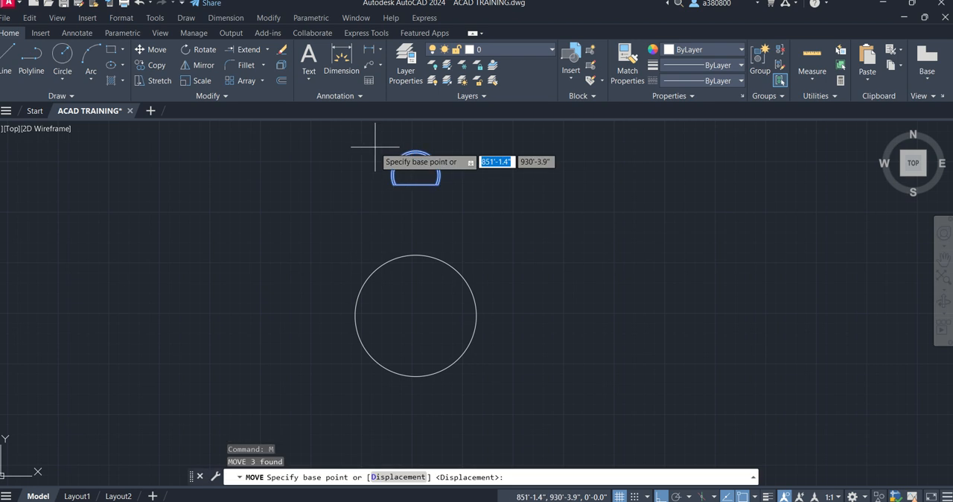
click(416, 182)
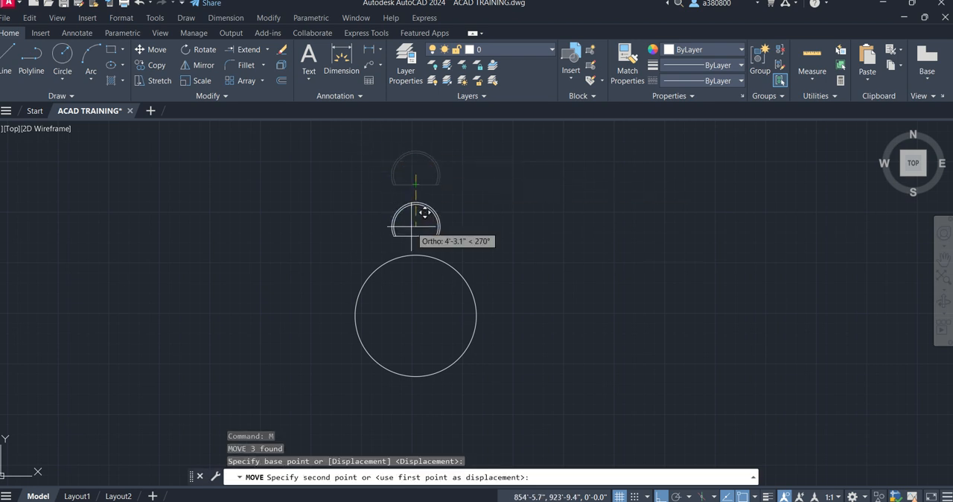
click(414, 231)
key(Escape)
key(Escape)
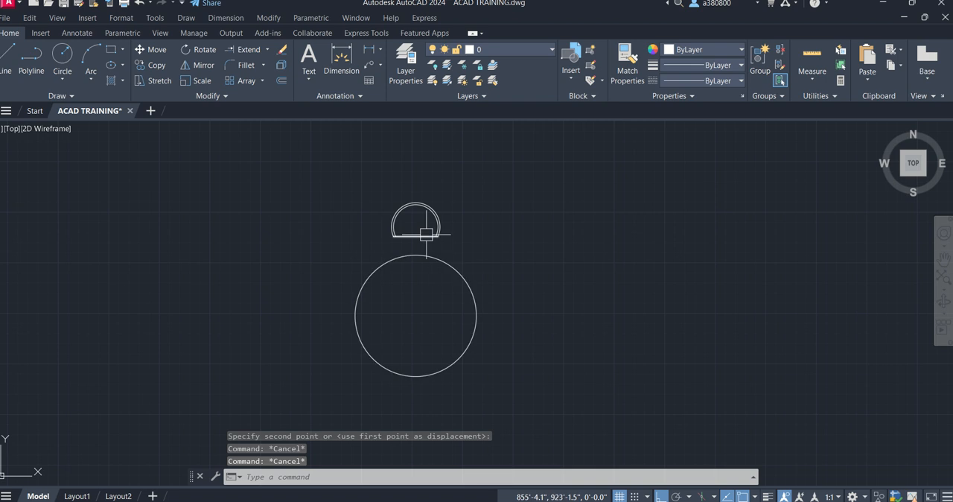
- Create a polar array of the D-shaped outline around the large circle's center
mouse_move(511, 302)
middle_down()
mouse_move(436, 251)
mouse_move(462, 252)
middle_up()
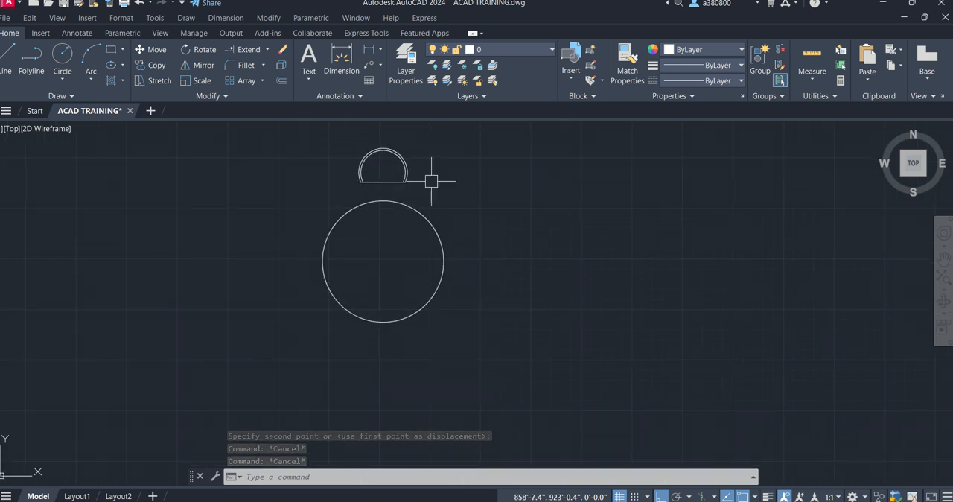
middle_drag(419, 205, 424, 221)
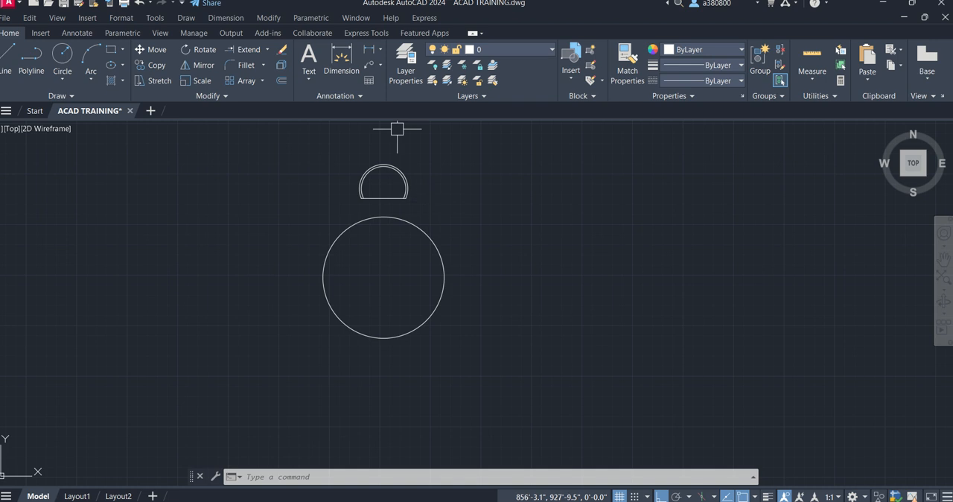
click(261, 82)
click(251, 148)
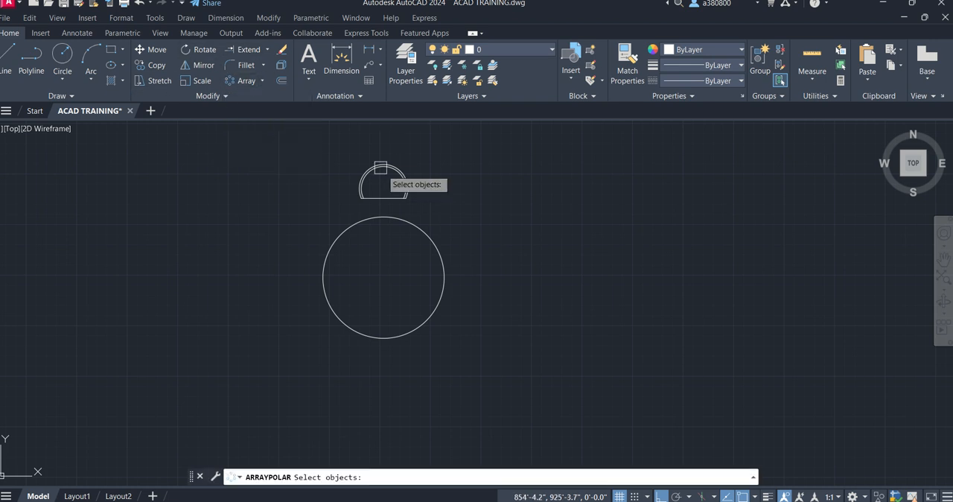
click(424, 200)
click(324, 153)
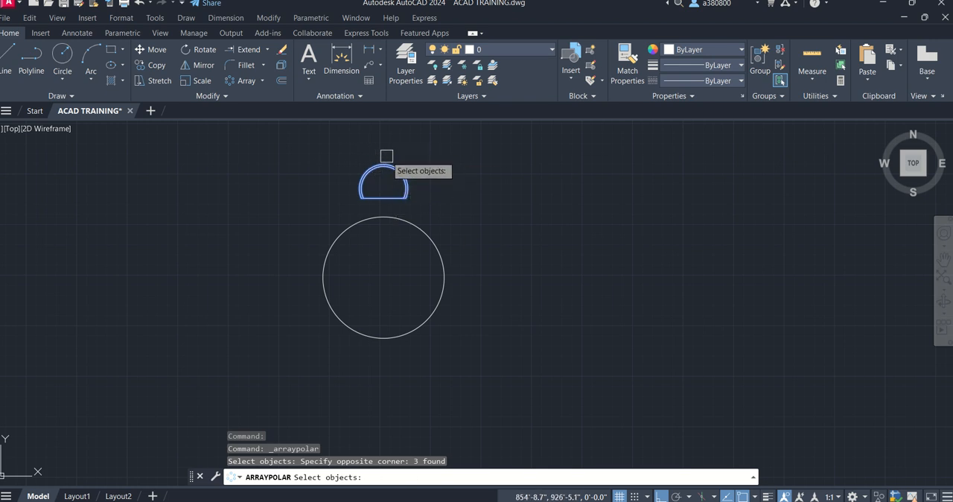
key(Return)
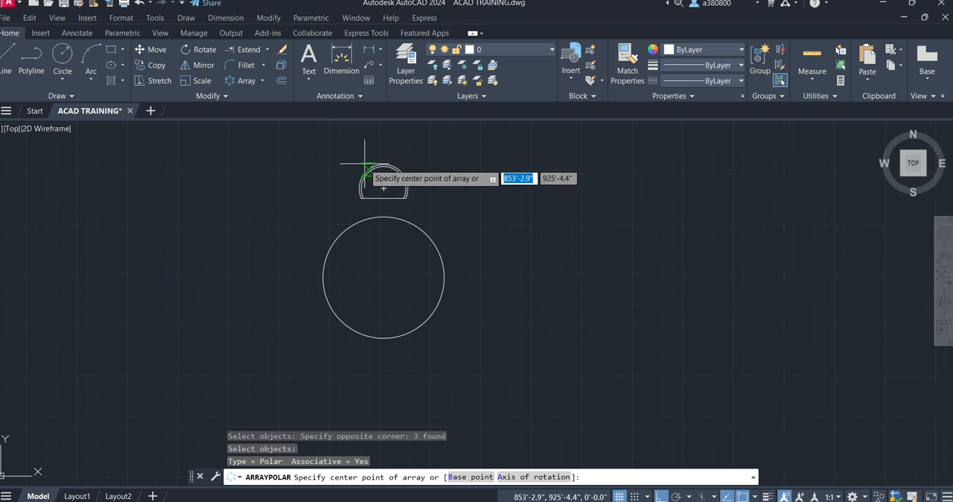
click(384, 277)
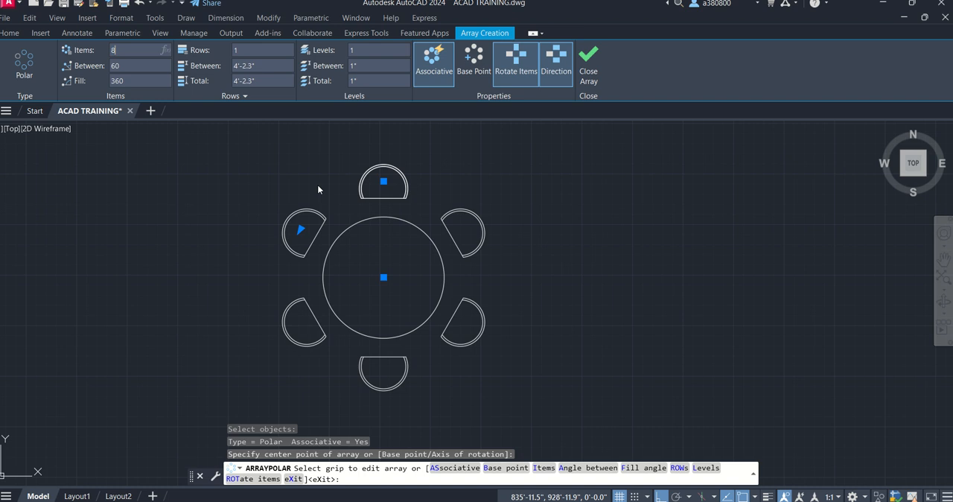
- Try item counts of 8, 4 and 7 for the polar array
key(Return)
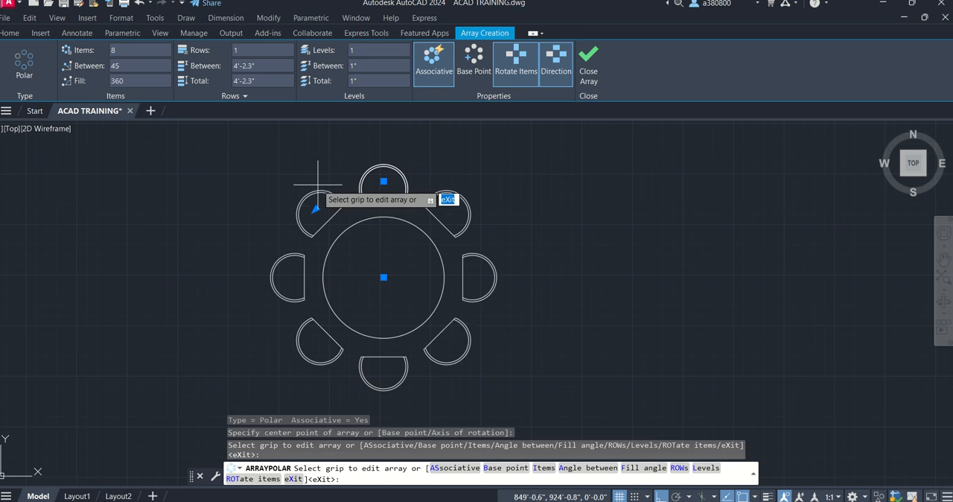
click(123, 50)
text(4)
key(Return)
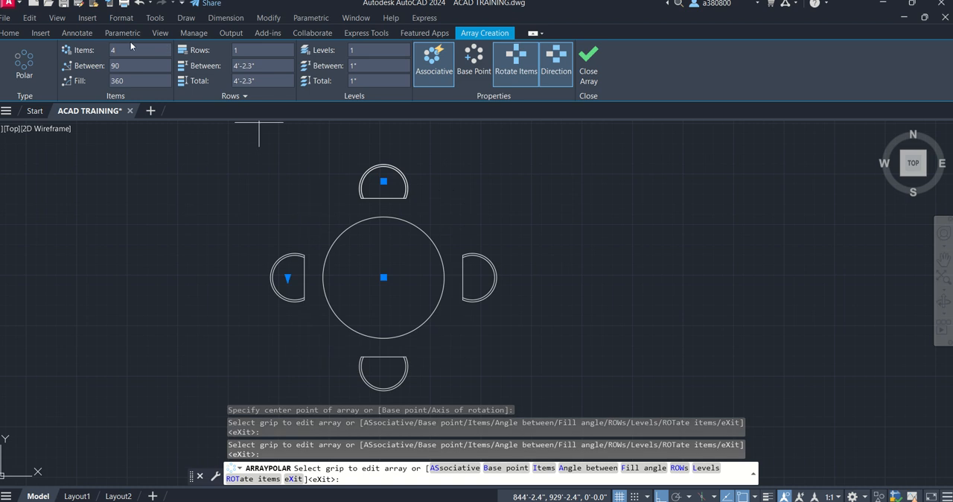
click(131, 45)
key(Return)
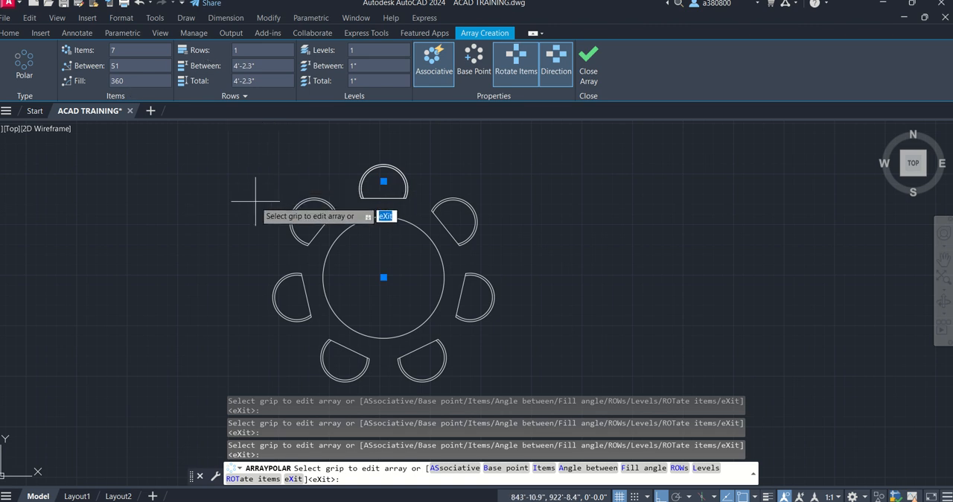
- Try 3 rows in the polar array and return the row count to 1
scroll(257, 201, down, 2)
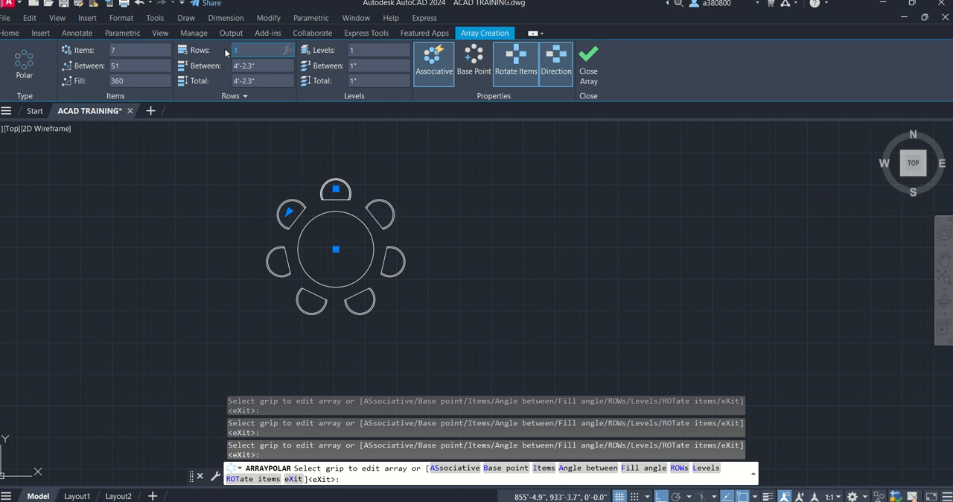
text(3)
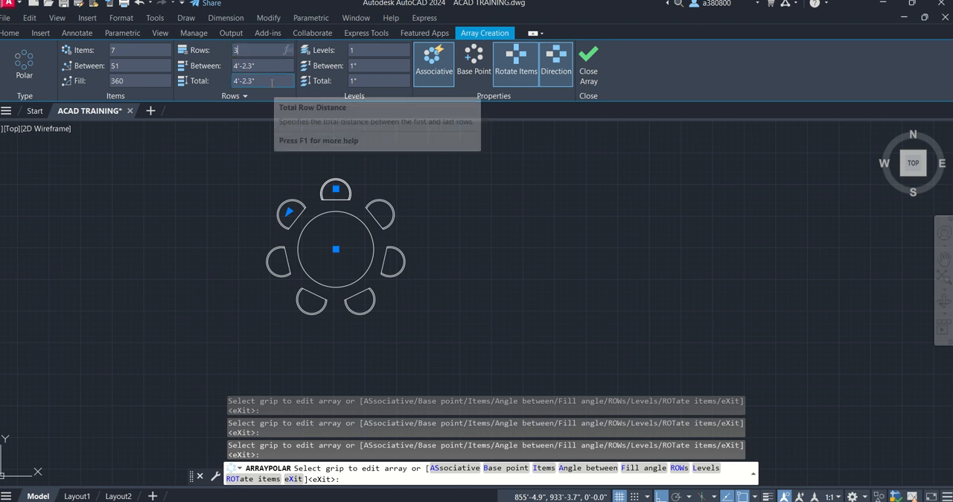
key(Return)
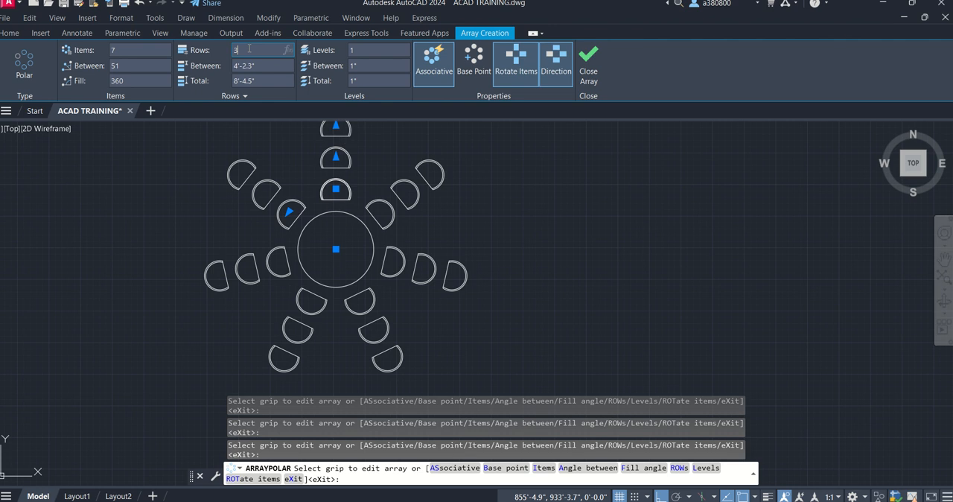
text(1)
key(Return)
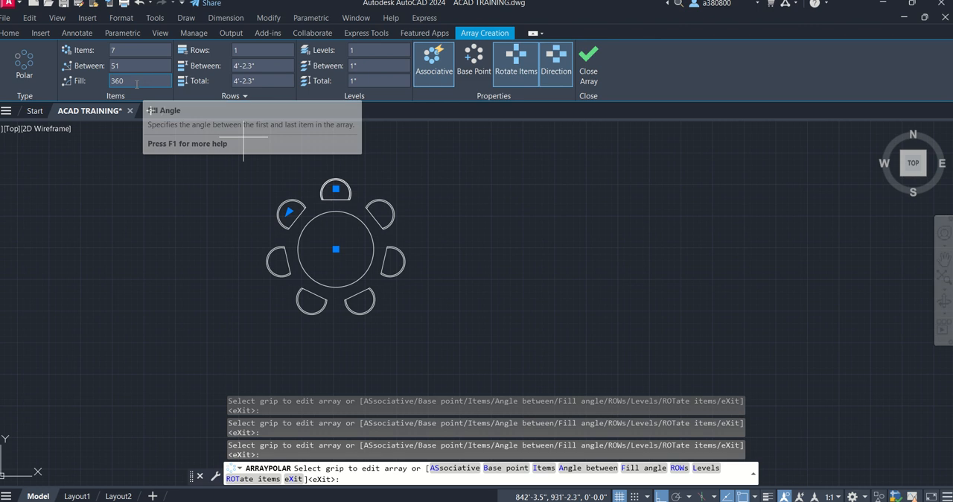
- Set the polar array's fill angle to 180 and its item count to 4
click(110, 81)
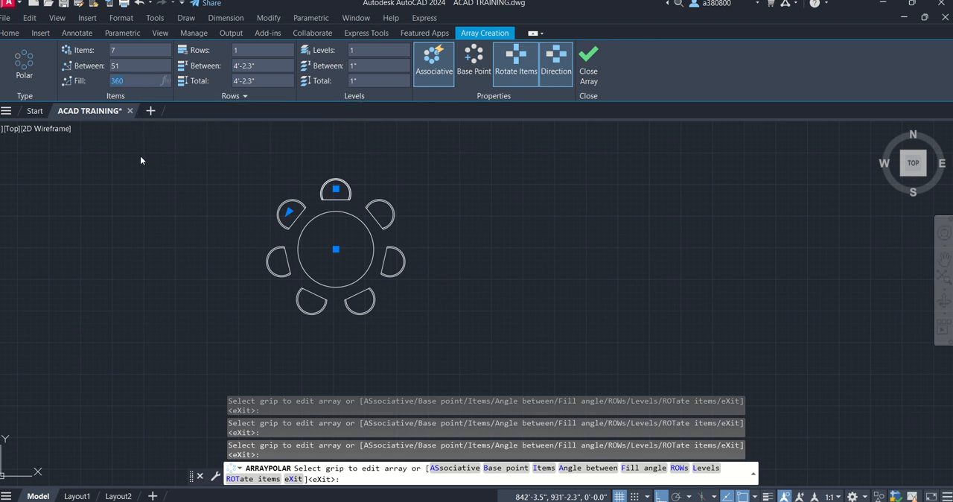
text(180)
key(Return)
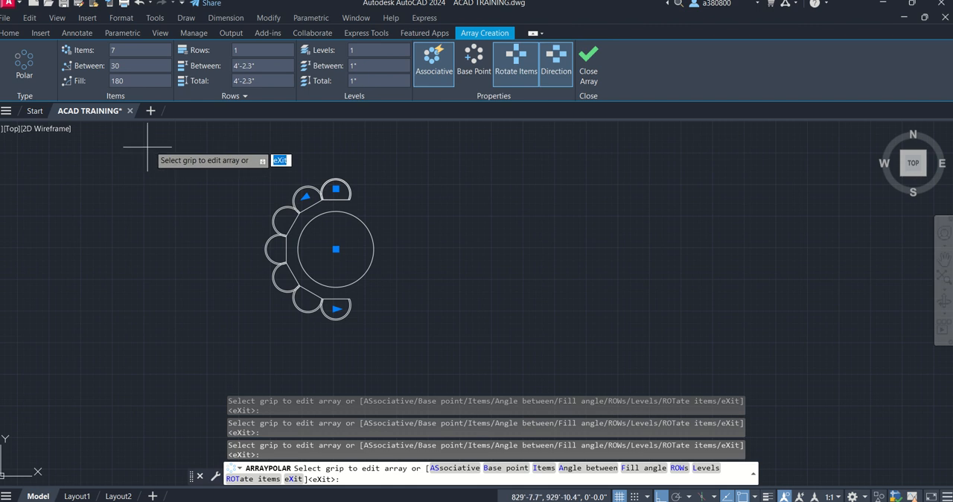
click(123, 50)
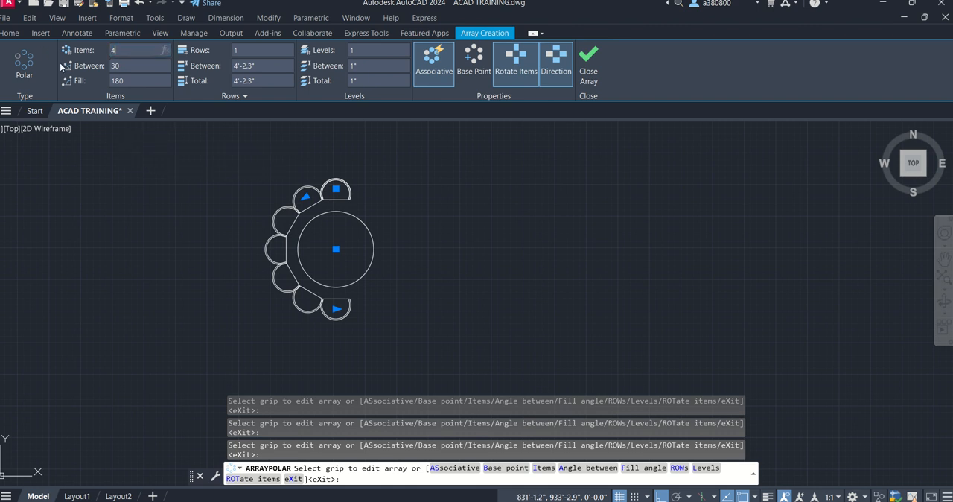
text(4)
key(Return)
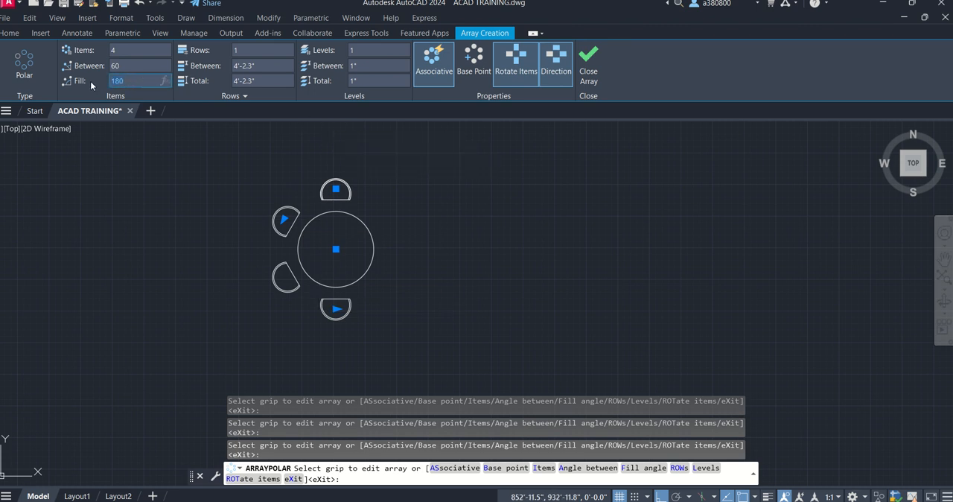
- Try a fill angle of 270 for the polar array and set it back to 360
text(270)
key(Return)
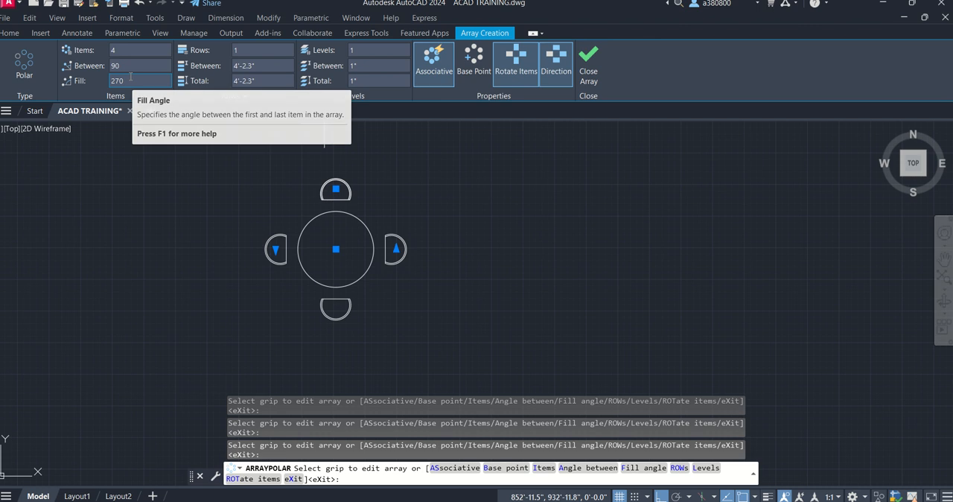
drag(131, 78, 88, 83)
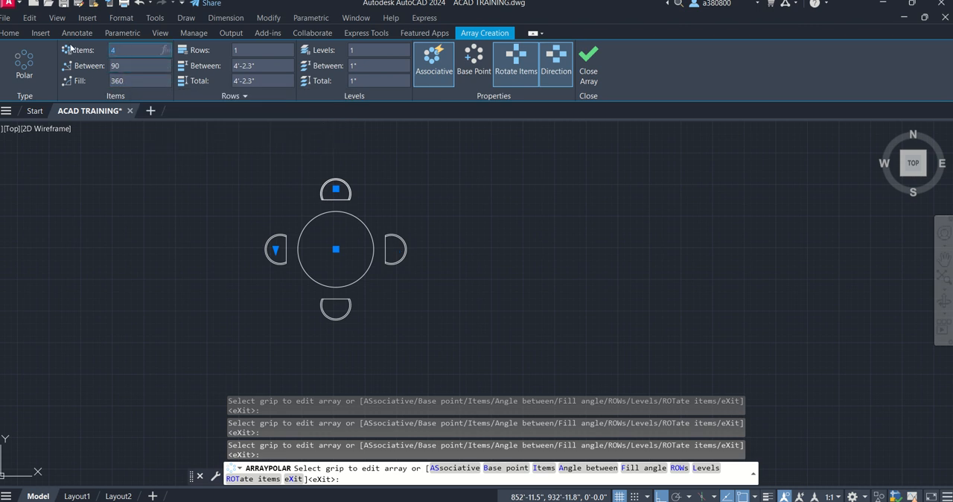
- Set the polar array to 6 items with a fill angle of 180
text(6)
key(Return)
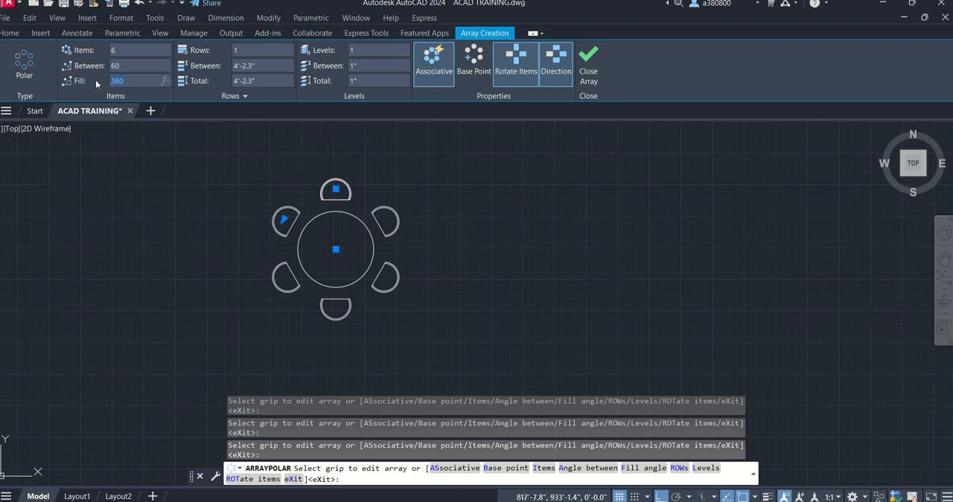
text(0)
key(Return)
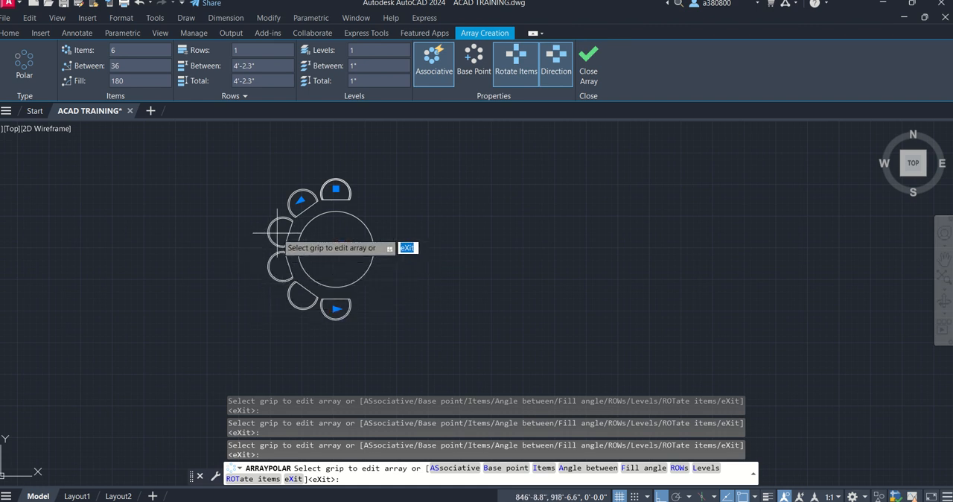
- Switch the polar array's direction back and forth, leaving the Direction option on
click(548, 68)
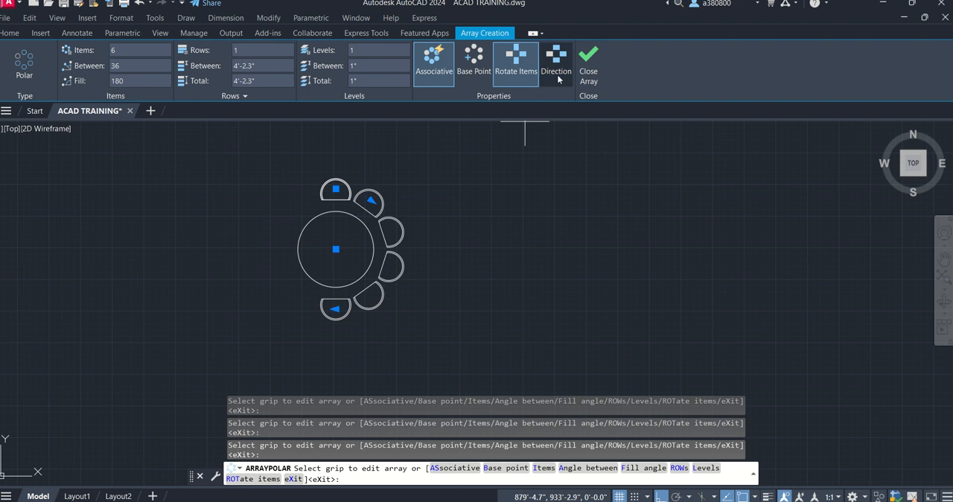
click(559, 59)
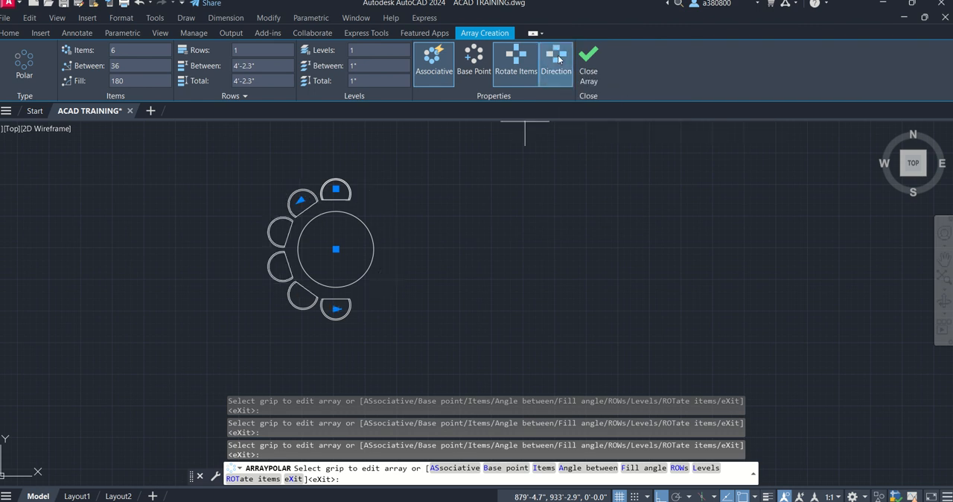
click(558, 59)
click(558, 61)
- Compare the array with Rotate Items off and on, leave it on and finish the array
click(523, 54)
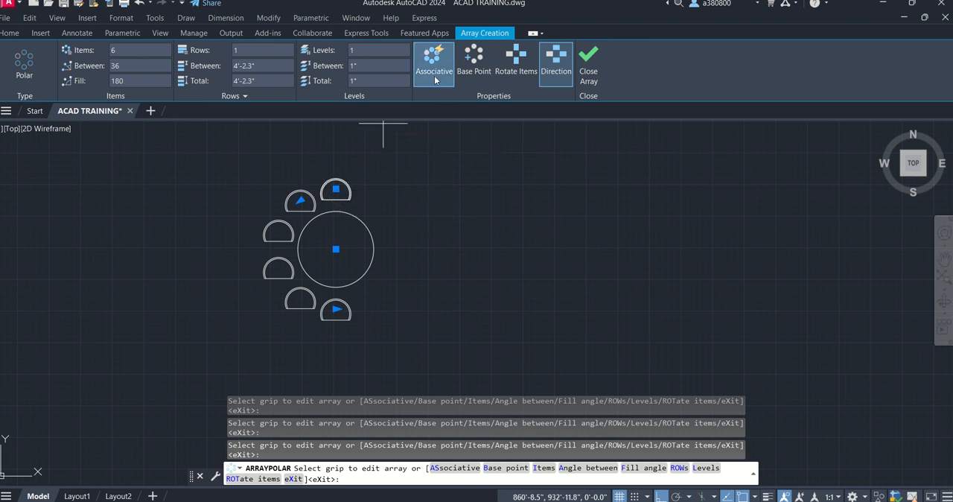
click(516, 59)
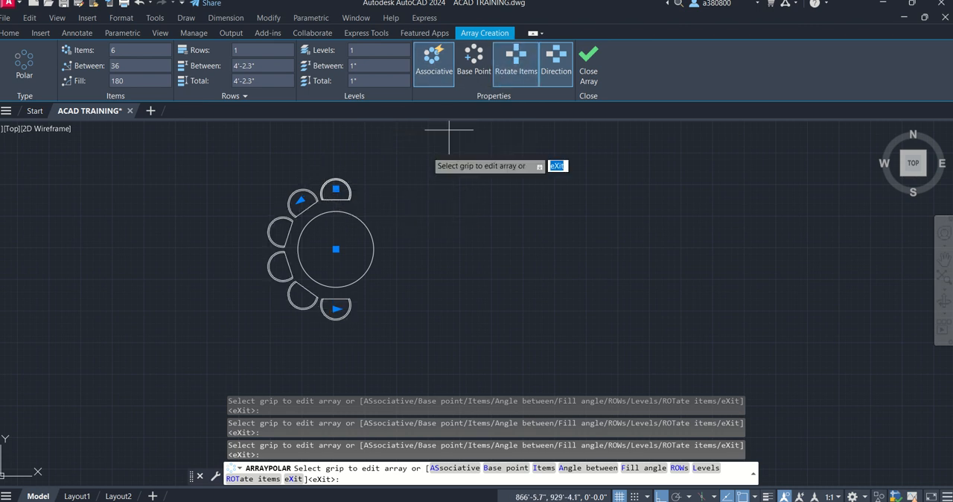
click(524, 75)
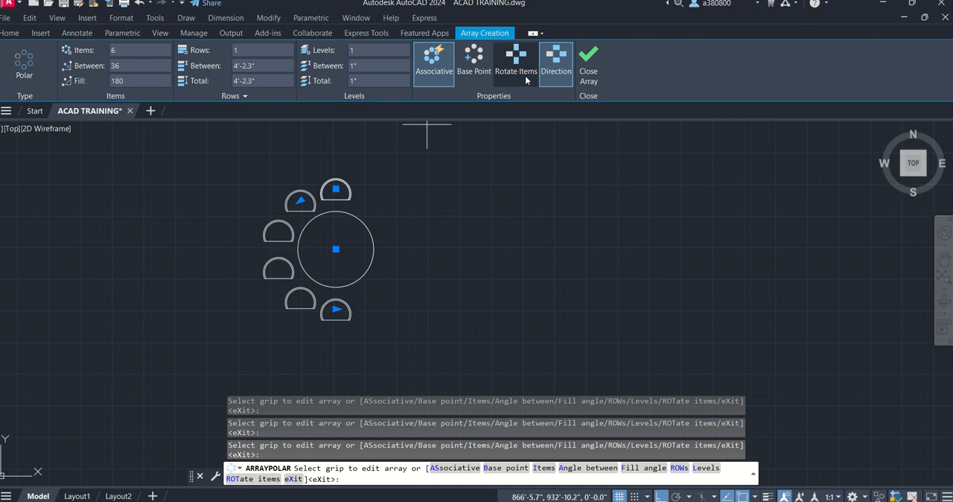
click(505, 79)
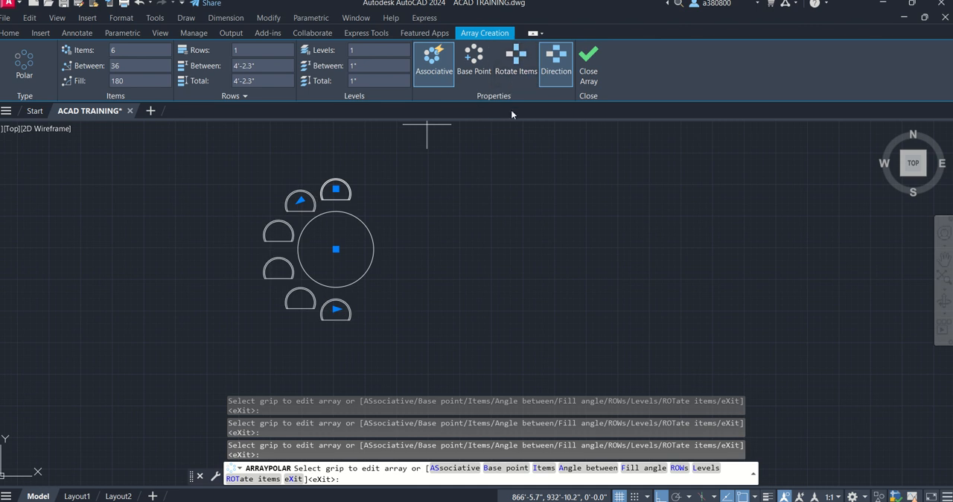
click(504, 75)
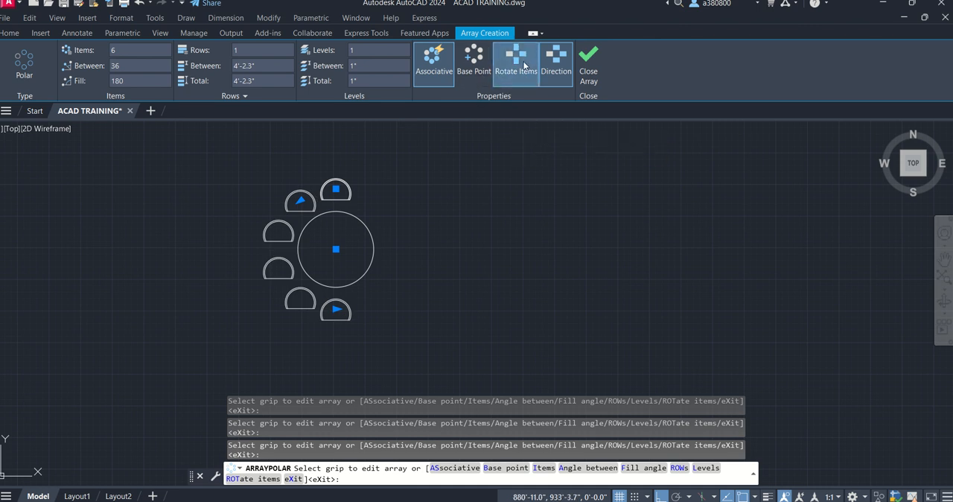
click(524, 65)
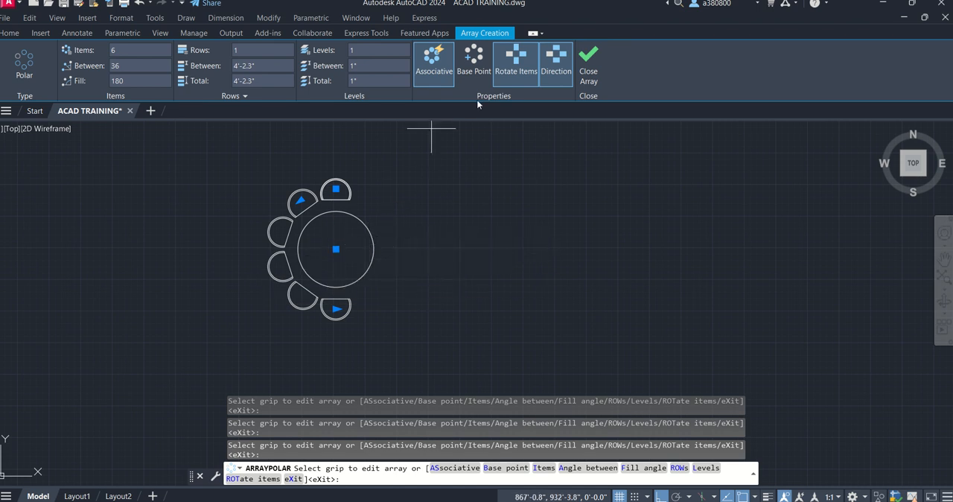
click(595, 67)
- Draw a horizontal line about 28'-9" long in the empty area beside the round table and chairs
middle_drag(416, 224, 247, 292)
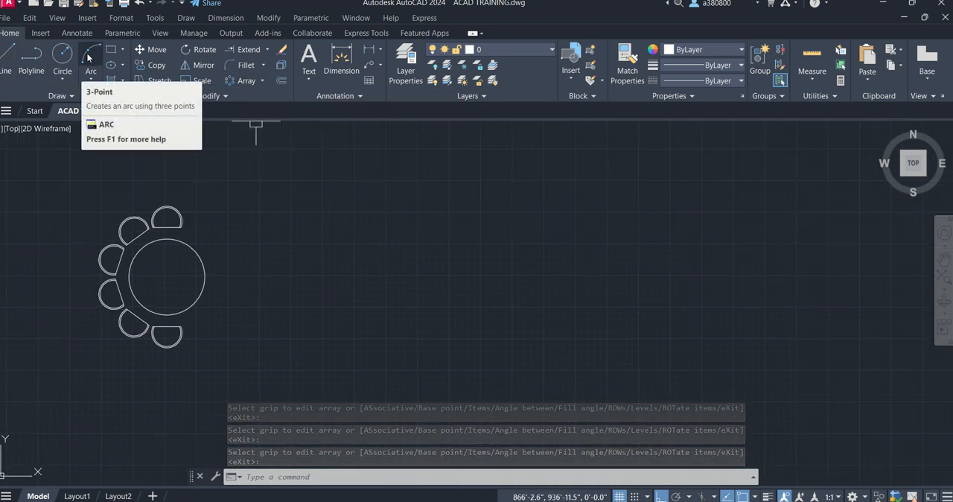
click(7, 55)
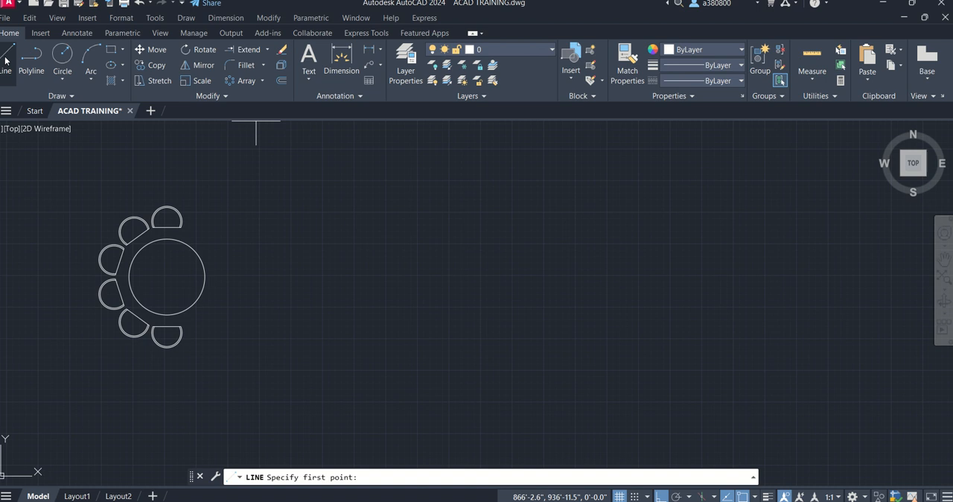
click(451, 340)
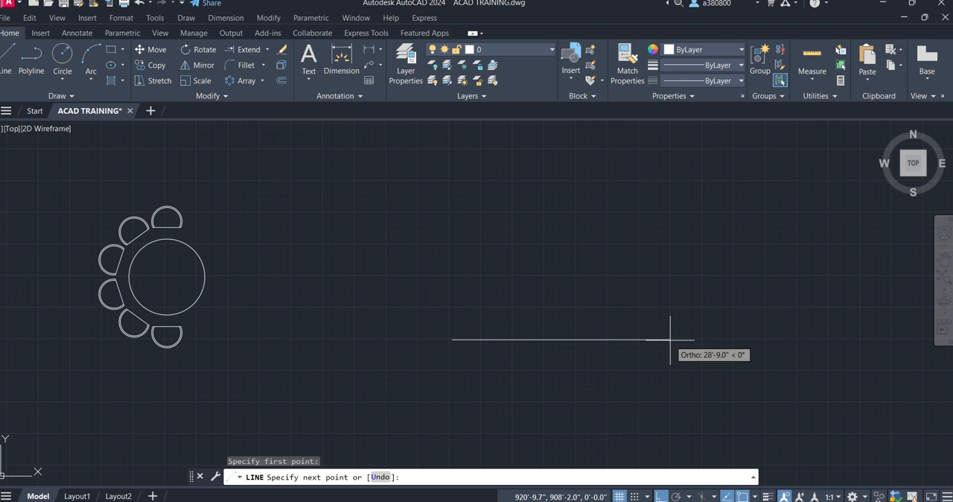
click(670, 339)
key(Escape)
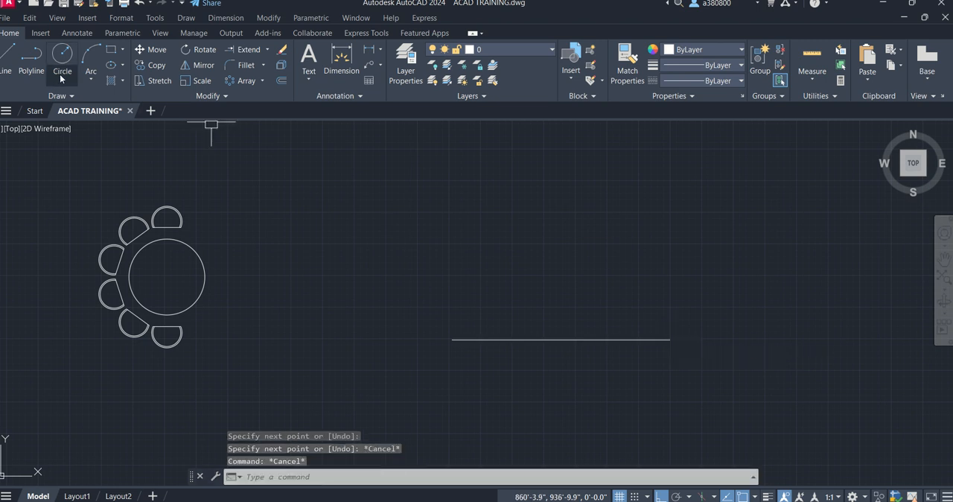
- Draw a three-point arc through both endpoints of the horizontal line, ending below and beyond the line's right end
click(87, 59)
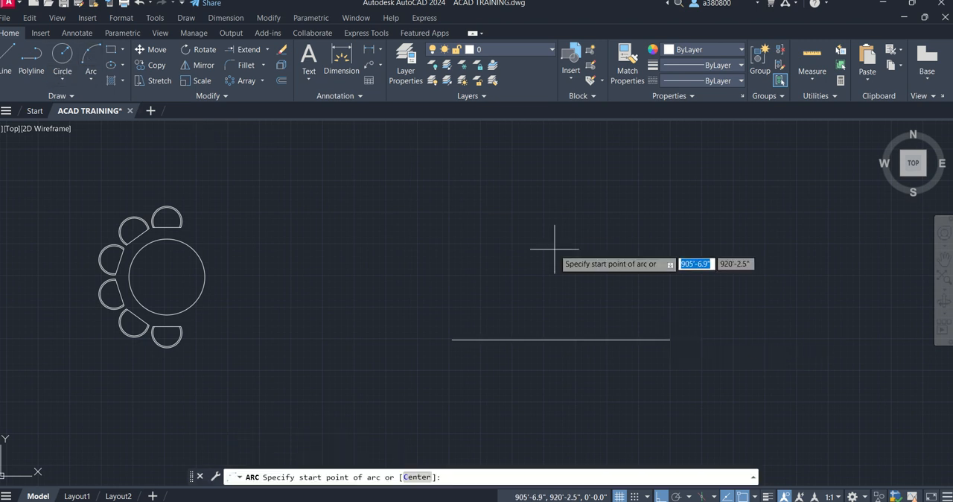
click(452, 339)
click(670, 339)
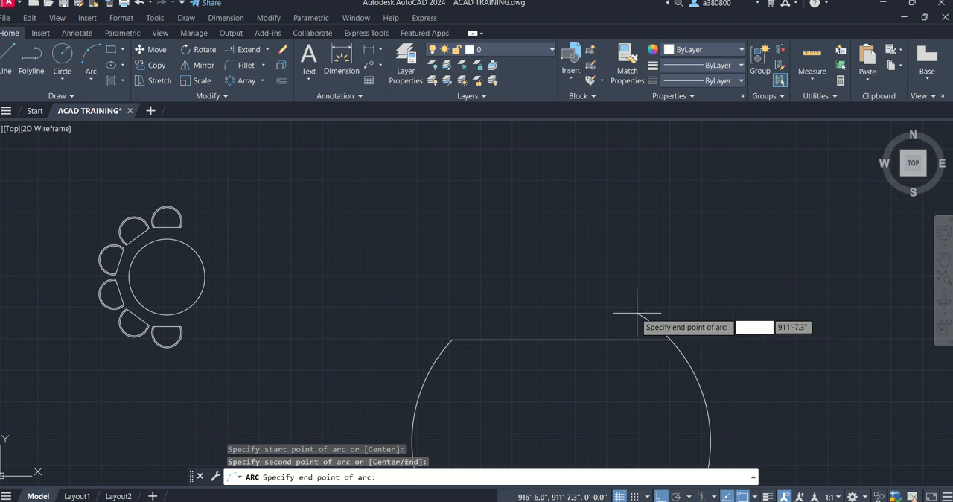
click(733, 390)
key(Escape)
key(Escape)
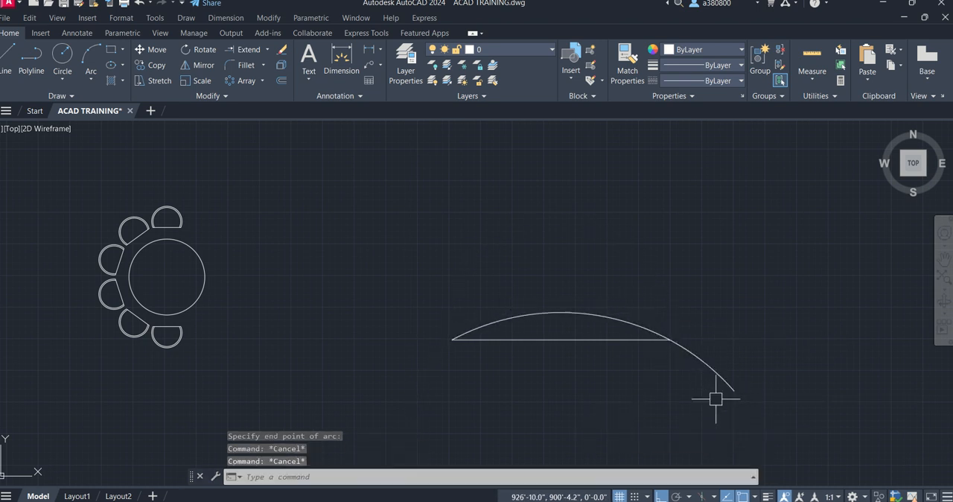
- Trim off the part of the arc that extends past the line's right endpoint
key(Escape)
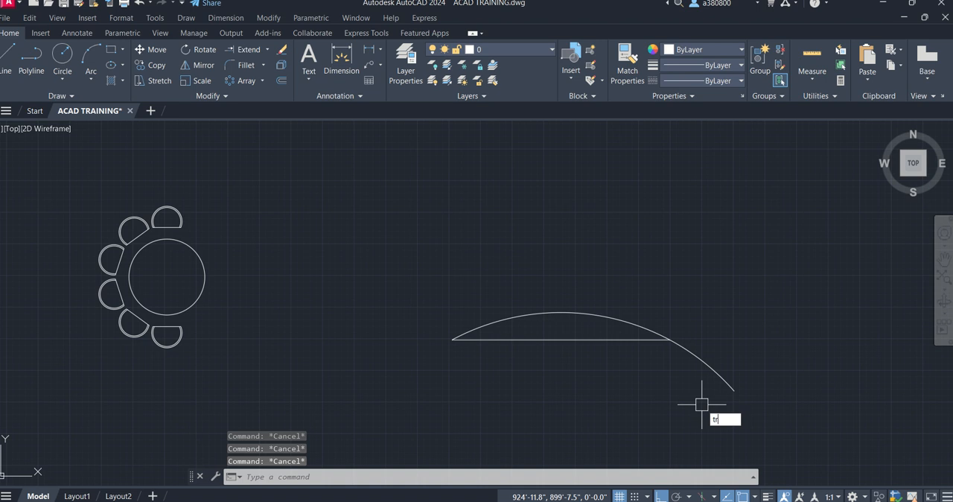
key(Return)
click(714, 375)
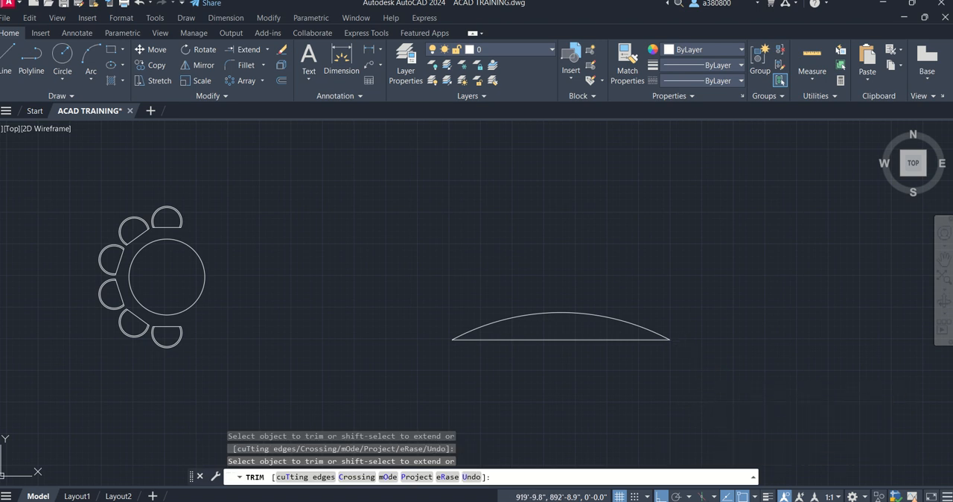
key(Escape)
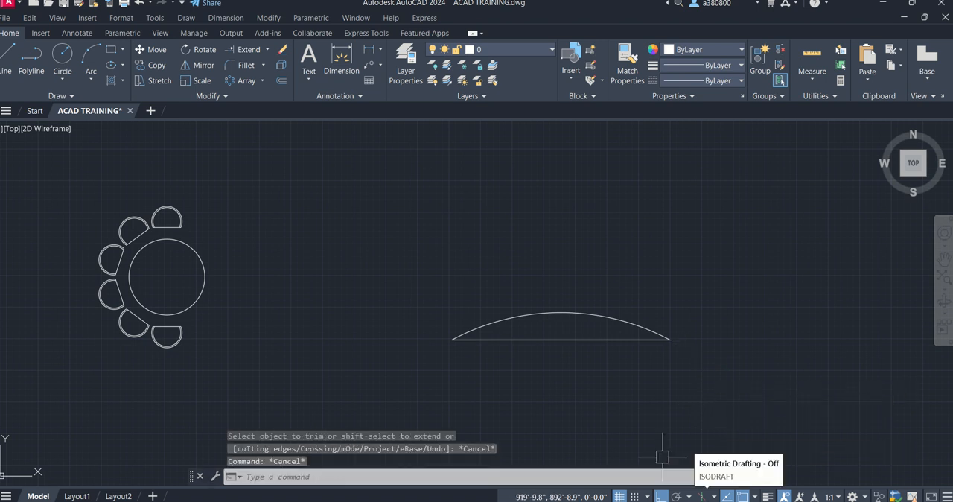
key(Escape)
key(Escape)
scroll(655, 357, up, 4)
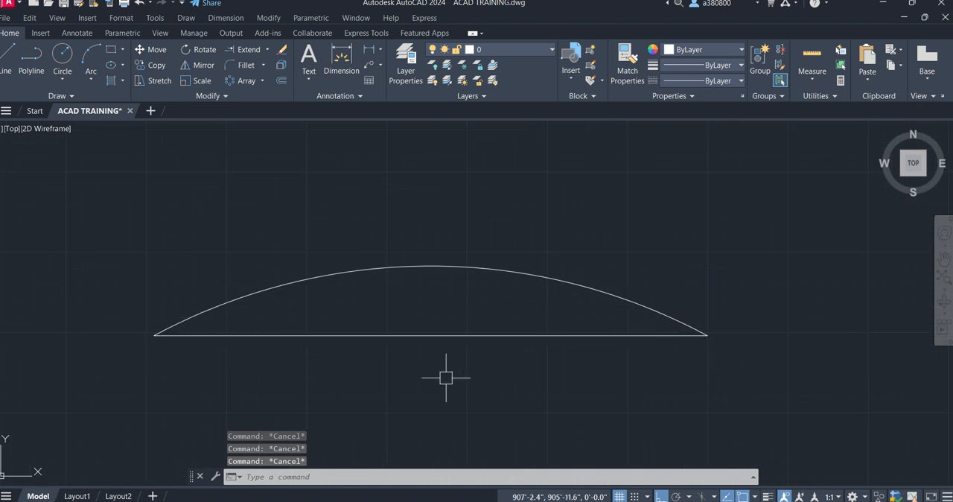
scroll(445, 376, down, 2)
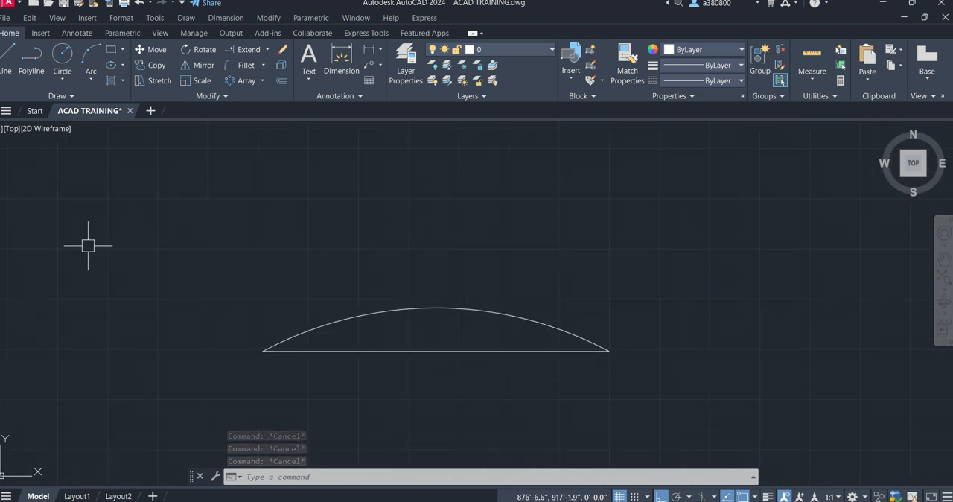
scroll(397, 275, down, 4)
scroll(145, 231, up, 3)
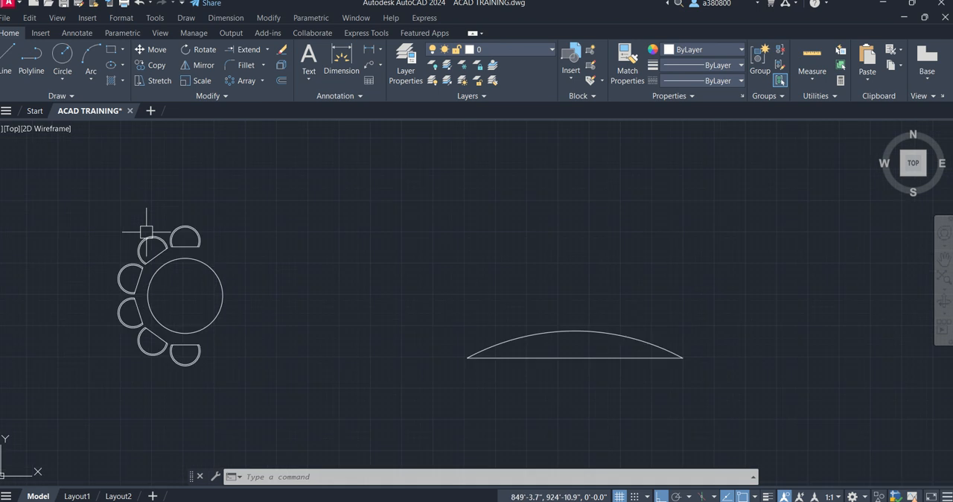
click(208, 253)
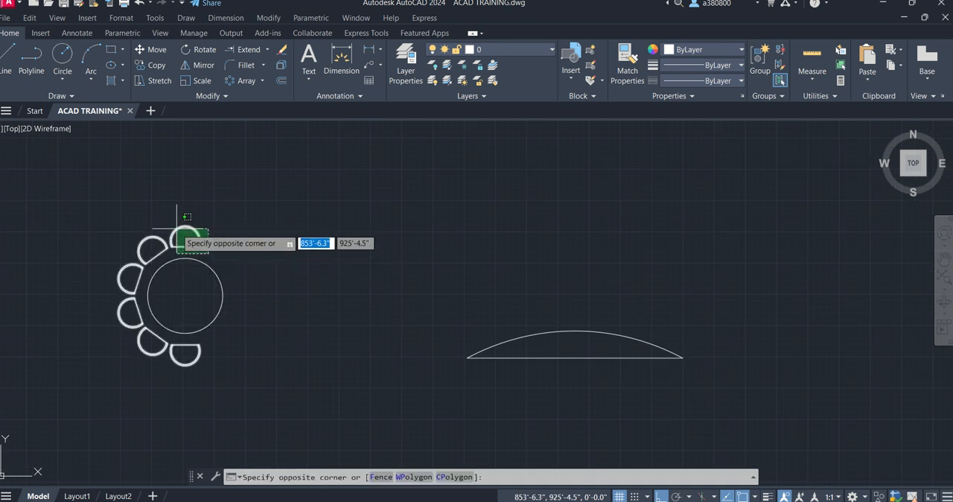
key(Escape)
key(Escape)
- Draw a small rectangle just above the arc, slightly left of its crown
click(112, 49)
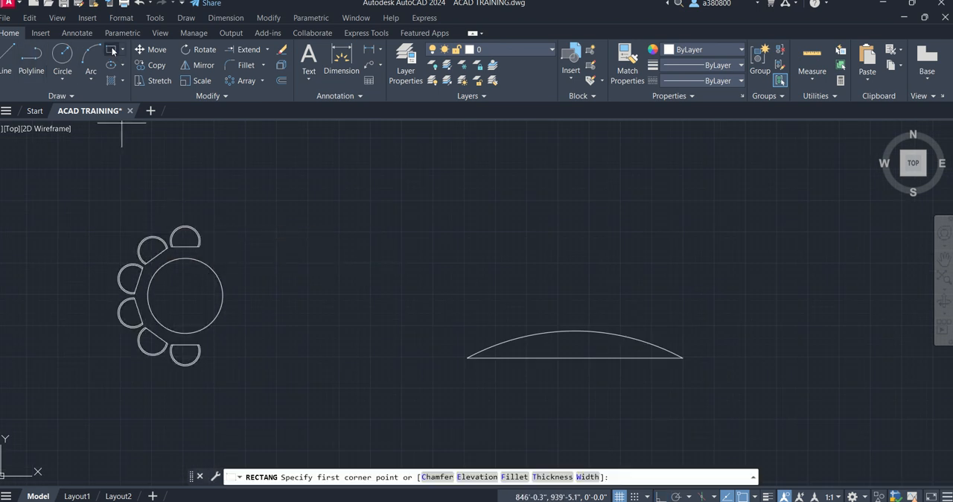
click(538, 280)
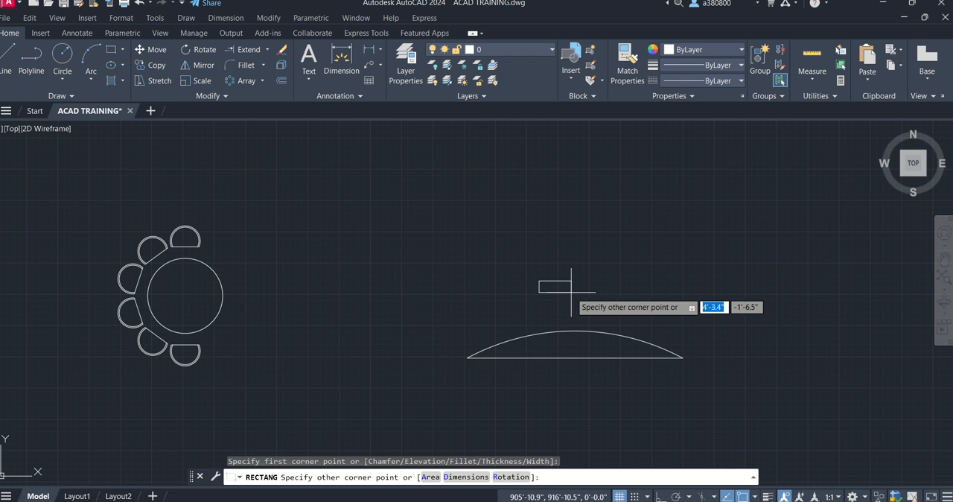
click(563, 294)
key(Escape)
key(Escape)
key(Escape)
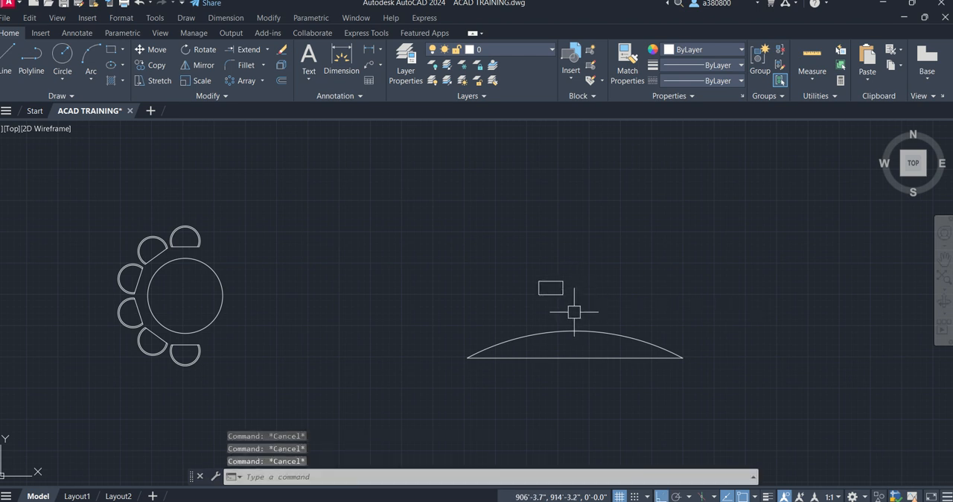
key(Escape)
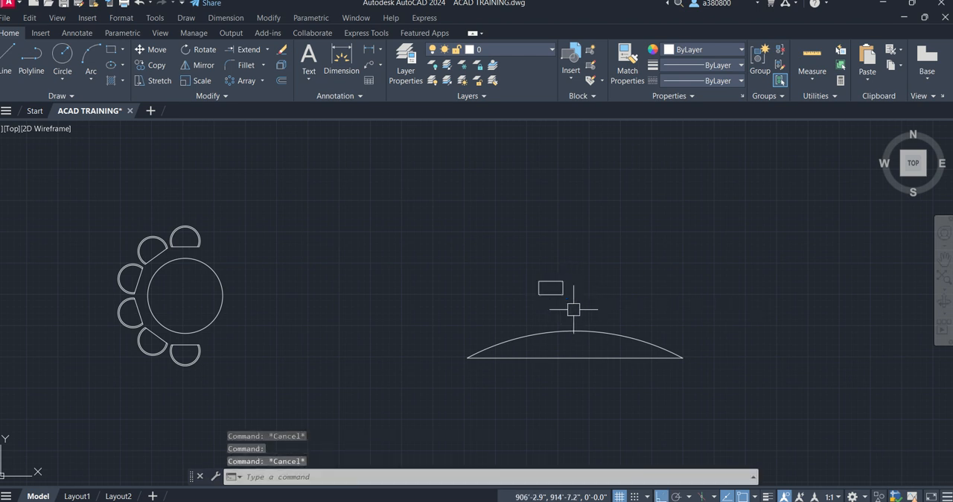
- Convert the closed shape formed by the arc and the horizontal line into a region
scroll(480, 285, up, 4)
scroll(472, 276, down, 2)
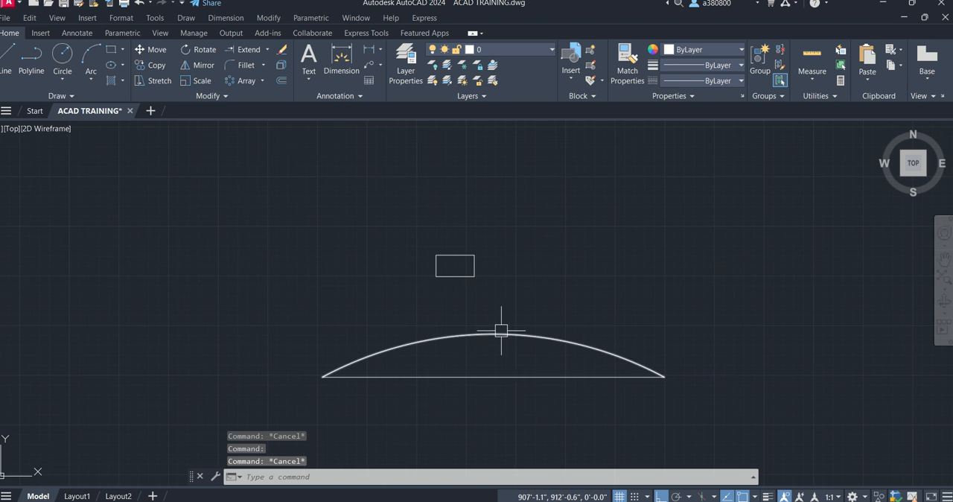
key(Escape)
text(reg)
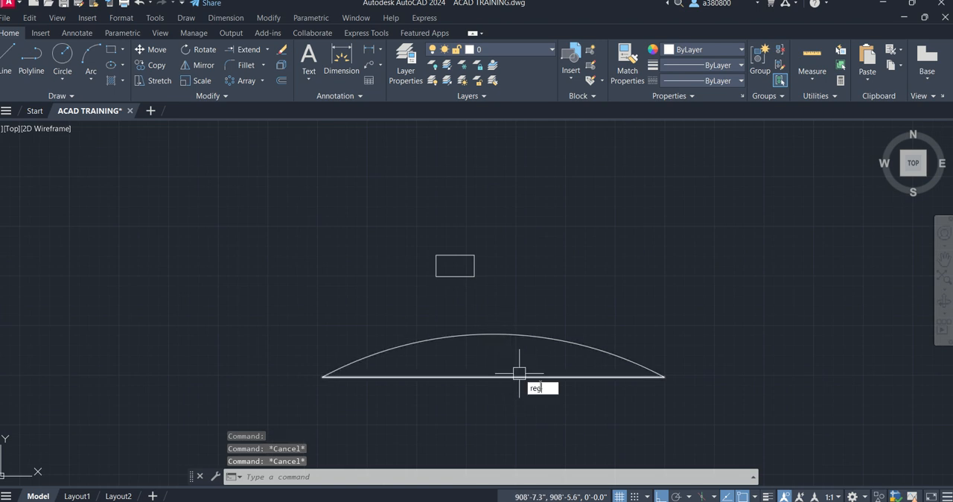
key(Return)
click(695, 410)
click(596, 332)
key(Return)
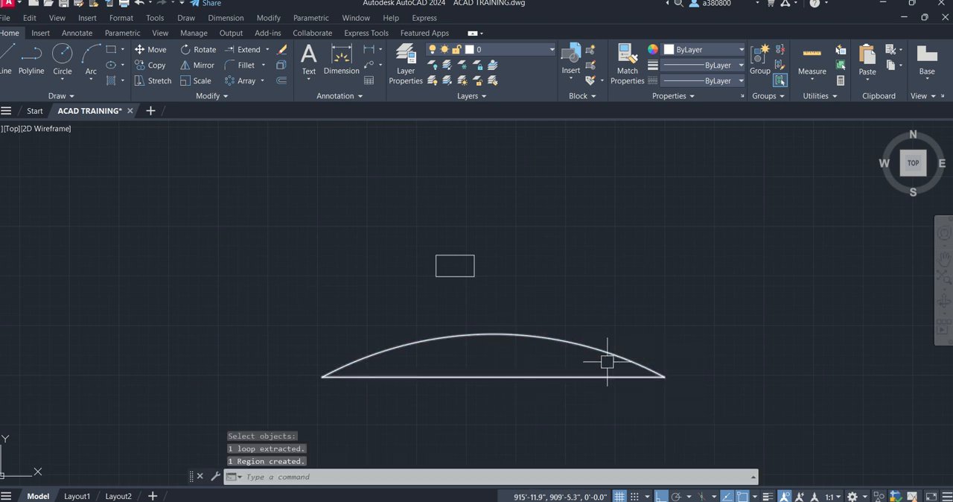
key(Escape)
key(Escape)
key(Escape)
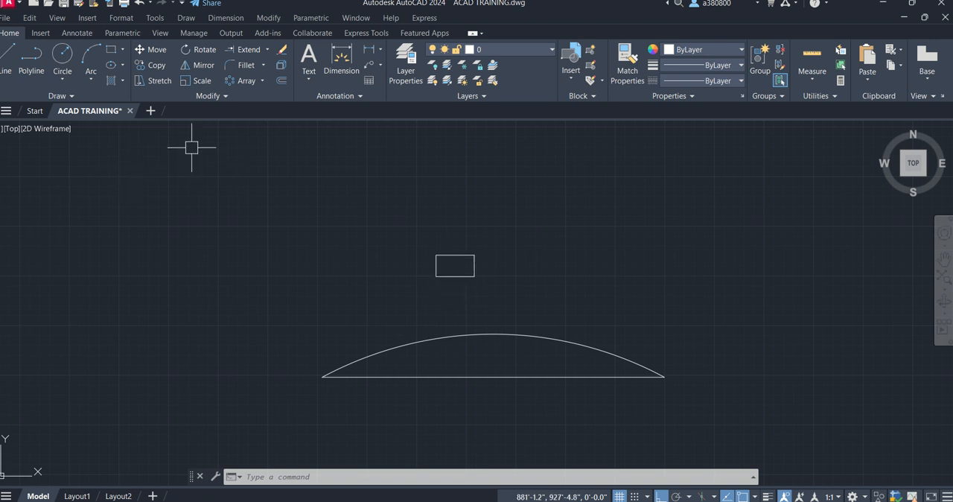
- Create a polar array of the small rectangle around the center point of the region's arc
click(255, 82)
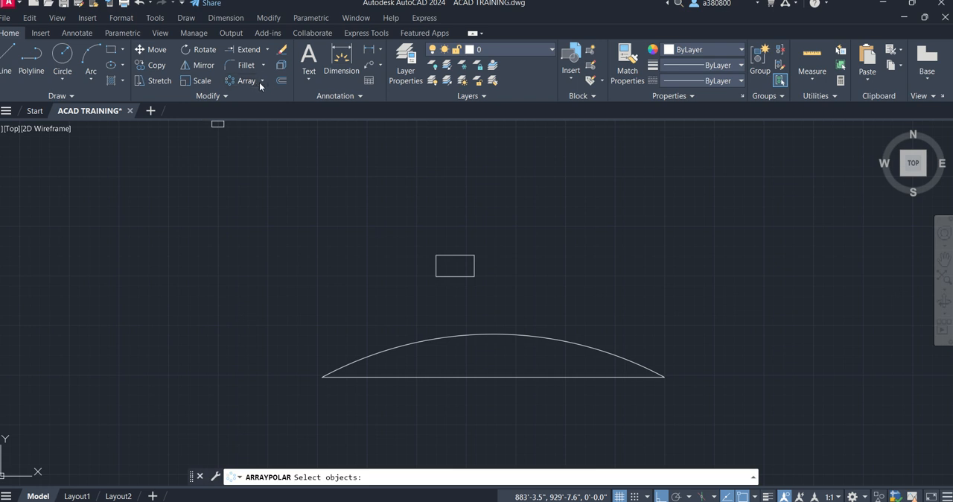
click(263, 81)
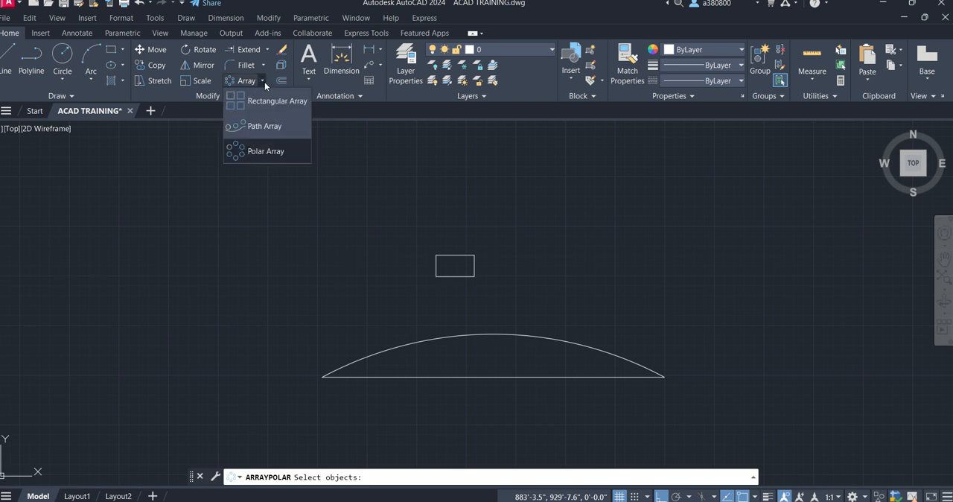
click(255, 153)
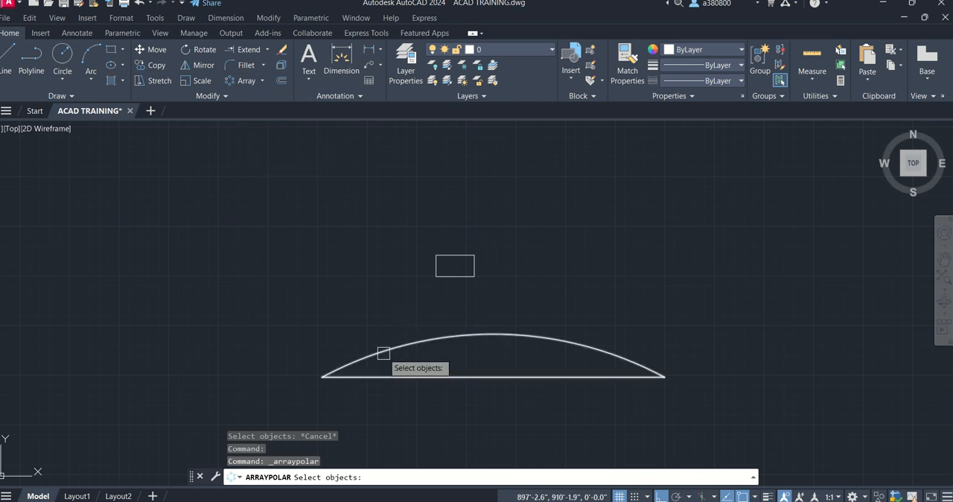
click(438, 264)
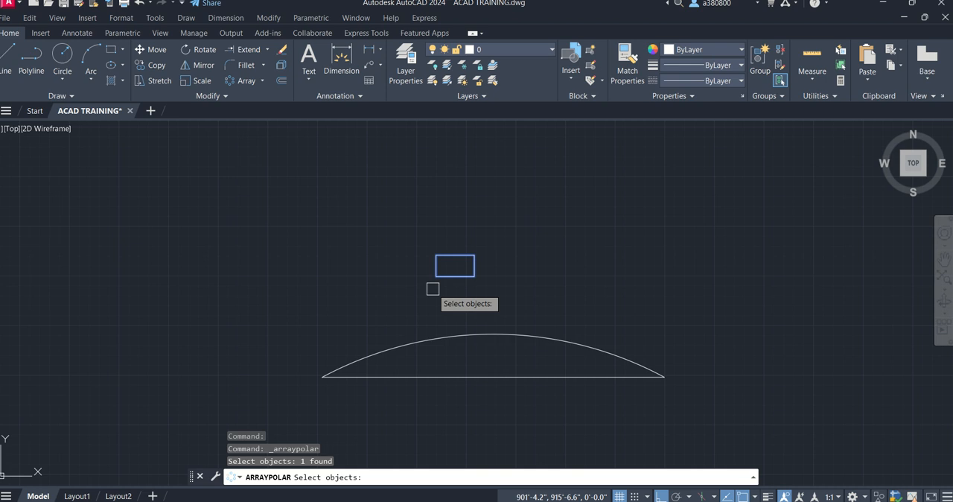
key(Return)
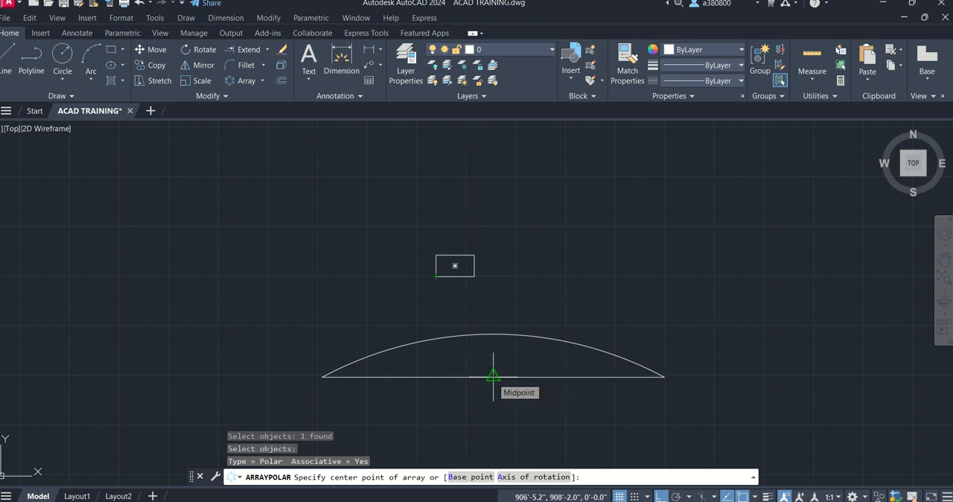
scroll(435, 206, down, 4)
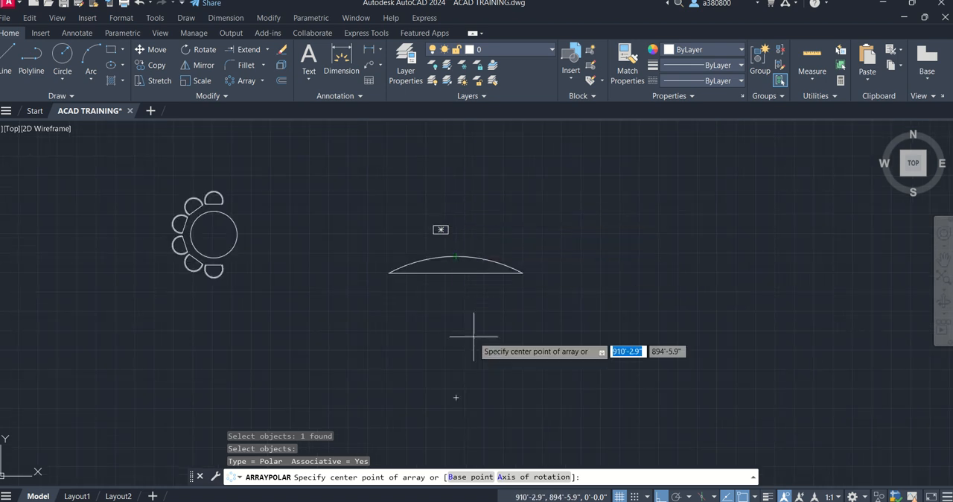
click(455, 397)
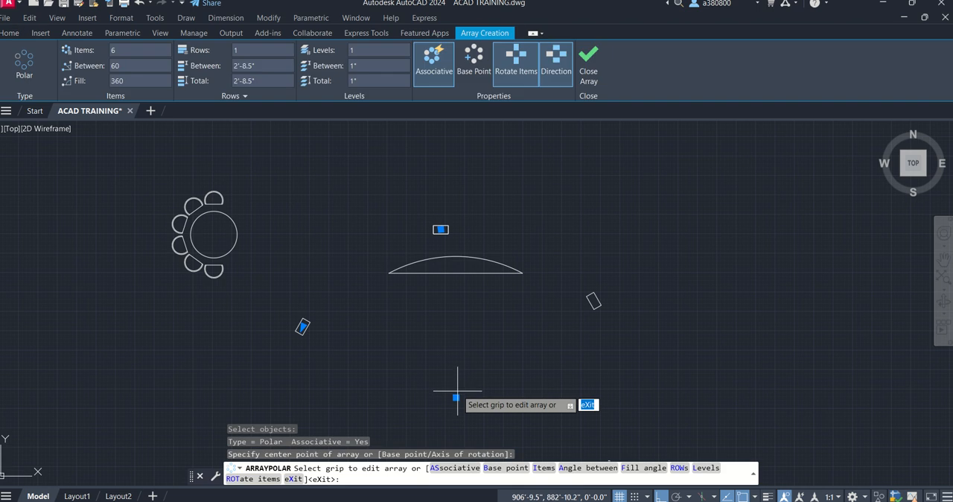
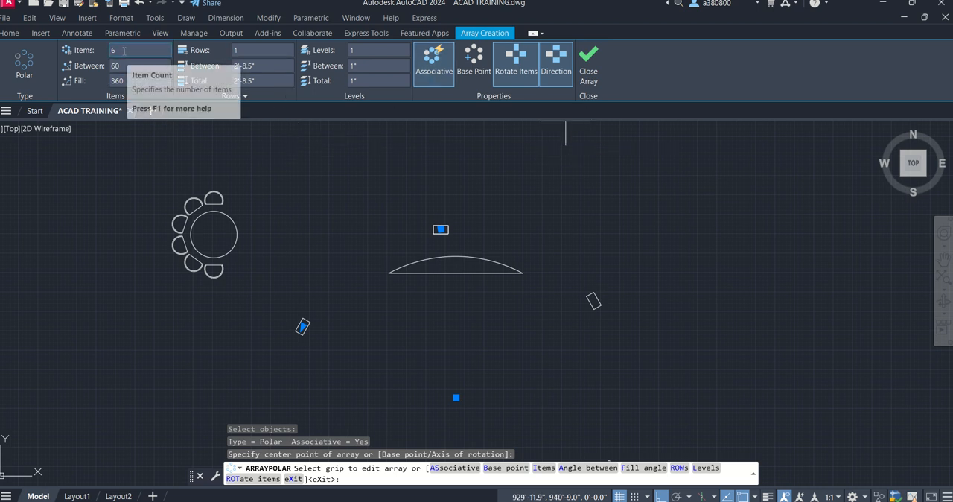
- Set the polar array of rectangles to 15 items over a 180-degree fill angle
drag(125, 52, 96, 53)
text(15)
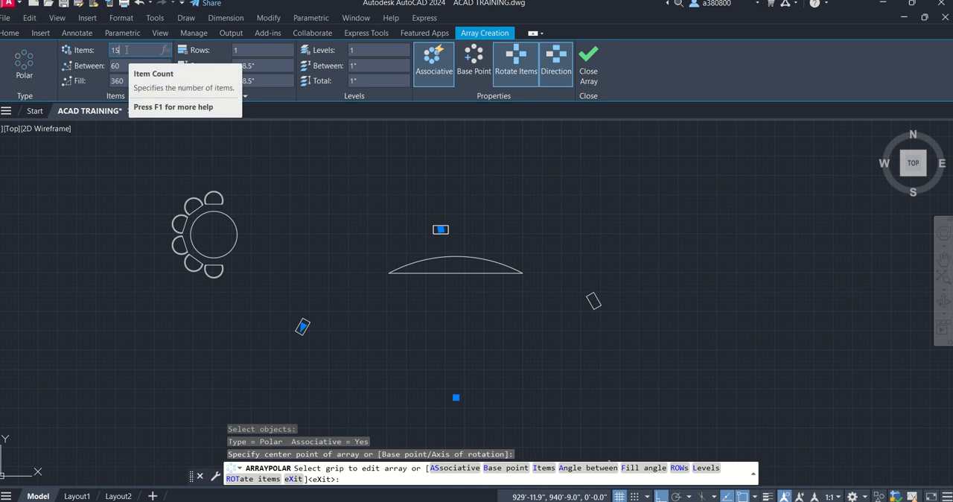
key(Return)
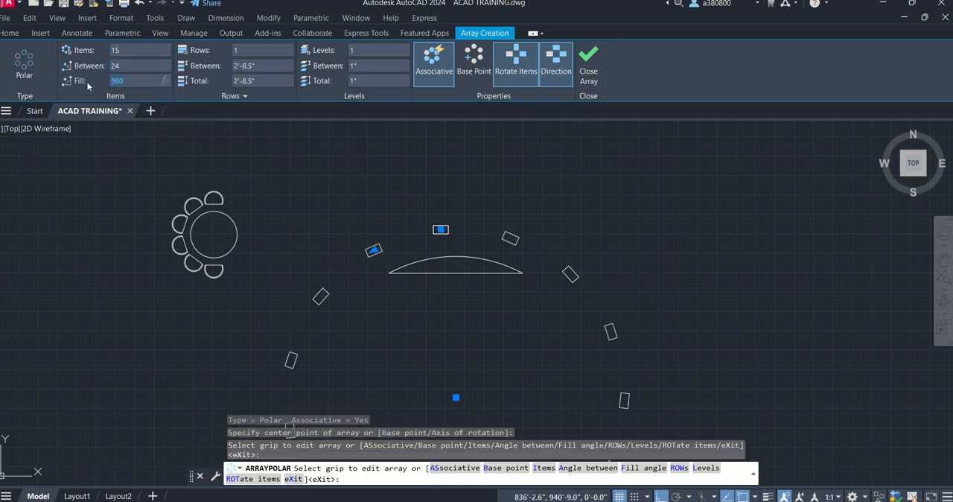
key(Return)
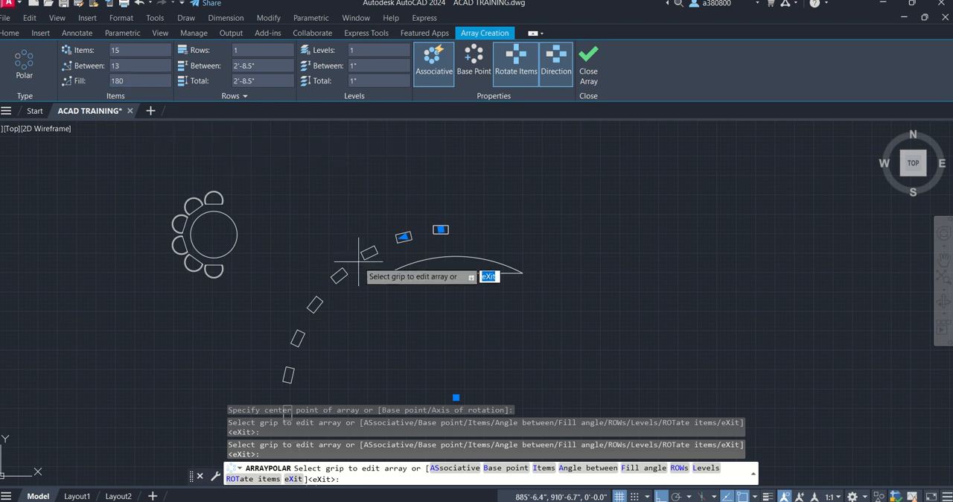
- Reverse the polar array's direction so the rectangles run clockwise, keep the items rotated, and finish the array
scroll(347, 171, down, 2)
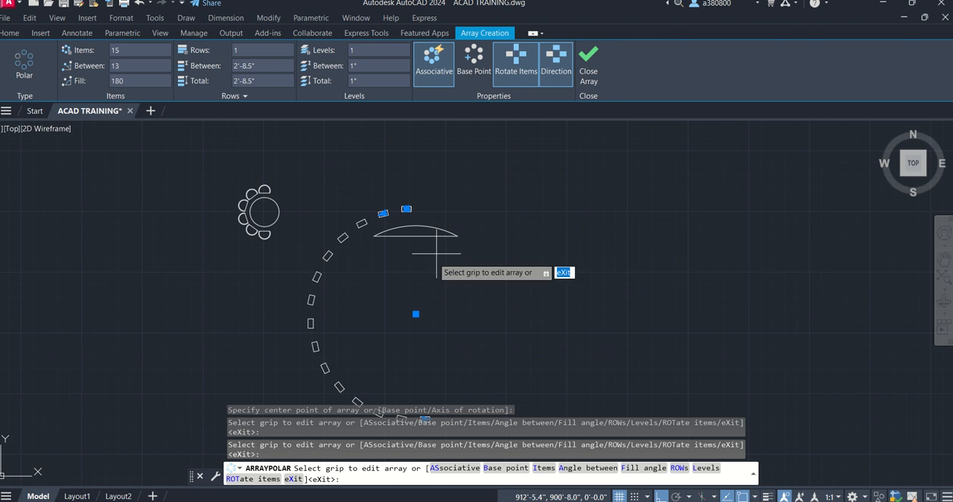
click(515, 61)
click(517, 75)
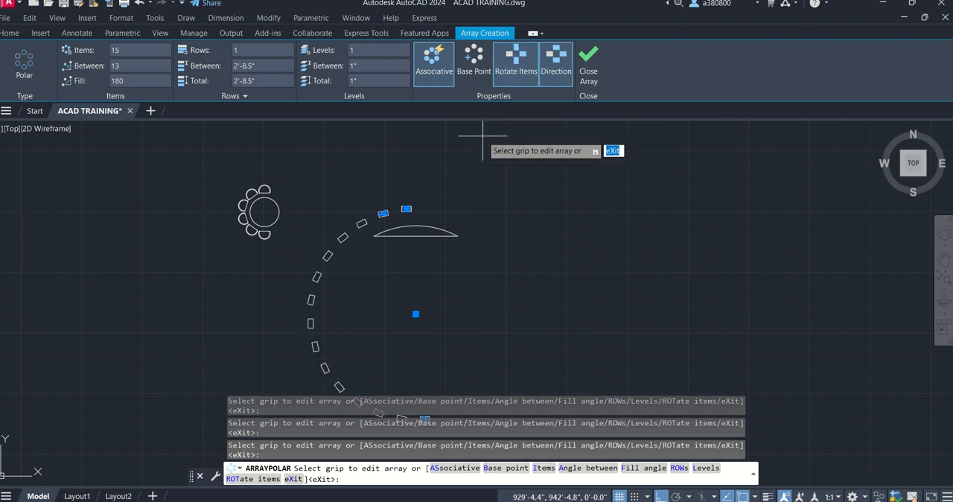
click(558, 69)
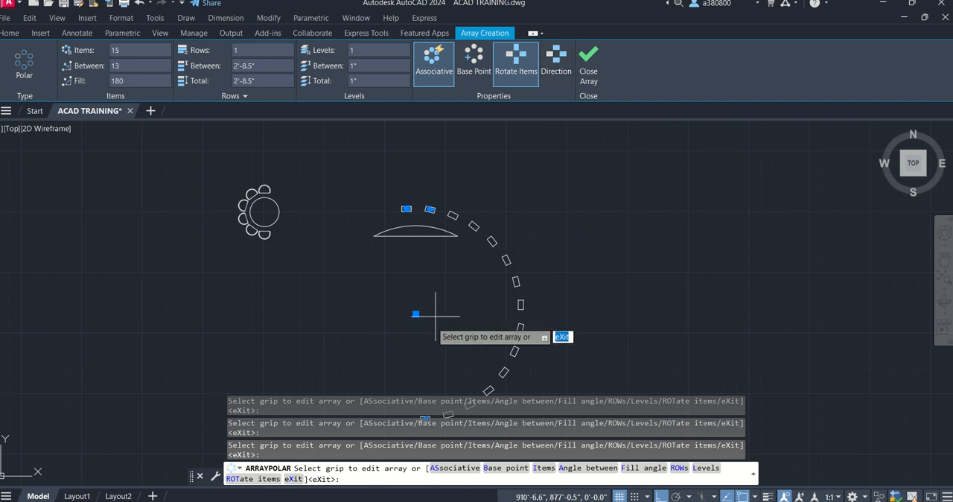
scroll(397, 173, down, 2)
key(Escape)
key(Escape)
key(Escape)
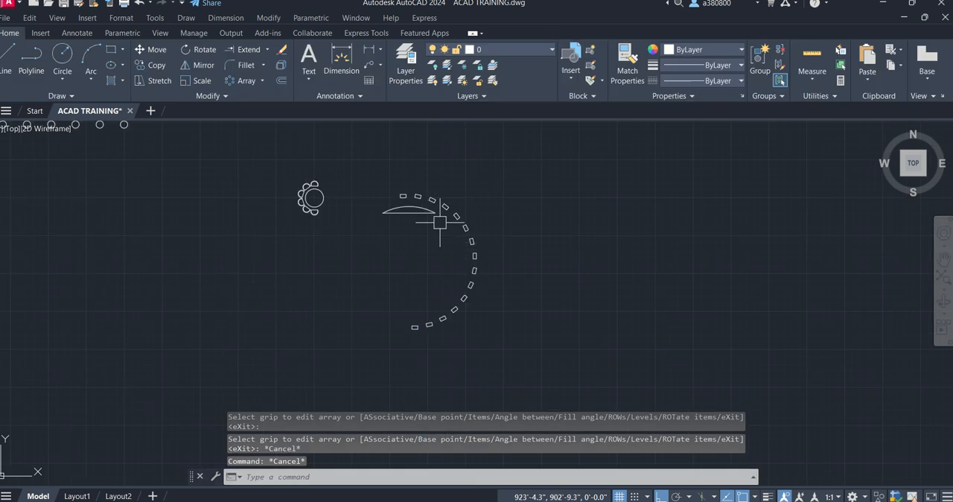
click(430, 225)
click(389, 215)
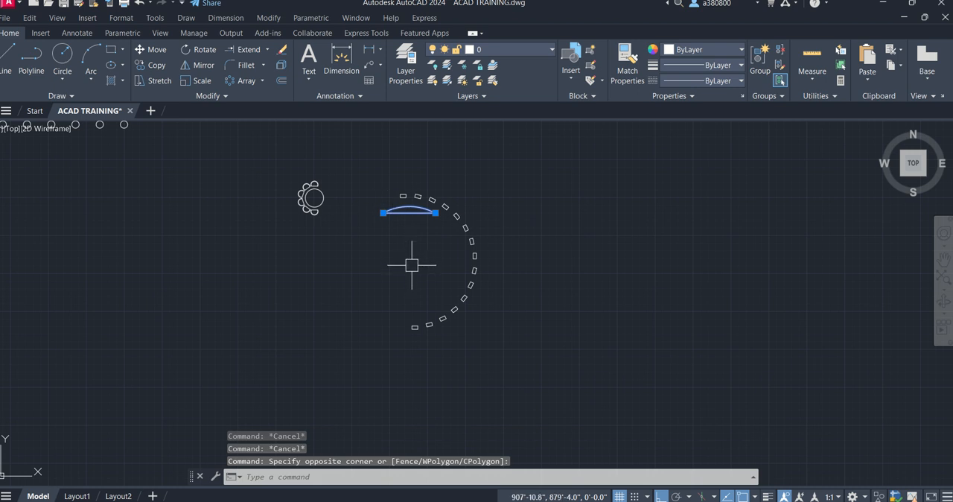
key(Escape)
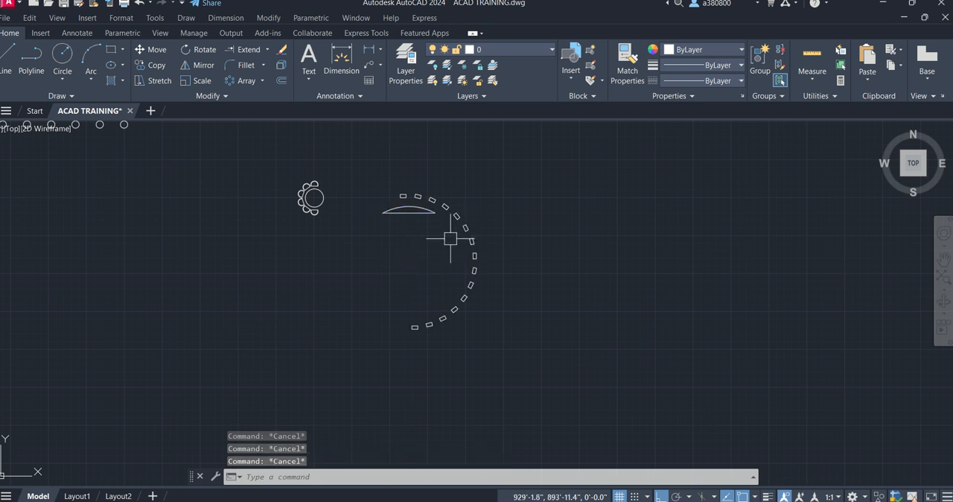
- Set the polar array of rectangles to 10 rows
click(463, 216)
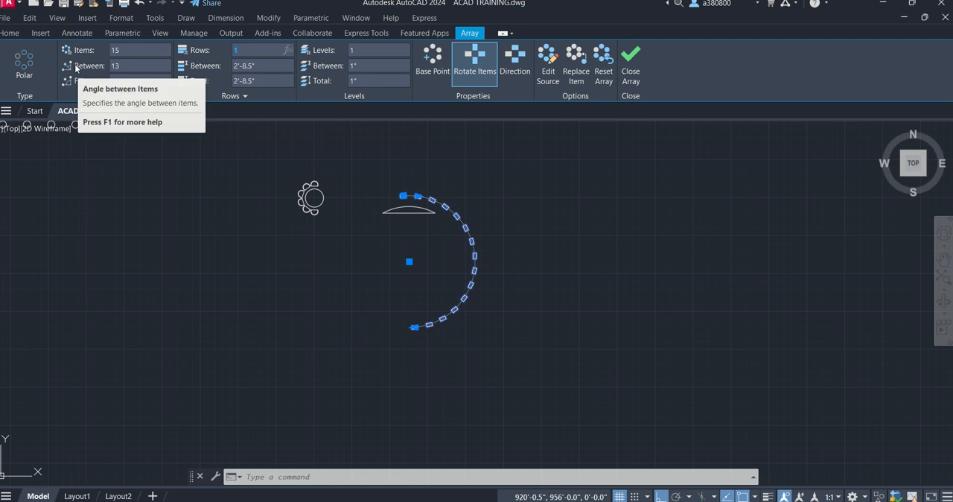
key(Return)
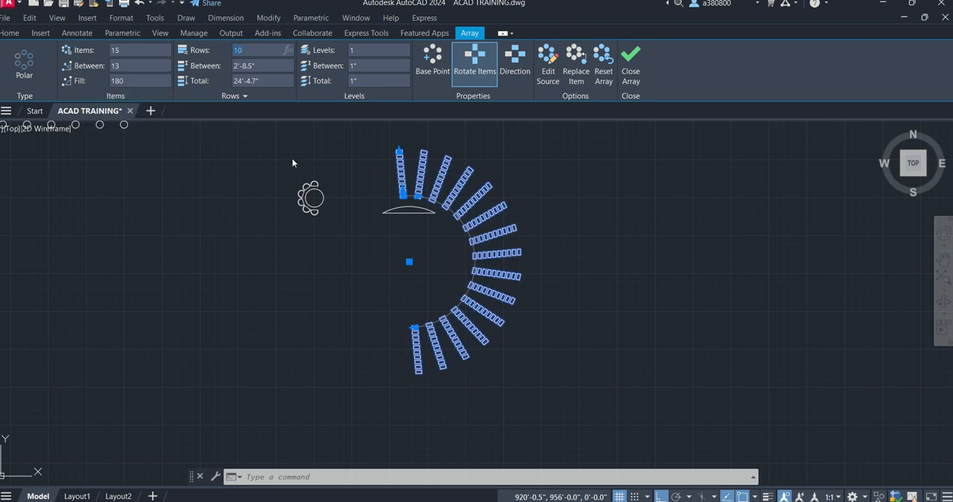
scroll(440, 185, up, 2)
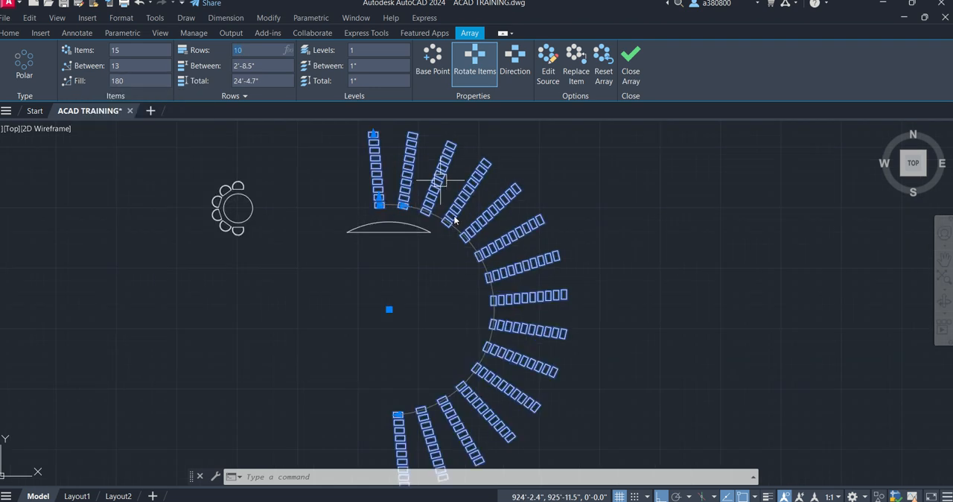
scroll(441, 176, up, 3)
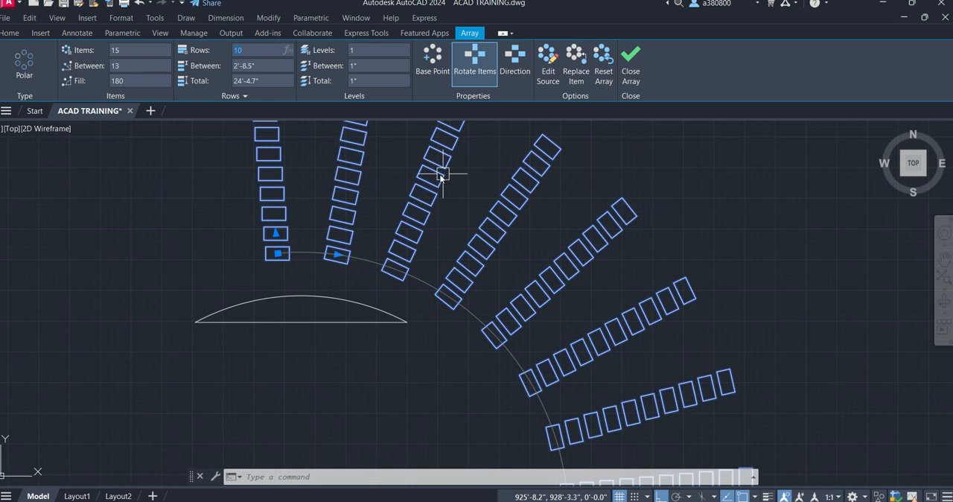
- Widen the spacing between the array's rows to 5' and deselect the array
scroll(428, 178, down, 4)
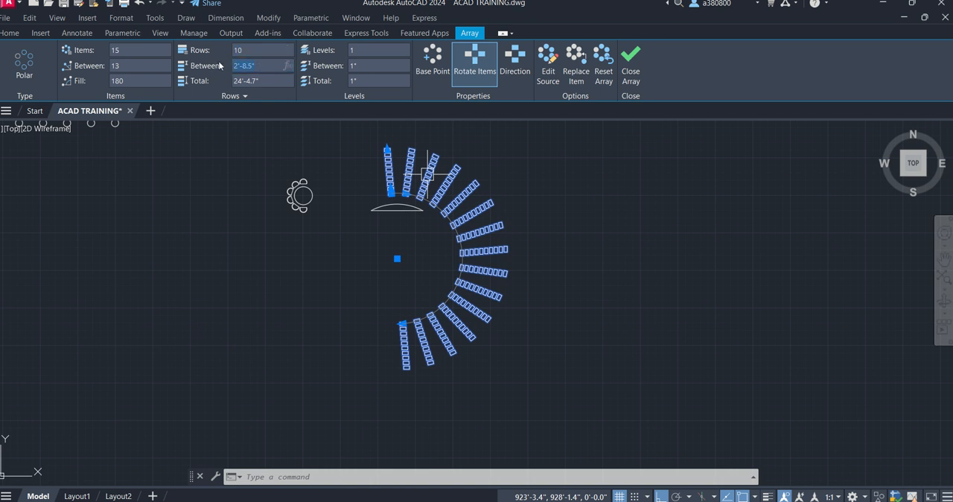
text(')
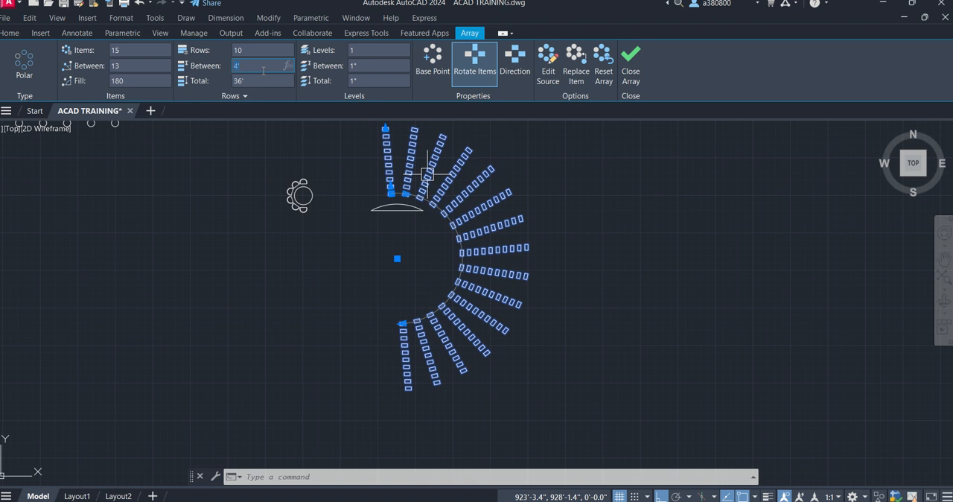
text(')
key(Return)
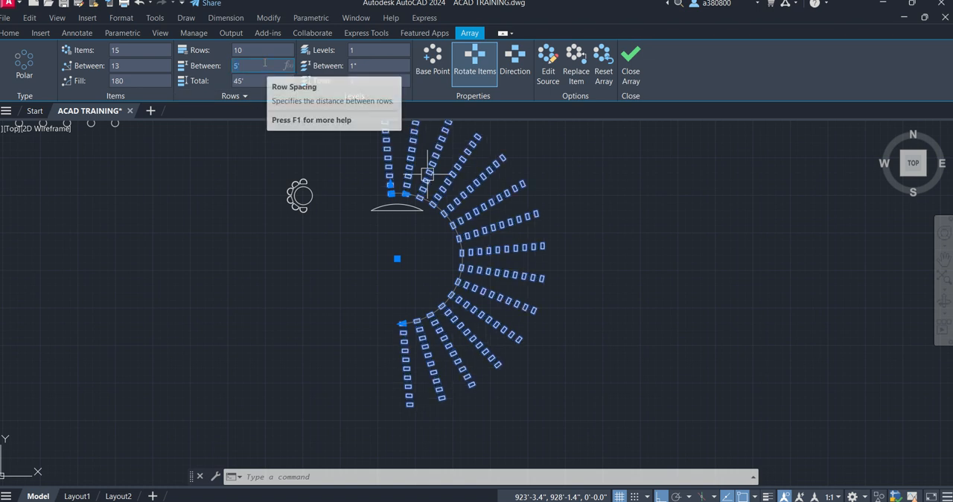
key(Escape)
- Rotate the curved table region to 270 degrees about its arc center so its curved side faces the arrayed rectangles
scroll(371, 205, up, 3)
click(371, 204)
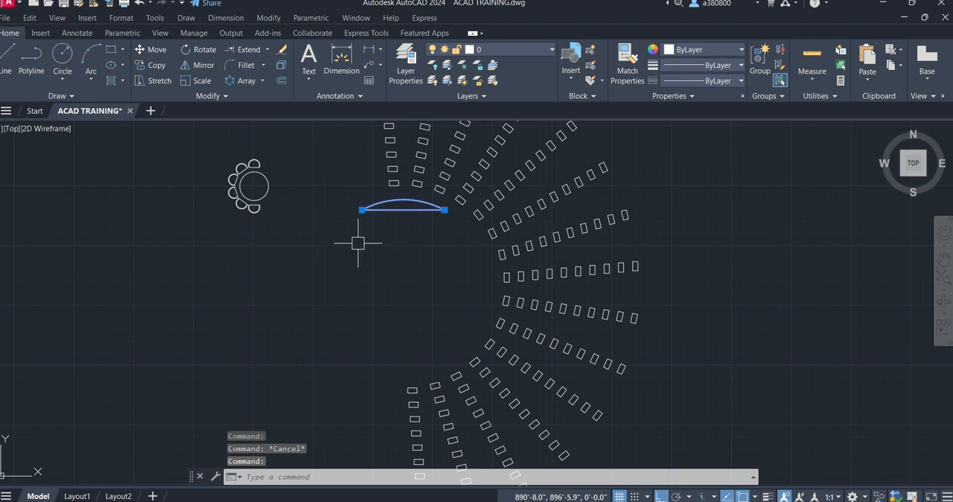
key(Return)
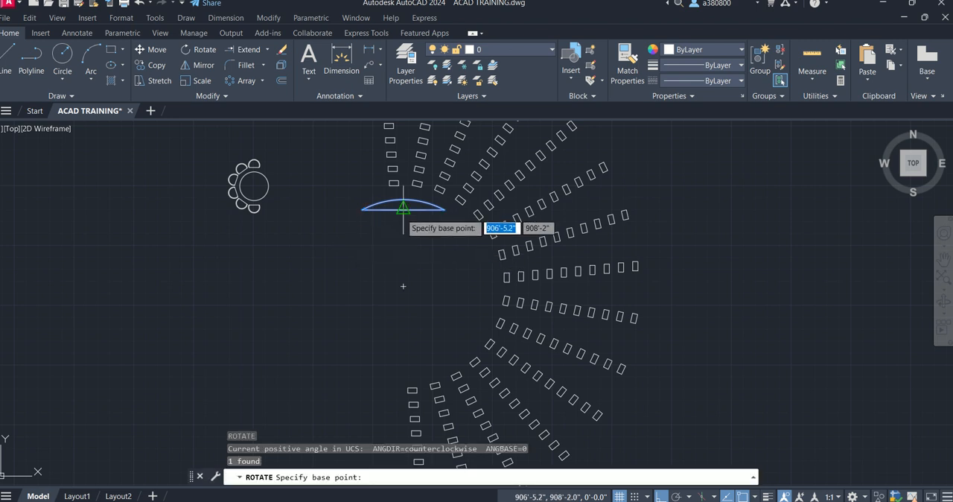
click(403, 286)
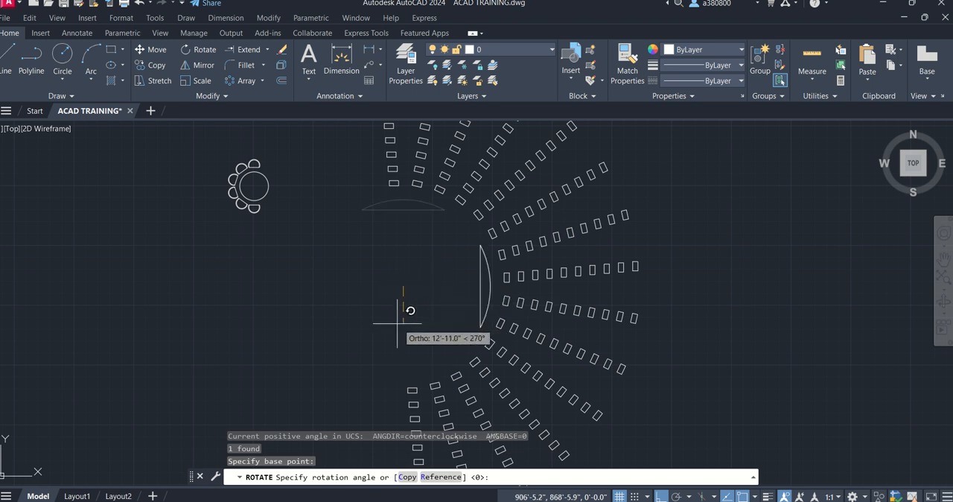
click(413, 316)
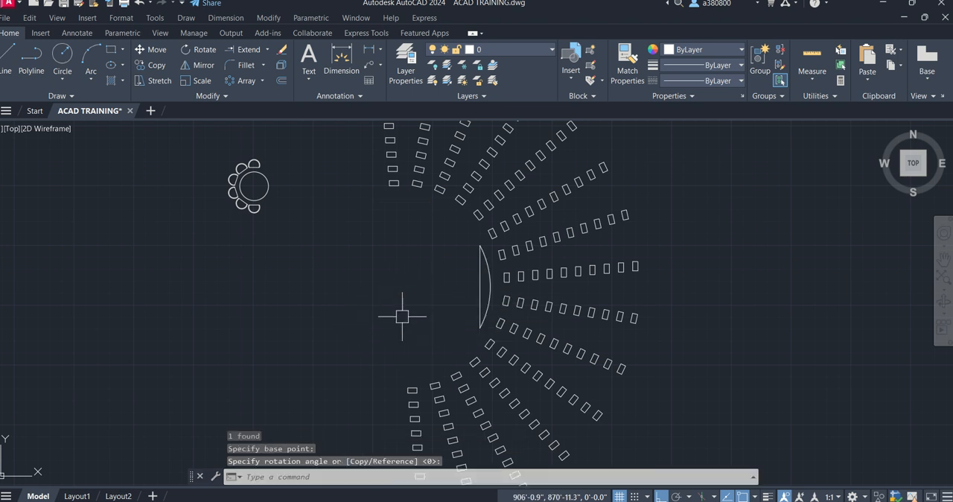
key(Escape)
- Move the curved table region from the midpoint of its straight edge to the array's center point
key(Escape)
click(478, 275)
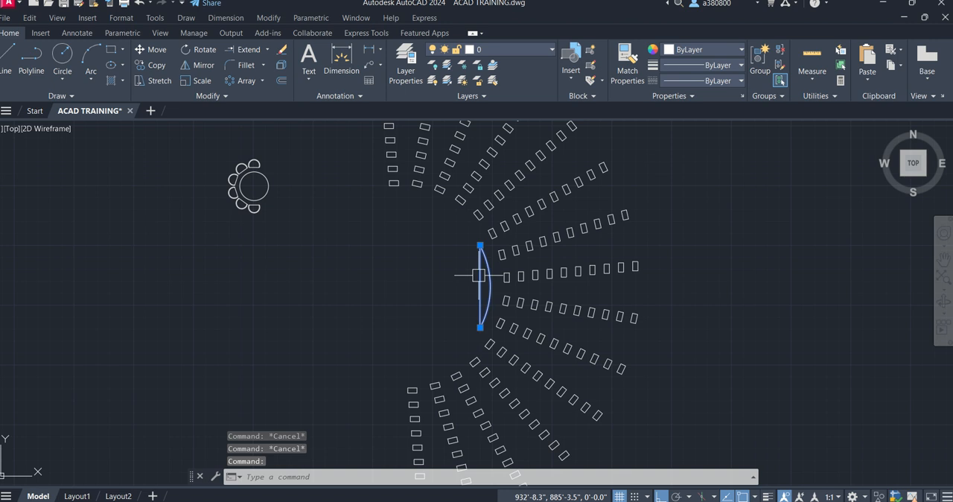
key(Escape)
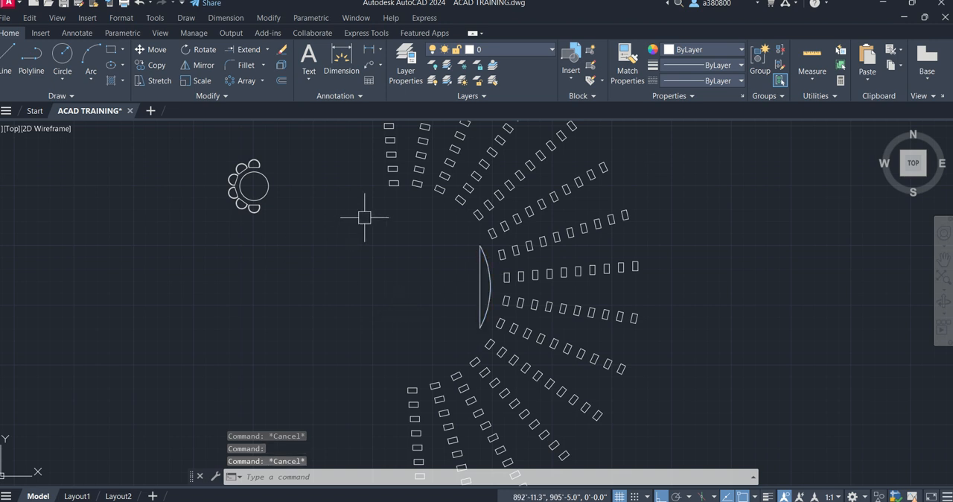
click(483, 276)
text(m)
key(Return)
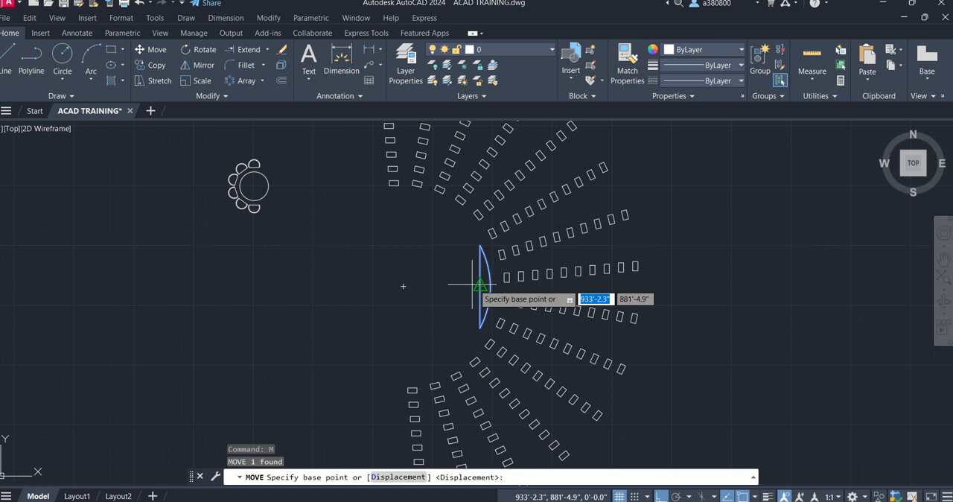
click(480, 286)
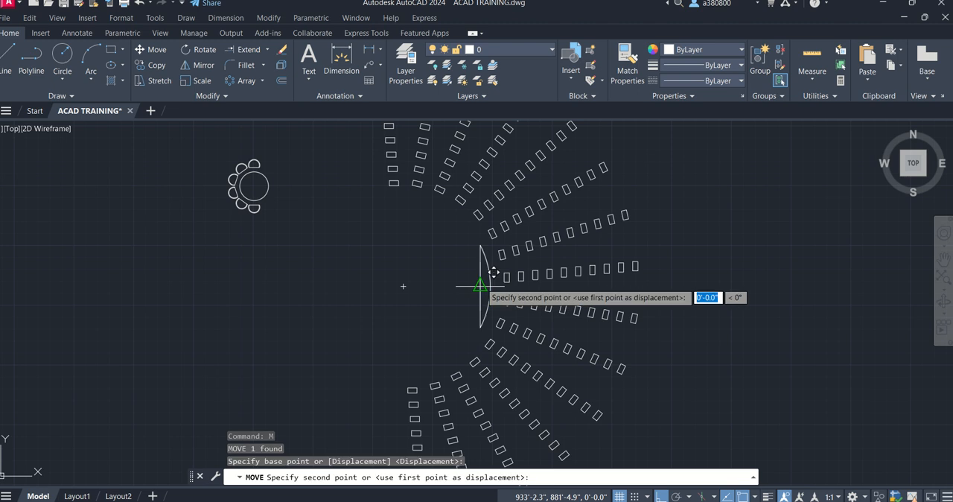
click(402, 285)
key(Escape)
key(Escape)
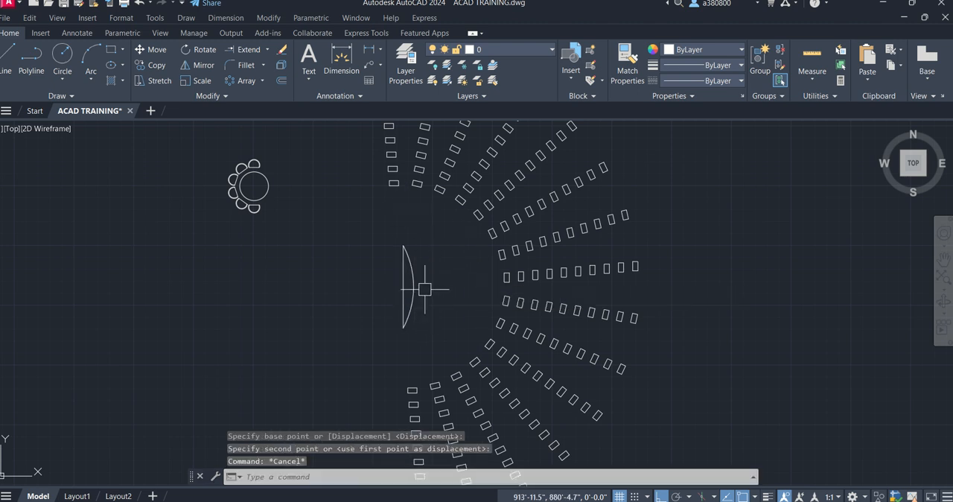
- Give the rectangle array 4 levels spaced 4' apart and deselect it
scroll(324, 267, down, 2)
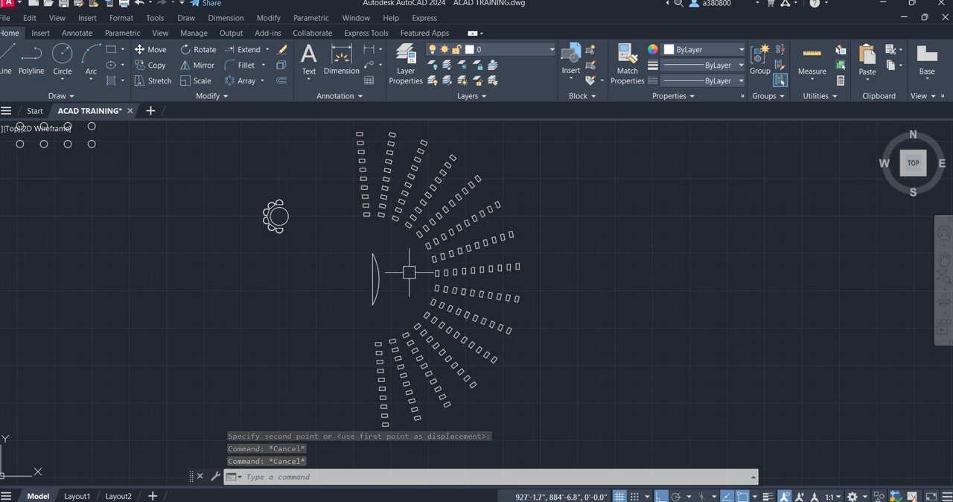
mouse_move(340, 235)
middle_down()
mouse_move(220, 226)
mouse_move(244, 265)
middle_up()
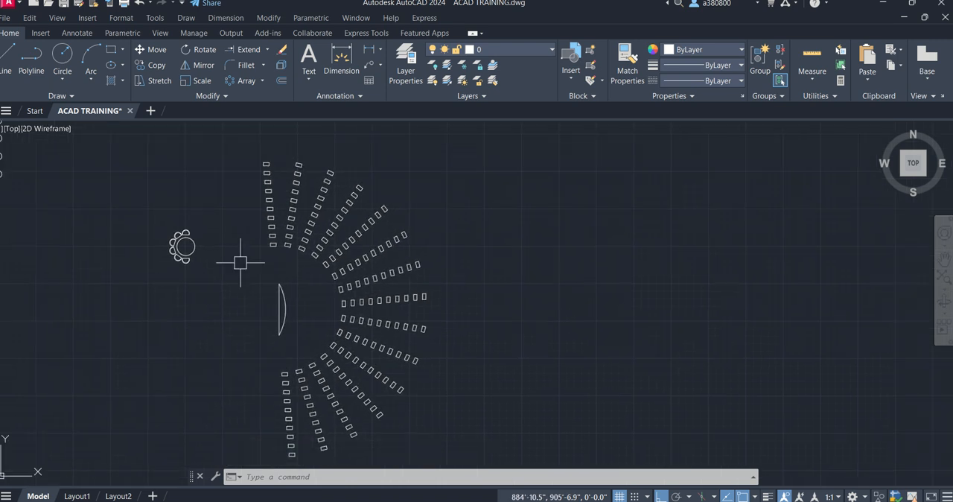
click(279, 211)
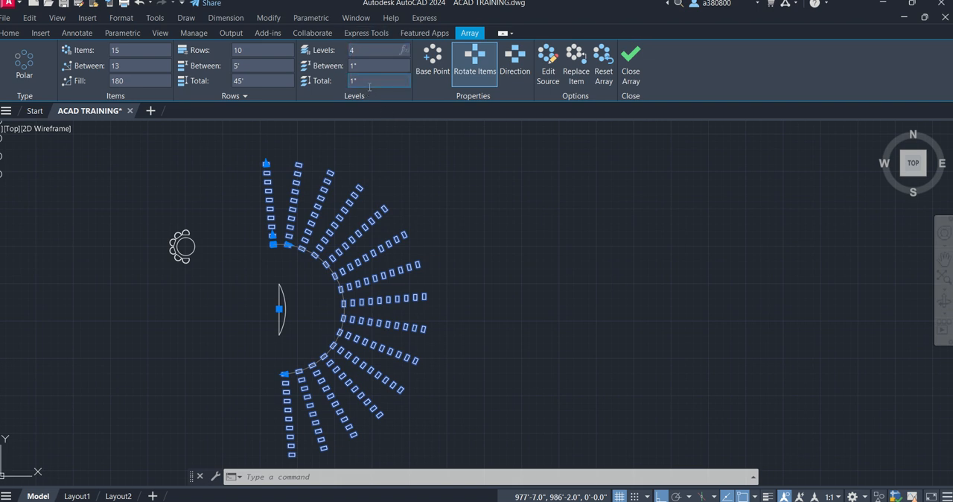
key(Return)
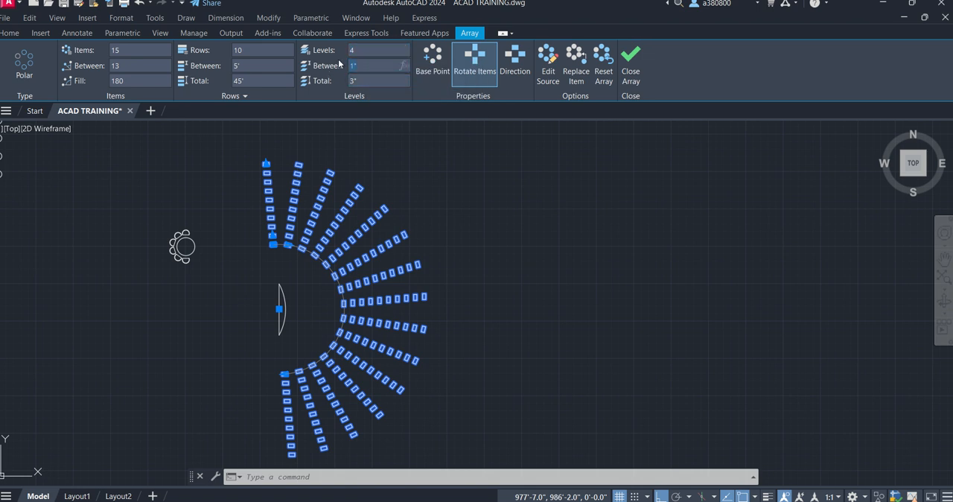
text(4)
key(Return)
click(442, 188)
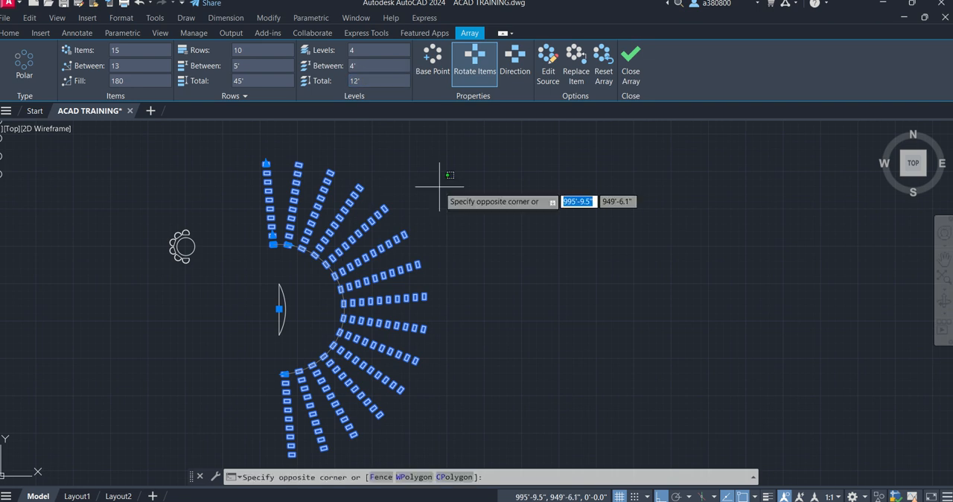
key(Escape)
key(Escape)
key(Escape)
- Switch the drawing to the SW Isometric view to see the polar rectangle array in three dimensions
scroll(290, 247, up, 2)
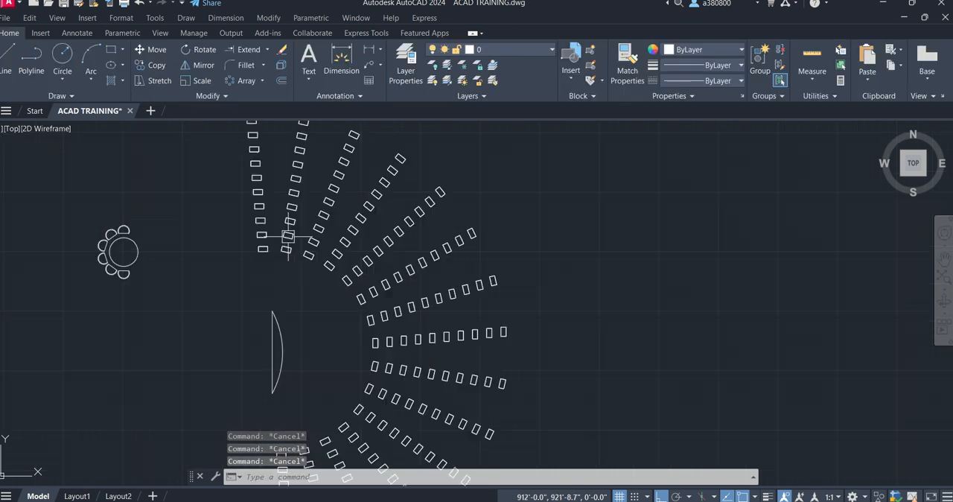
click(323, 227)
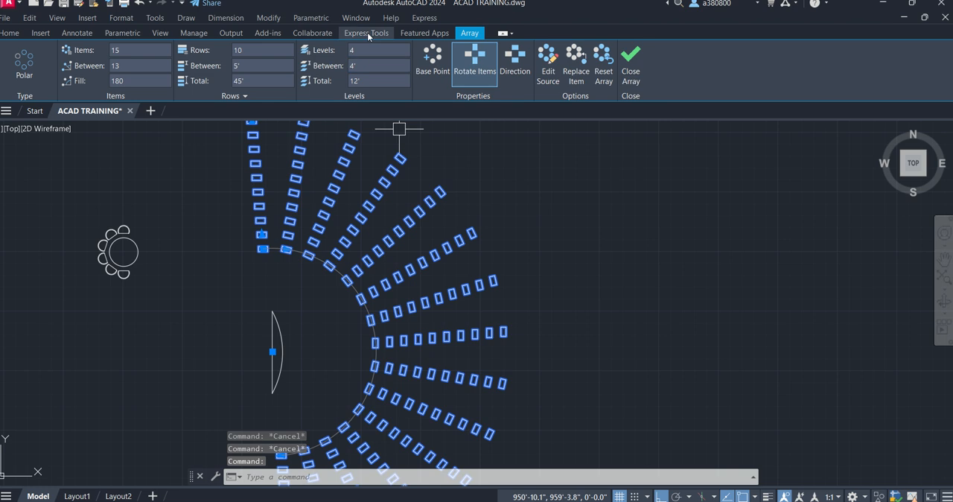
scroll(344, 216, down, 2)
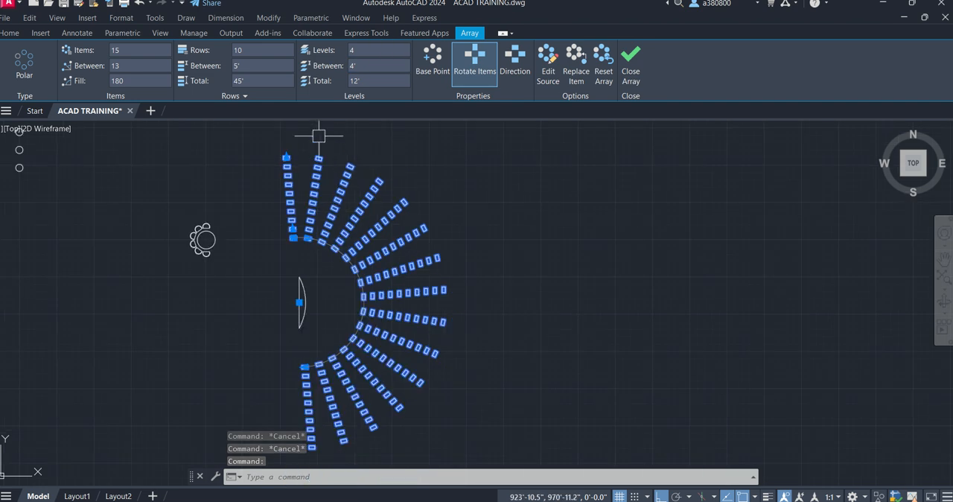
click(49, 33)
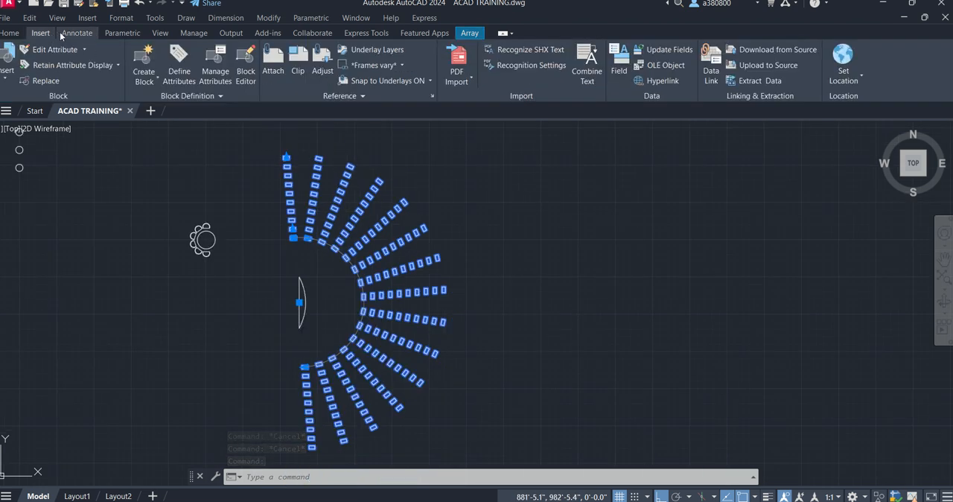
click(153, 34)
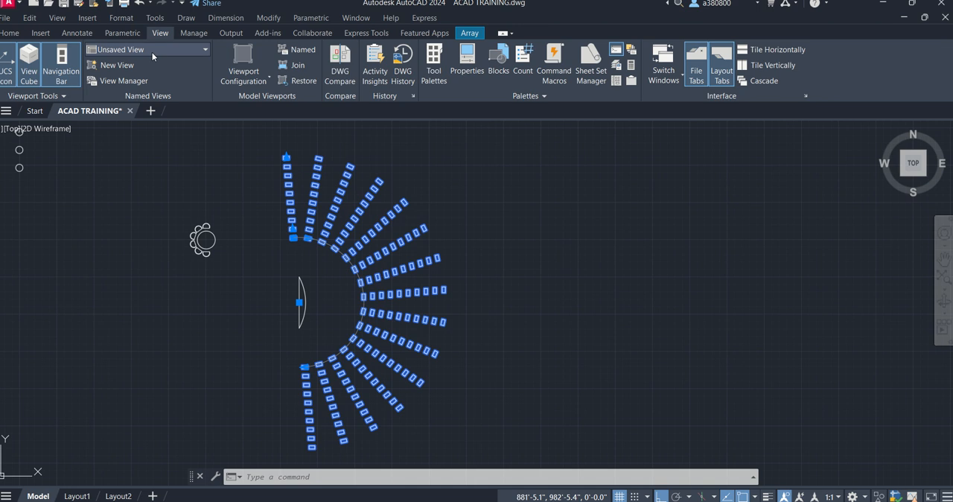
click(151, 50)
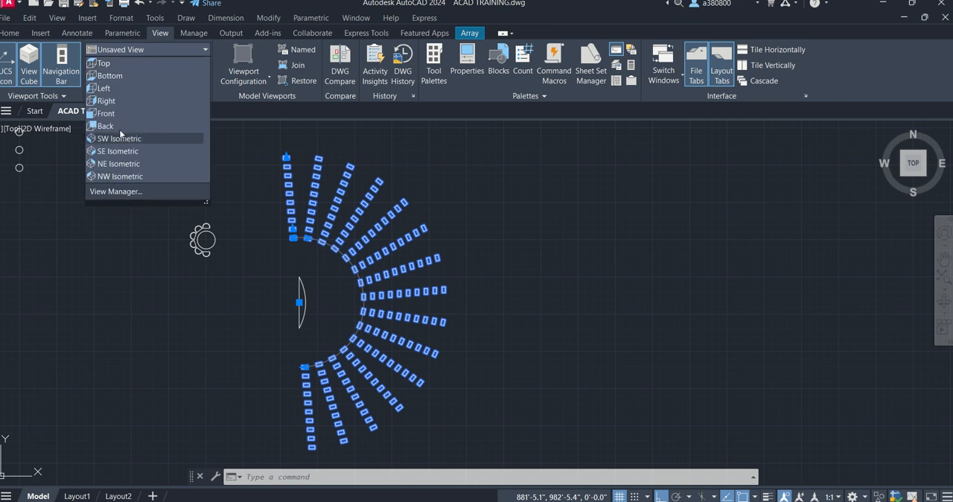
click(124, 138)
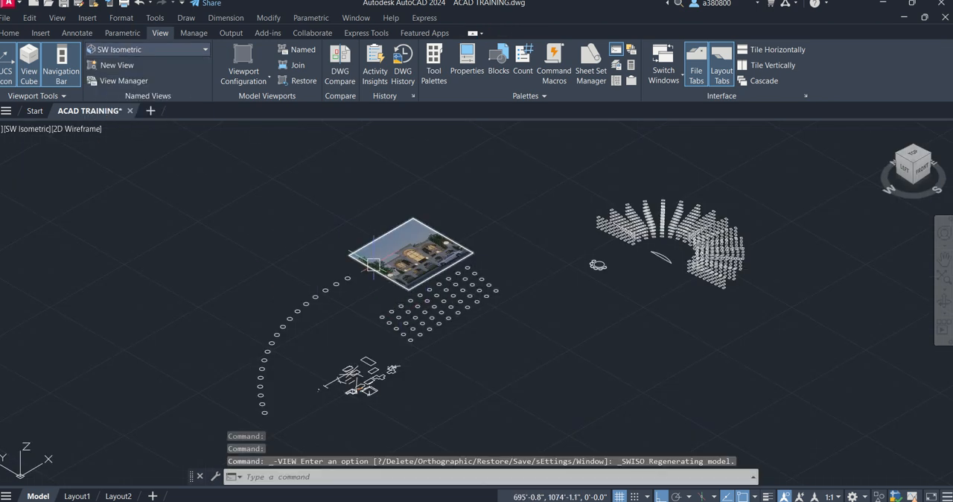
- Examine the stacked levels of the rectangle array around the curved table, overall and up close at its outer end
middle_drag(468, 288, 318, 289)
scroll(513, 261, up, 6)
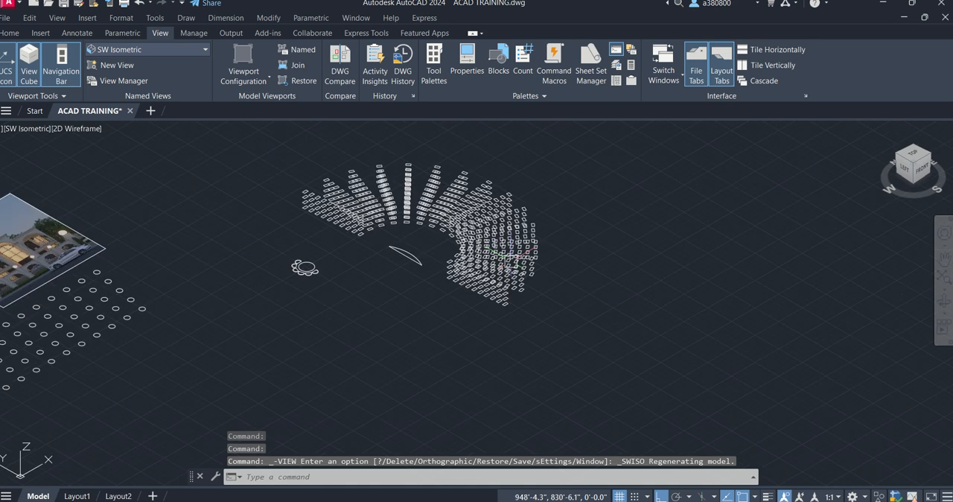
scroll(265, 303, down, 2)
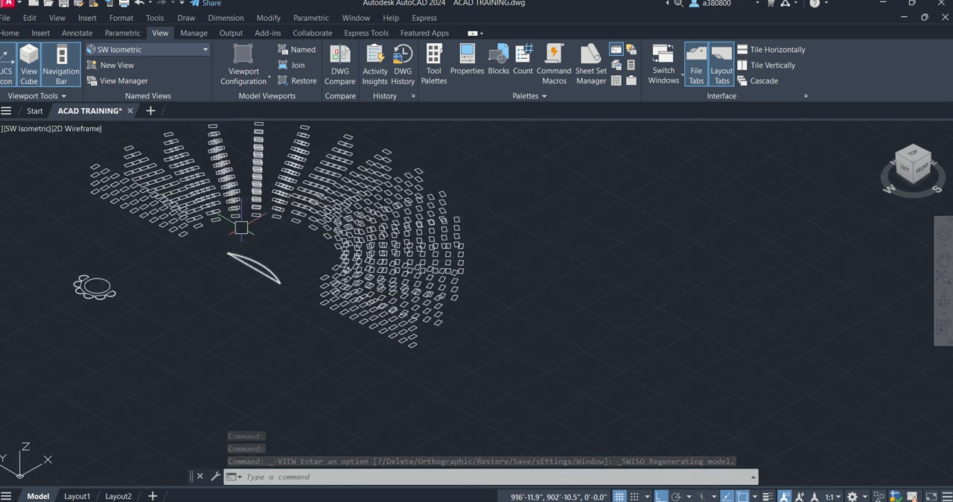
scroll(339, 330, down, 2)
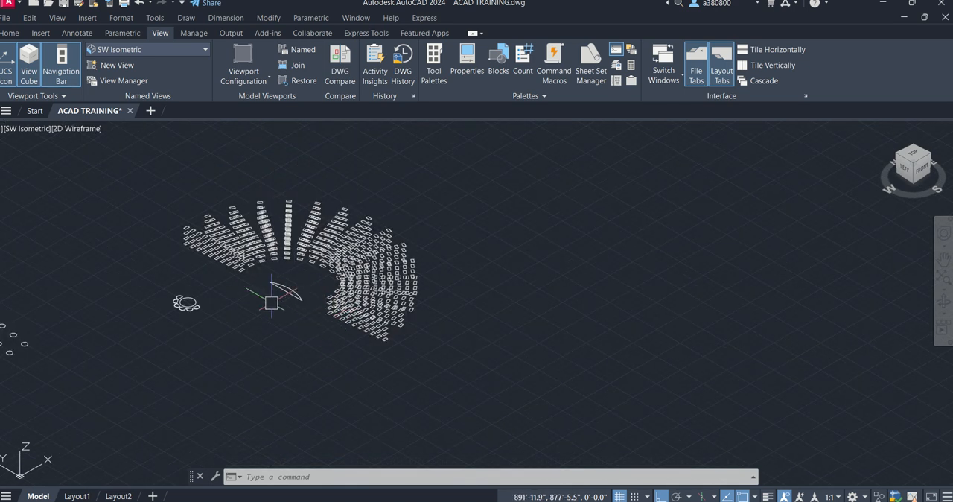
scroll(171, 251, up, 3)
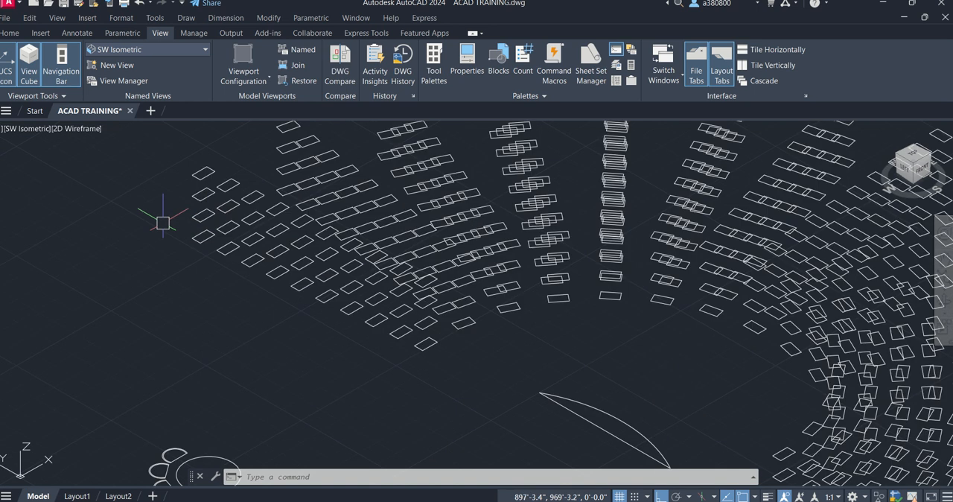
scroll(172, 230, up, 4)
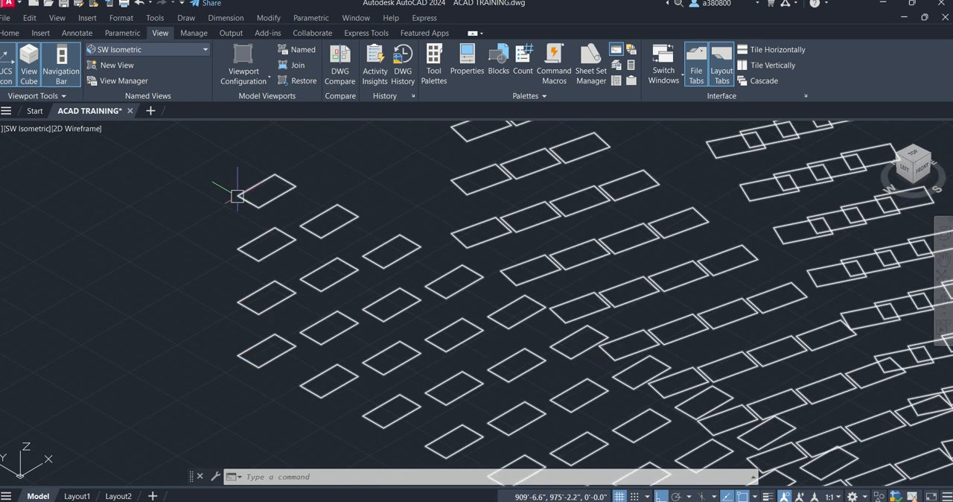
scroll(237, 196, down, 7)
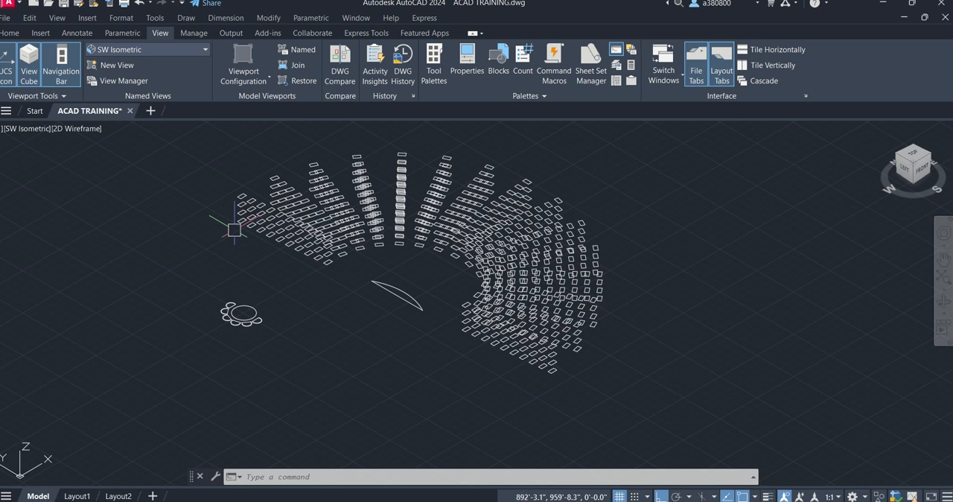
- Select the polar rectangle array and set its number of levels to 10
click(234, 229)
click(290, 195)
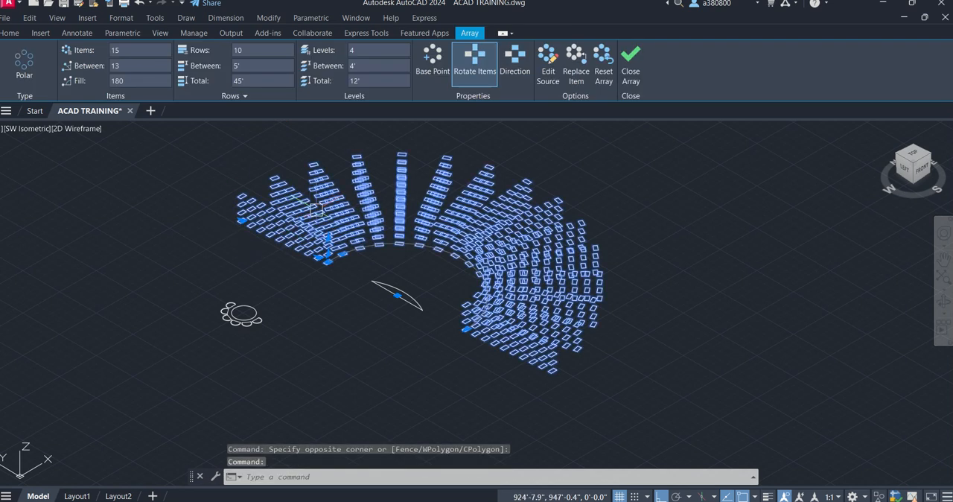
click(374, 48)
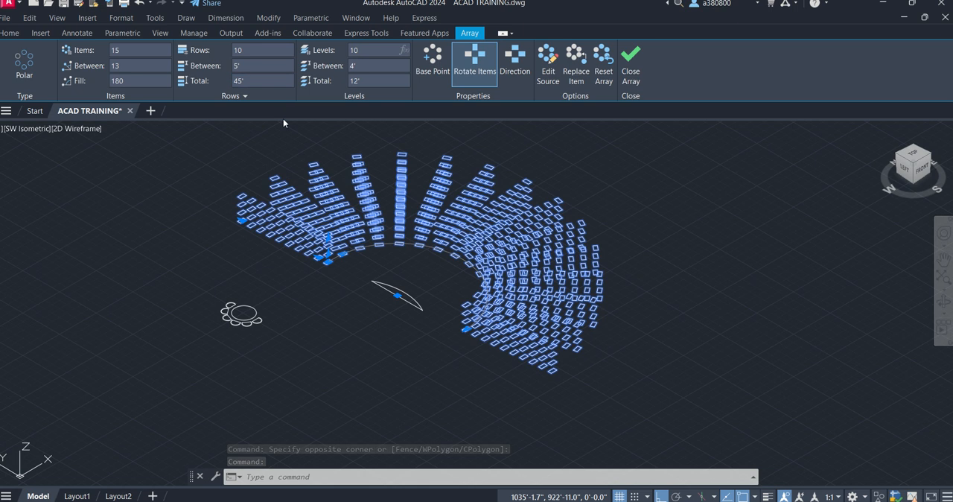
key(Return)
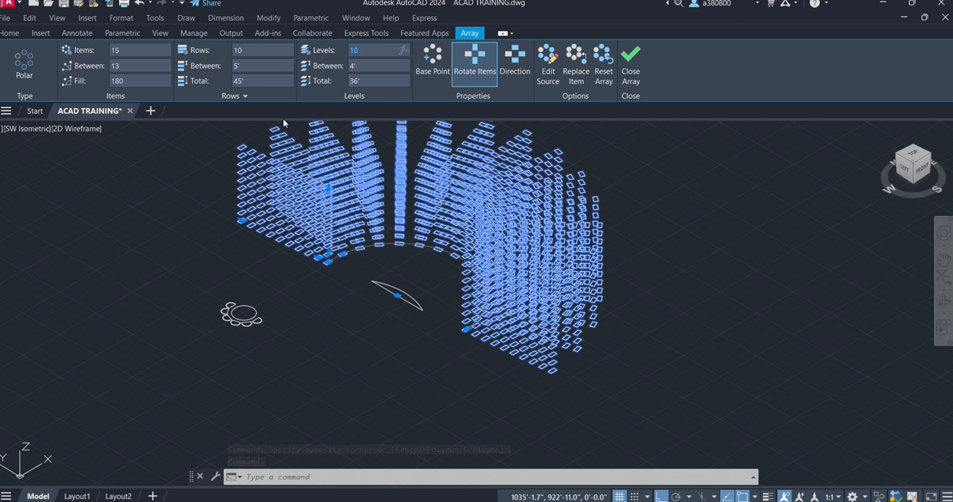
- Set the rectangle array to 2 levels spaced 10' apart and finish editing it
text(2)
key(Return)
click(351, 65)
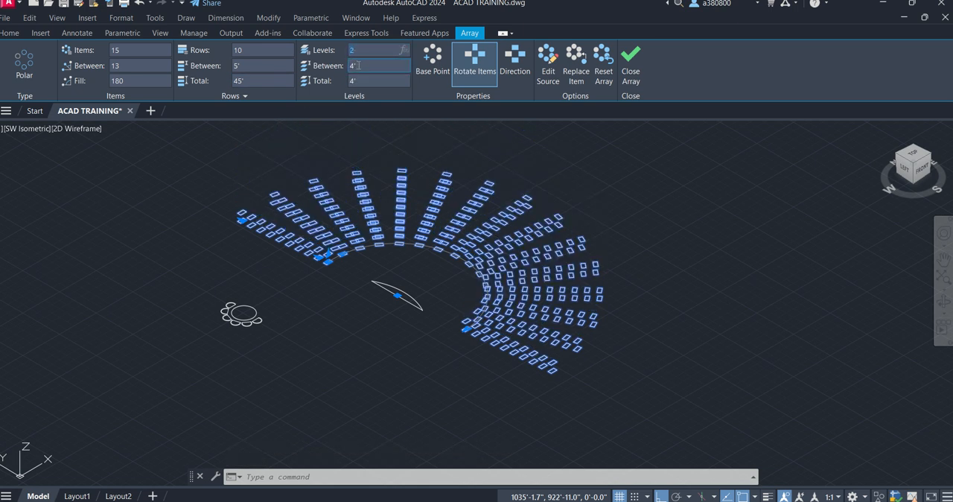
text(10)
key(Return)
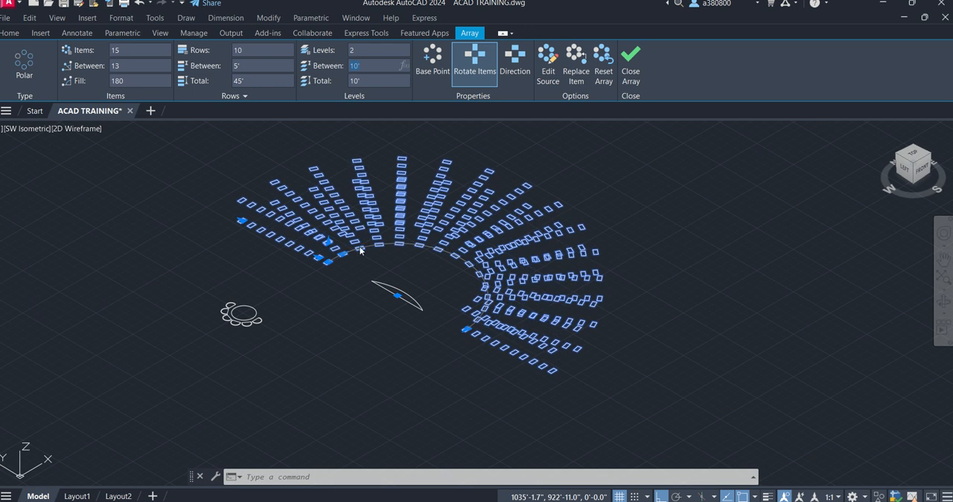
click(629, 67)
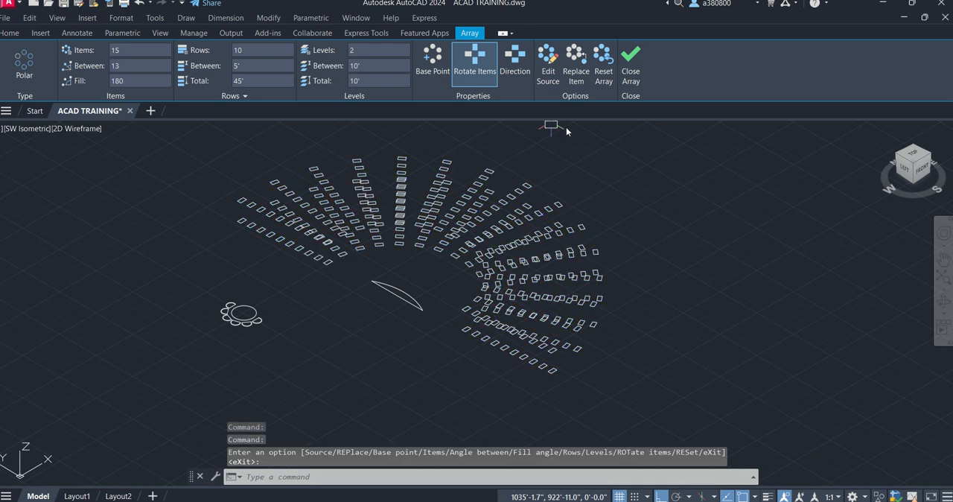
key(Escape)
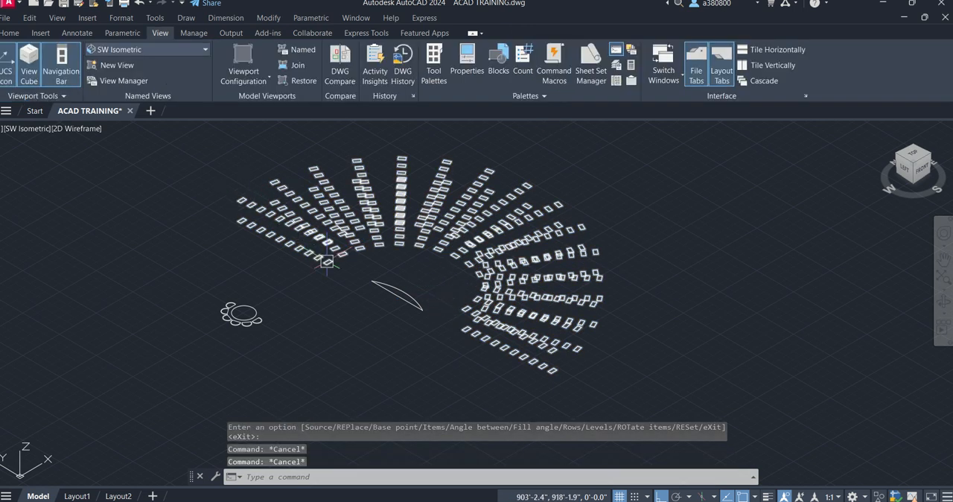
- Return the drawing to the Top view
scroll(278, 217, down, 4)
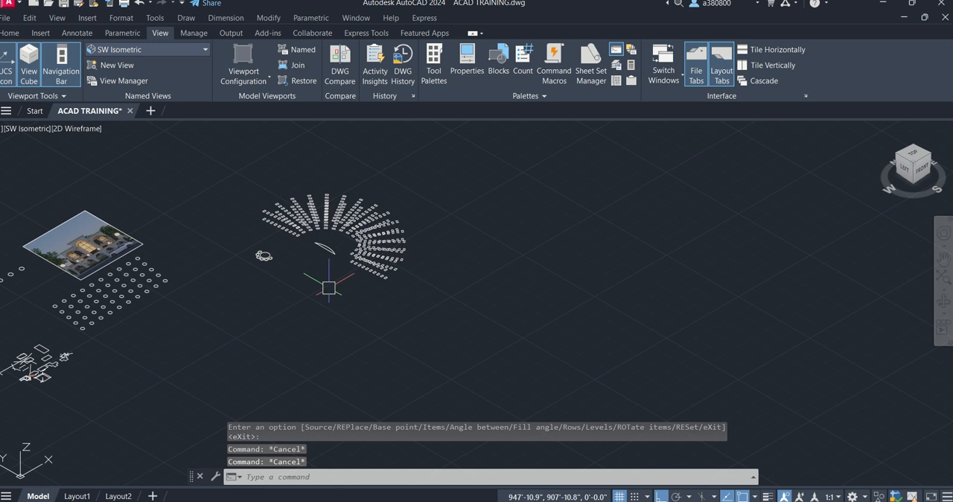
click(159, 48)
click(157, 59)
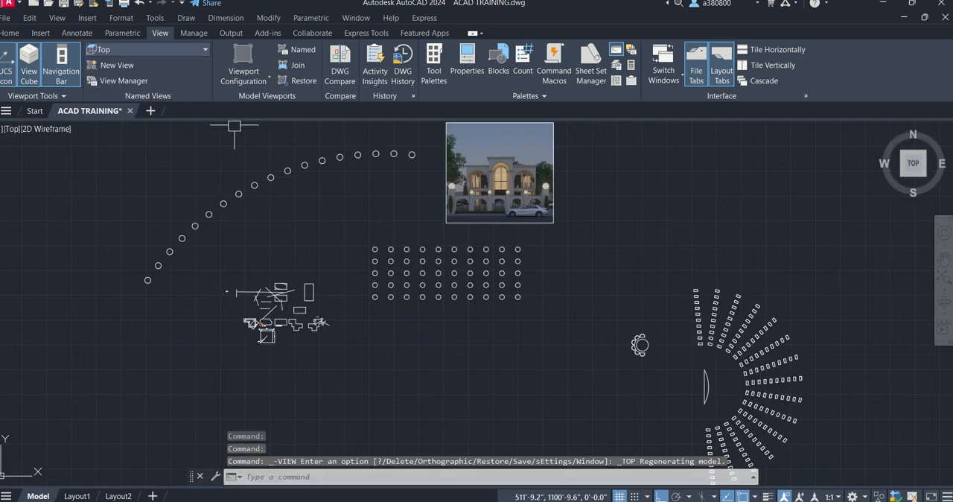
scroll(171, 216, down, 4)
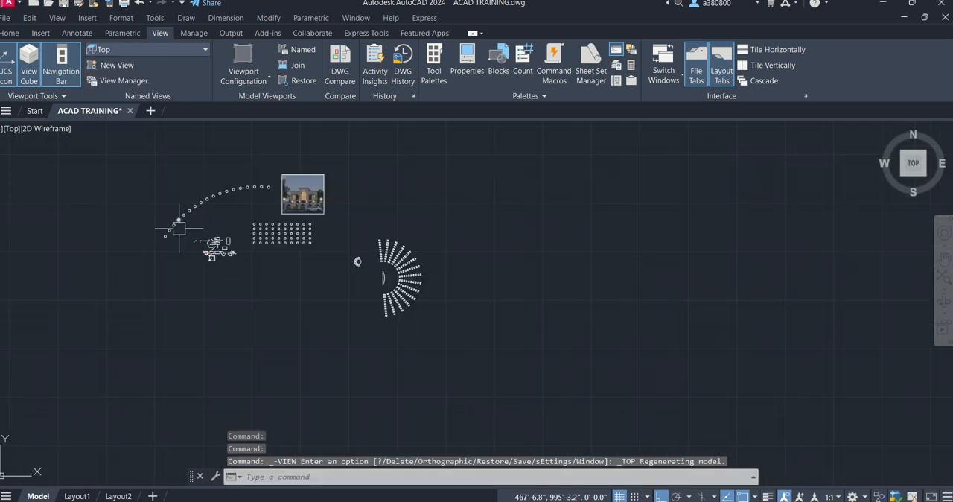
click(13, 34)
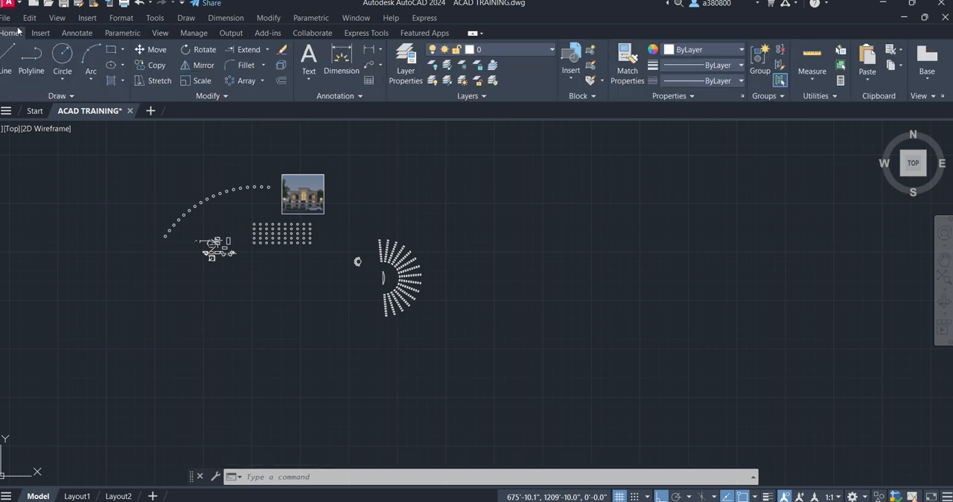
click(163, 34)
click(170, 48)
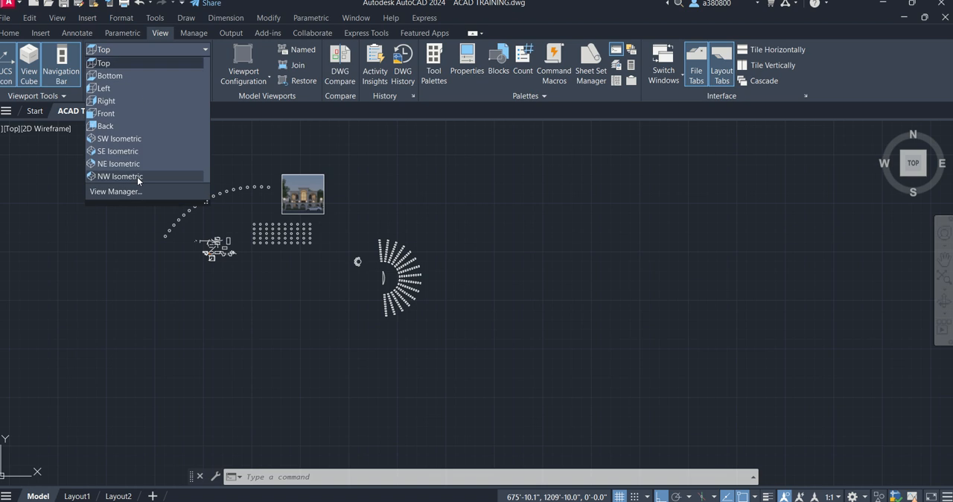
click(15, 35)
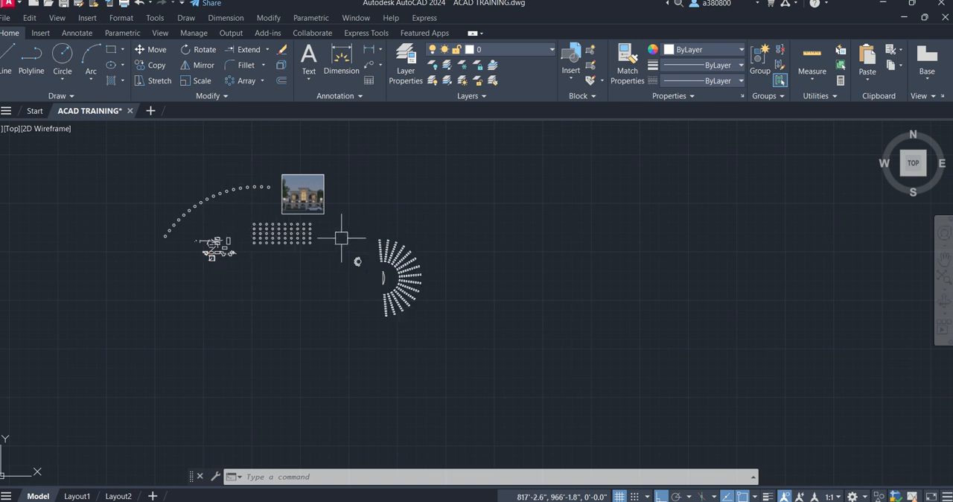
scroll(344, 210, up, 4)
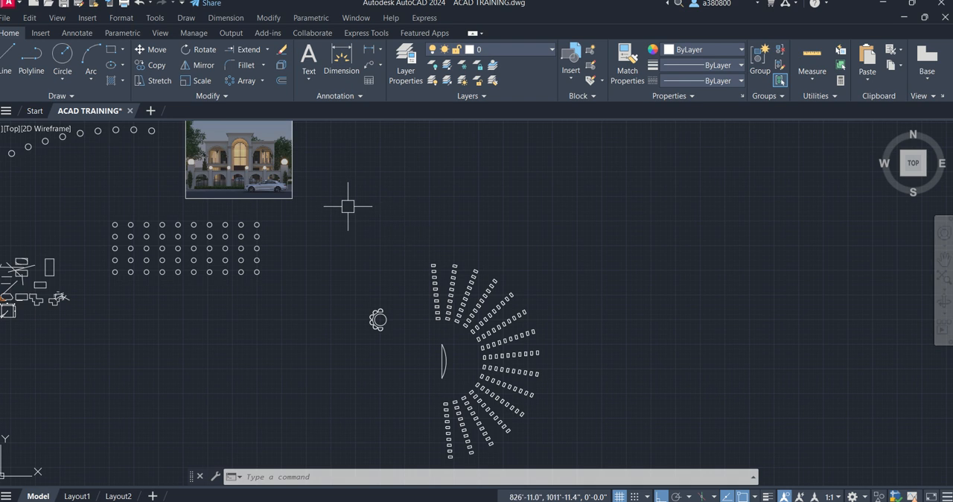
scroll(348, 206, down, 2)
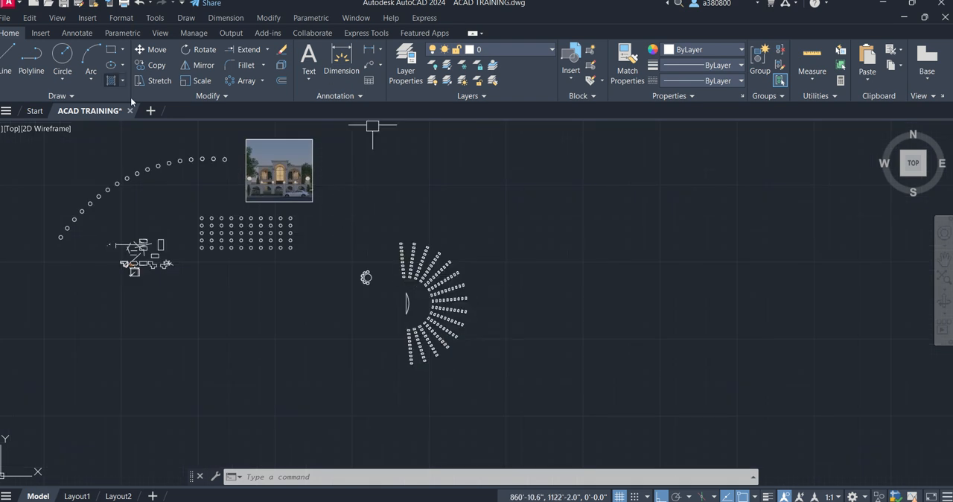
- With Ortho off, draw a wavy seven-point control-vertex spline in the empty area east of the polar seating array
middle_drag(346, 229, 256, 230)
middle_drag(413, 255, 355, 238)
scroll(365, 231, up, 2)
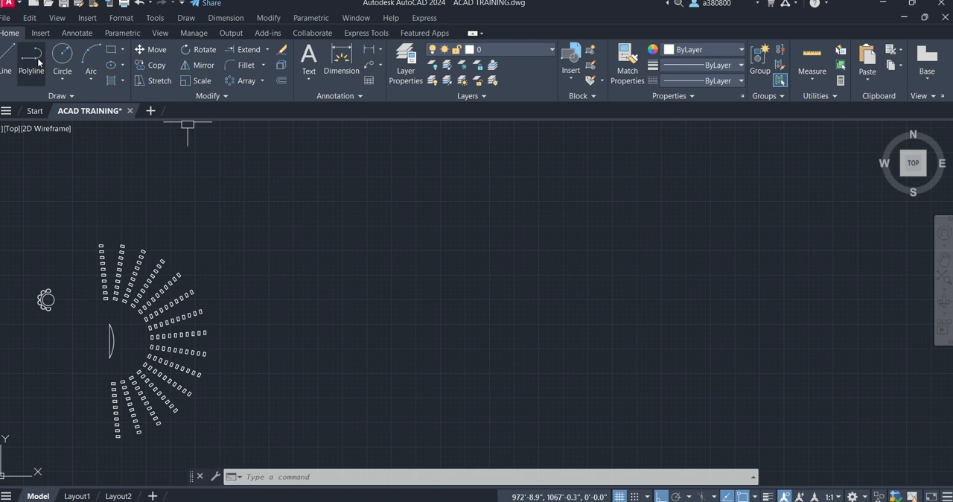
click(46, 95)
click(10, 112)
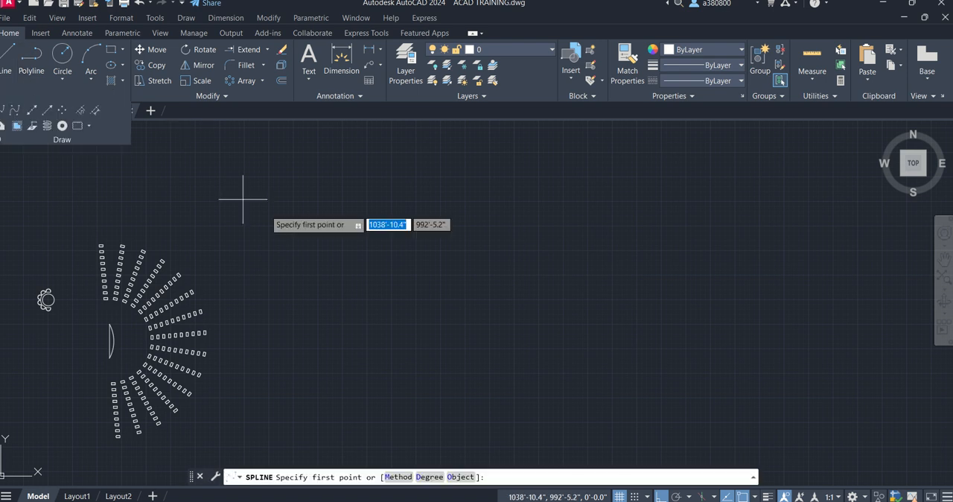
click(317, 262)
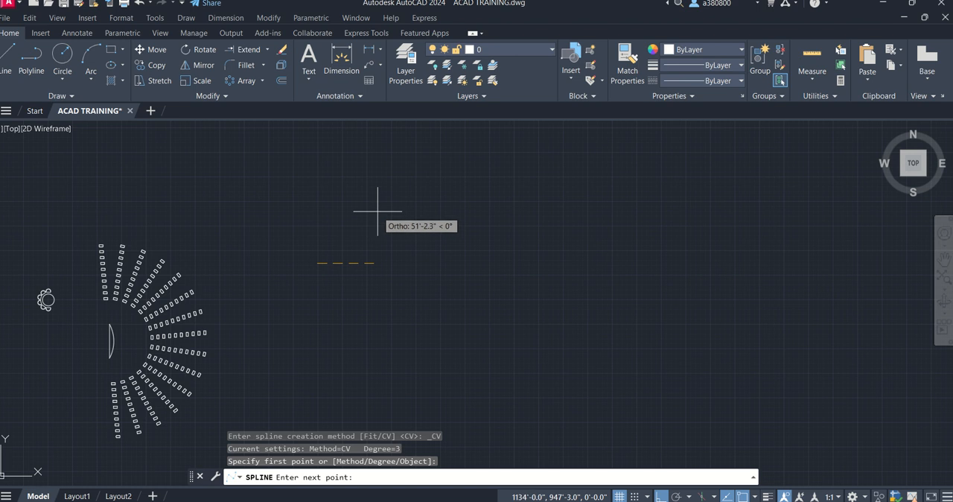
key(F8)
click(379, 217)
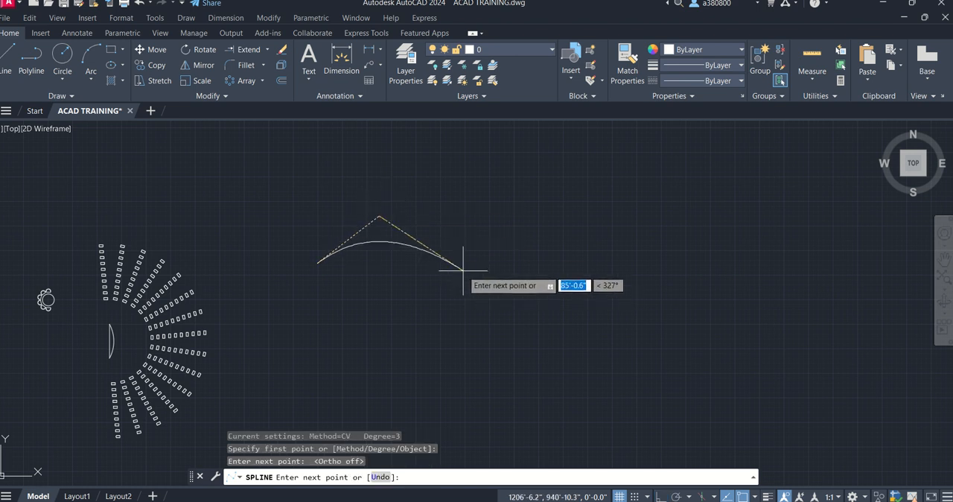
click(463, 270)
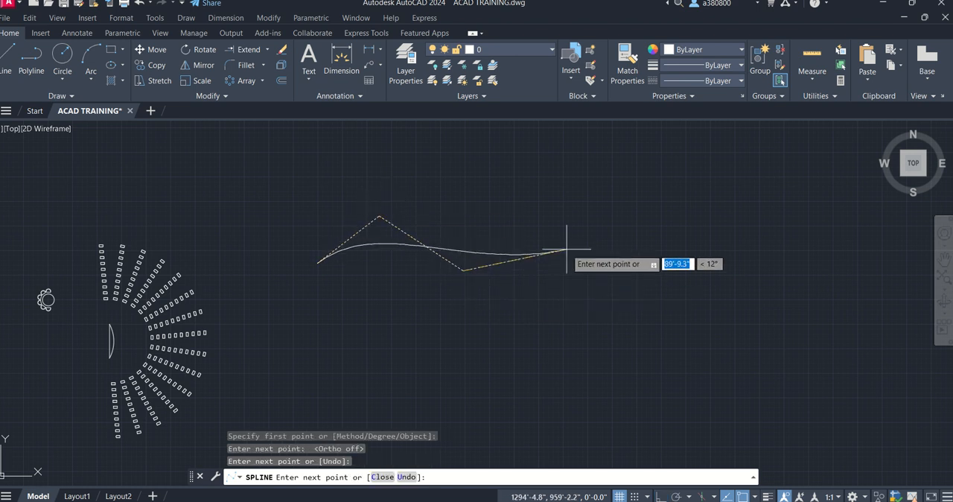
click(532, 305)
click(563, 221)
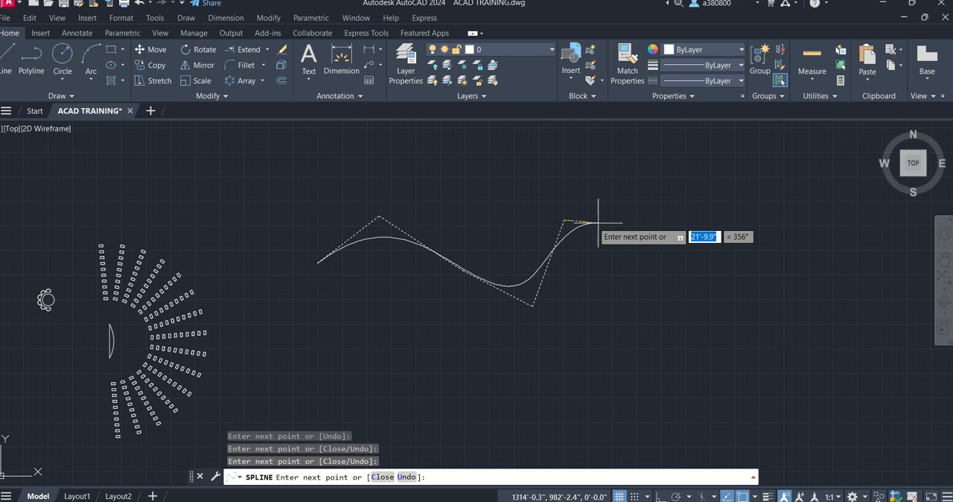
click(653, 240)
click(665, 336)
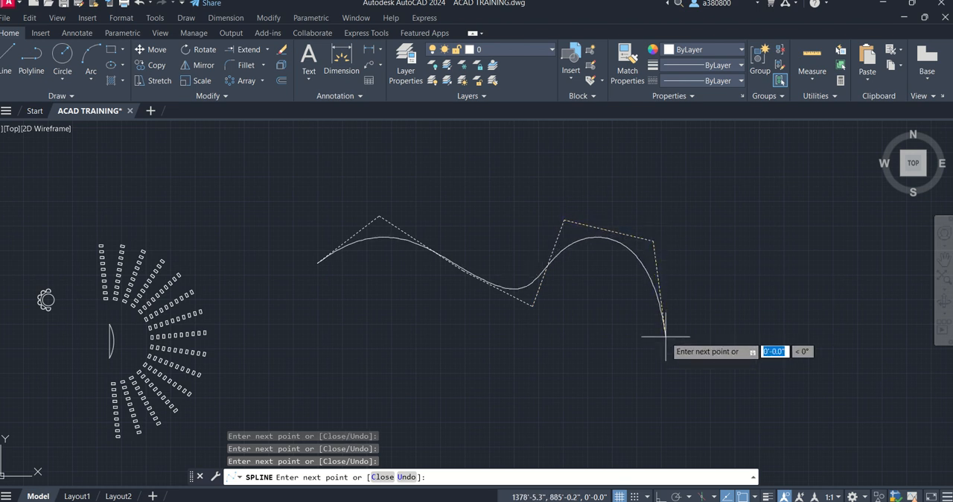
right_click(666, 341)
click(688, 341)
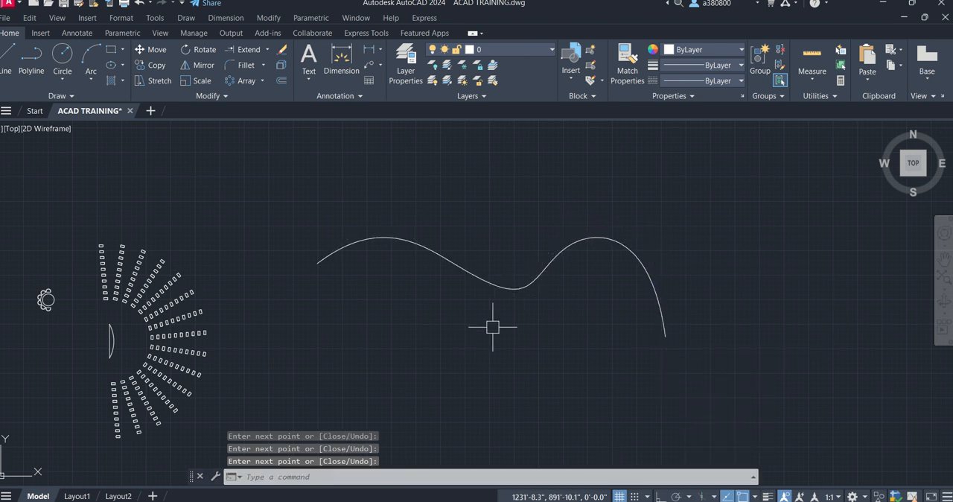
middle_drag(398, 306, 327, 277)
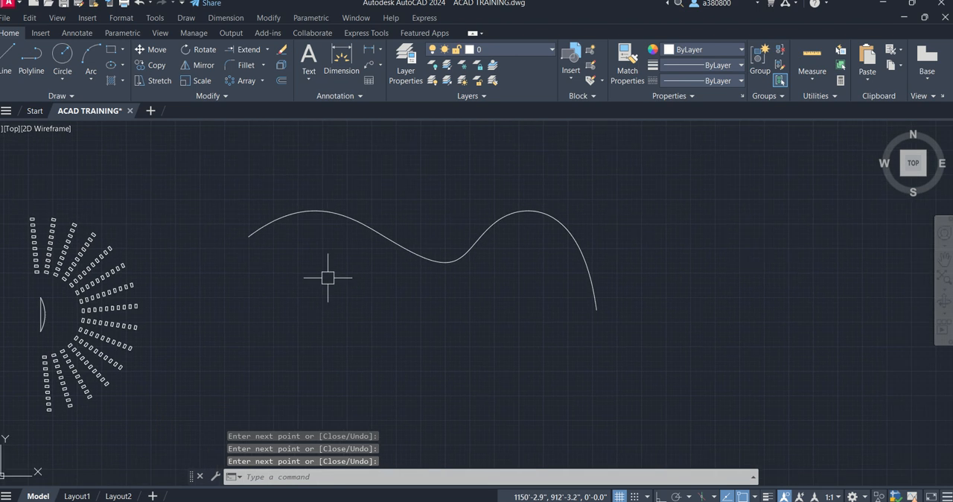
click(62, 55)
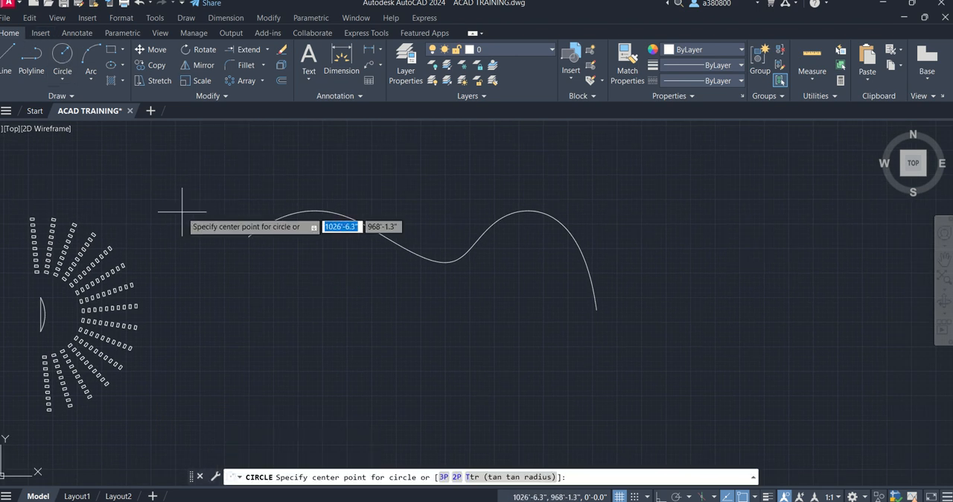
click(215, 195)
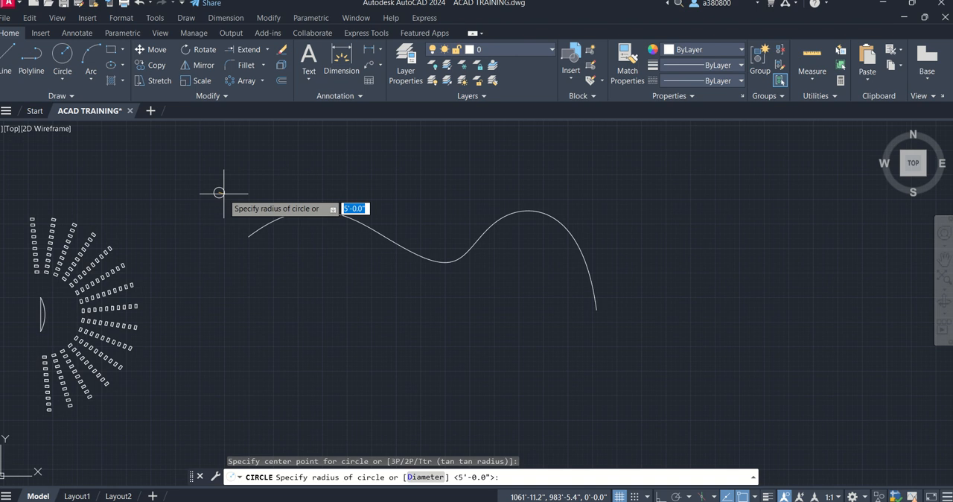
key(Escape)
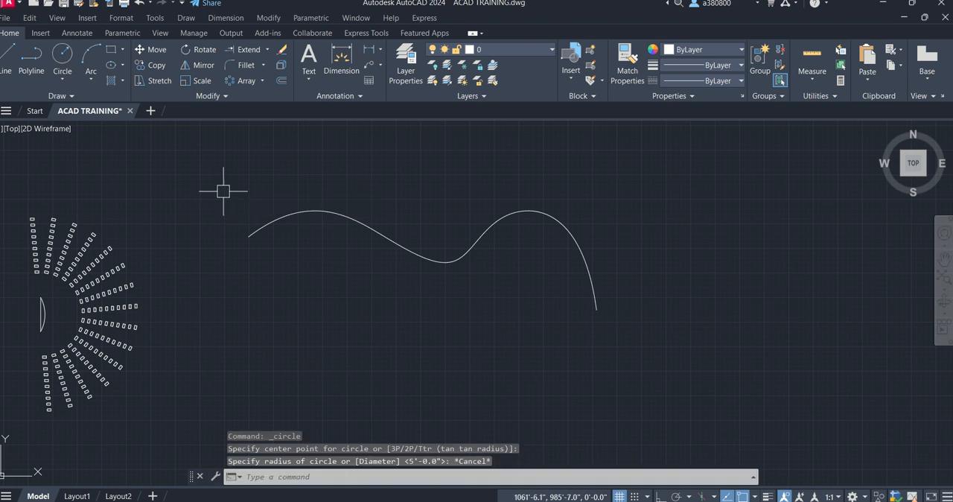
- Draw a small upright rectangle just above the spline's west end
click(112, 49)
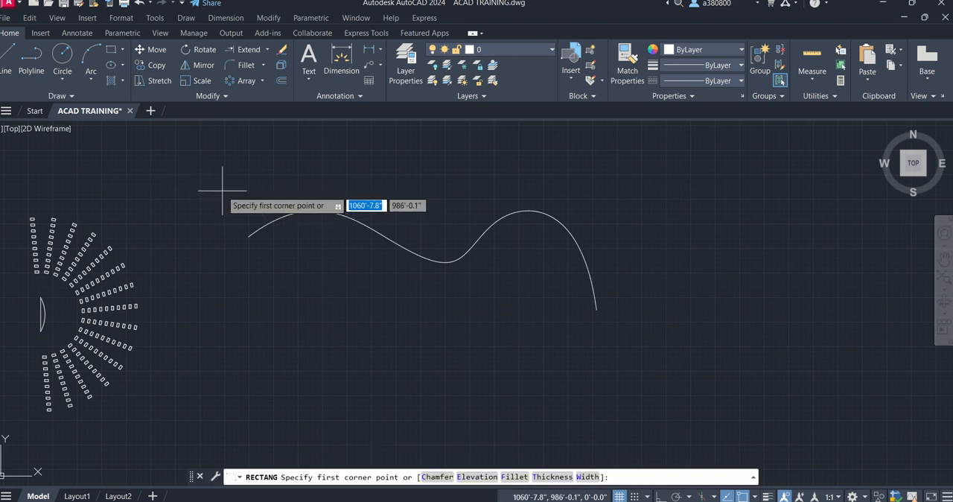
click(221, 189)
click(227, 211)
key(Escape)
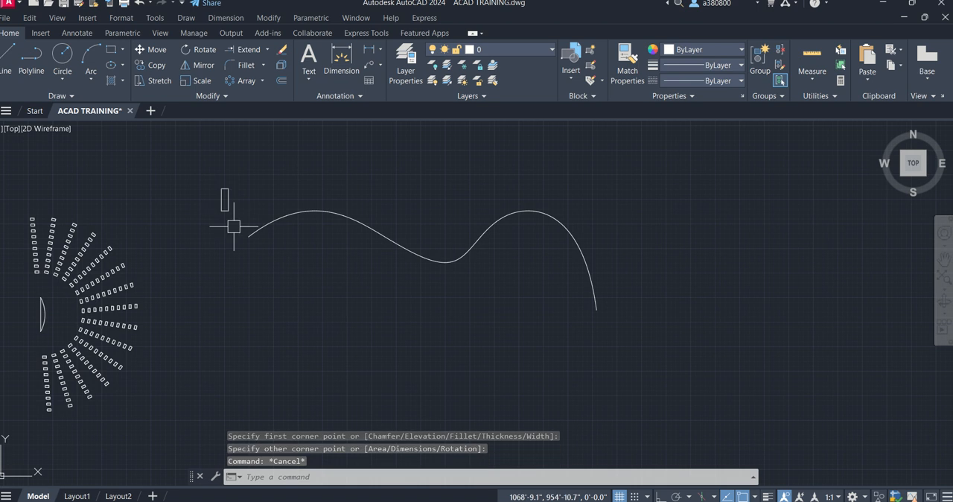
scroll(224, 222, up, 3)
scroll(191, 270, down, 2)
middle_drag(158, 265, 103, 256)
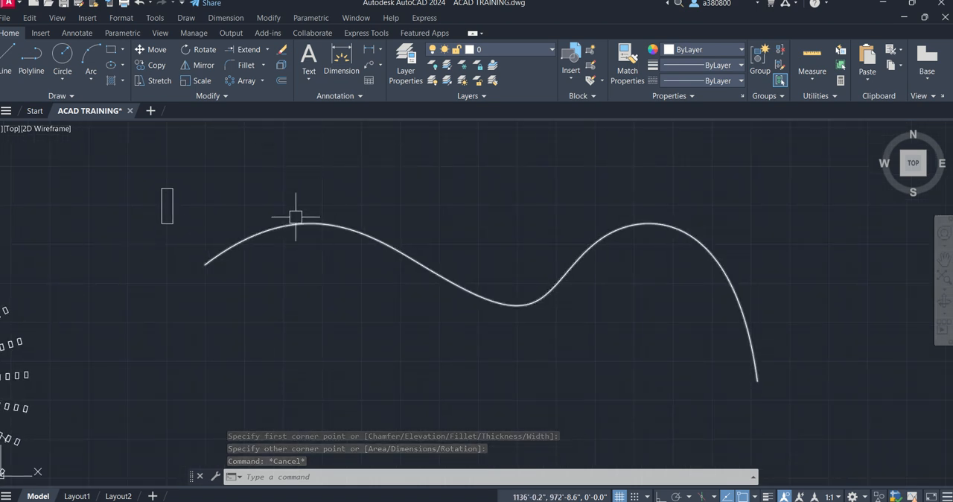
click(262, 81)
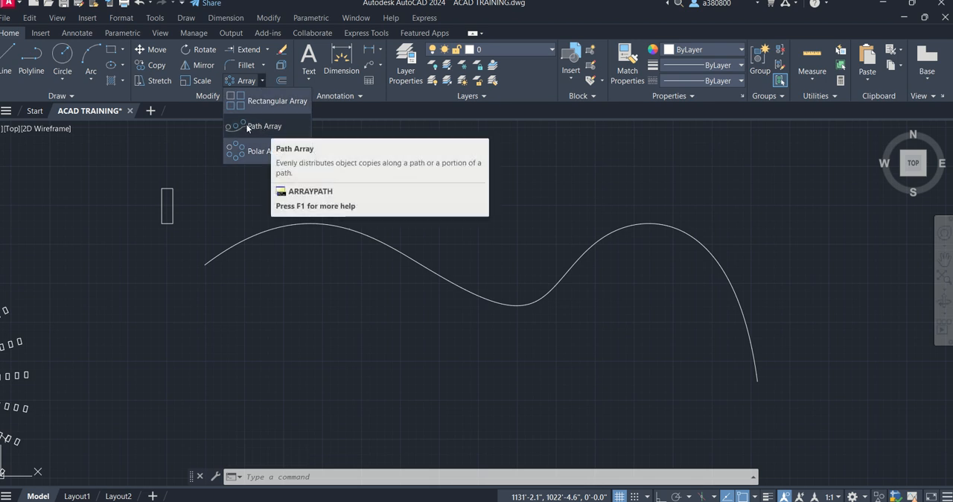
key(Escape)
key(Escape)
key(Escape)
- Move the small rectangle by its centre onto the spline's west endpoint
click(168, 196)
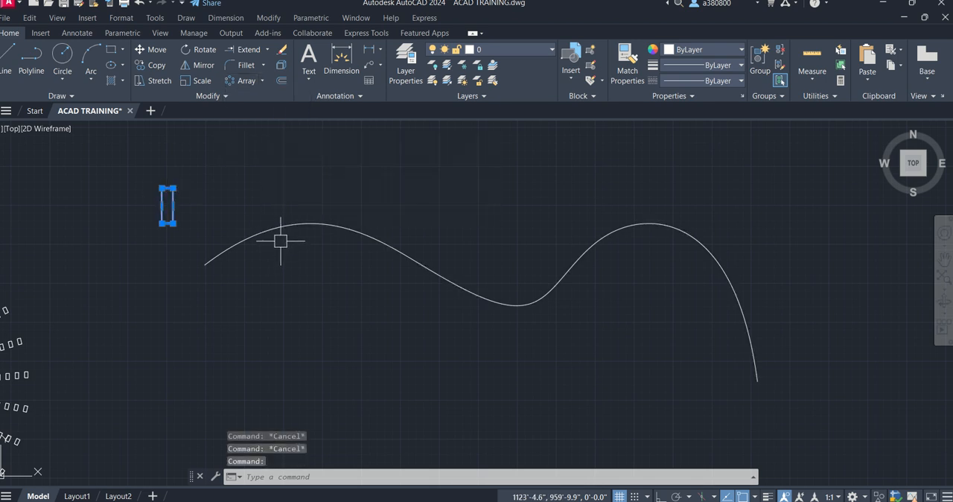
text(m)
key(Return)
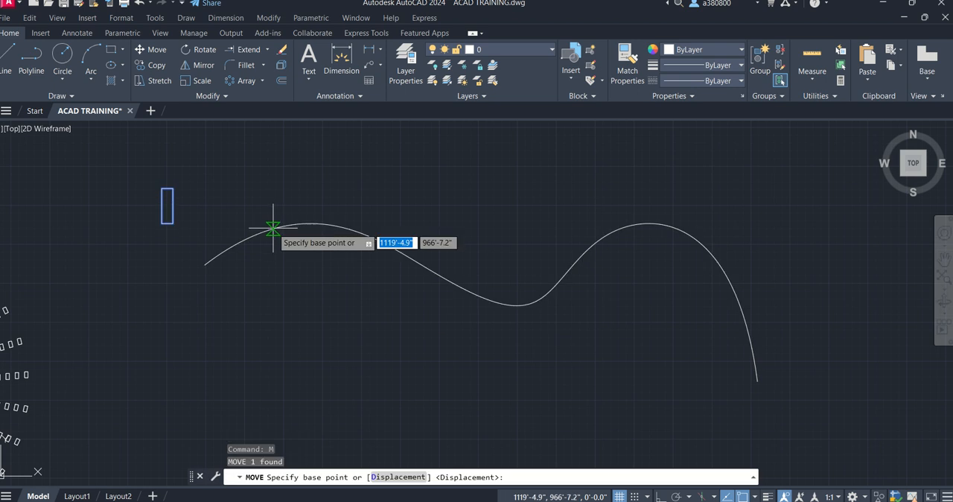
click(166, 205)
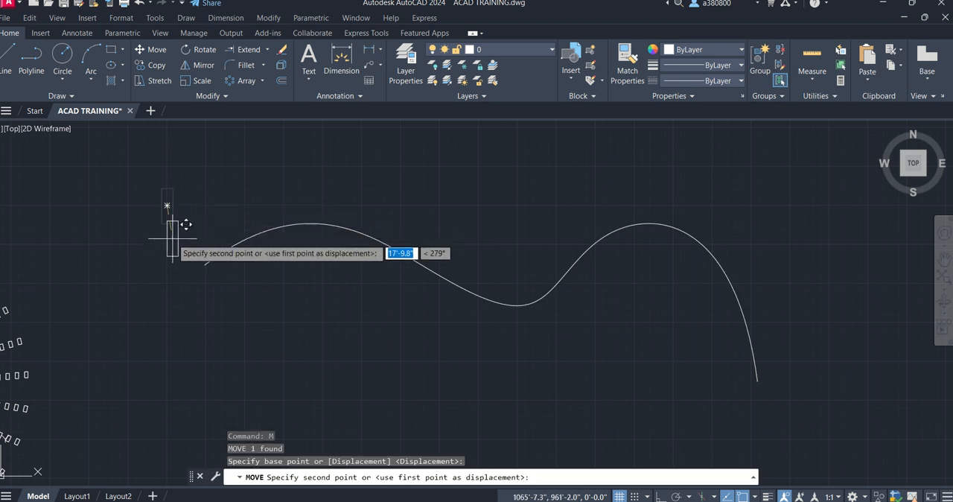
click(204, 263)
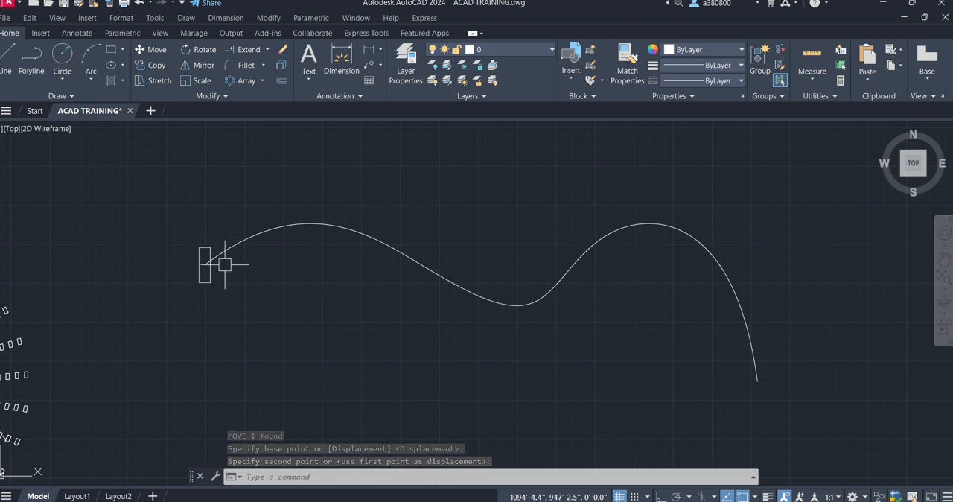
- Create a path array of the small rectangle using the spline as the path curve
click(265, 80)
click(239, 126)
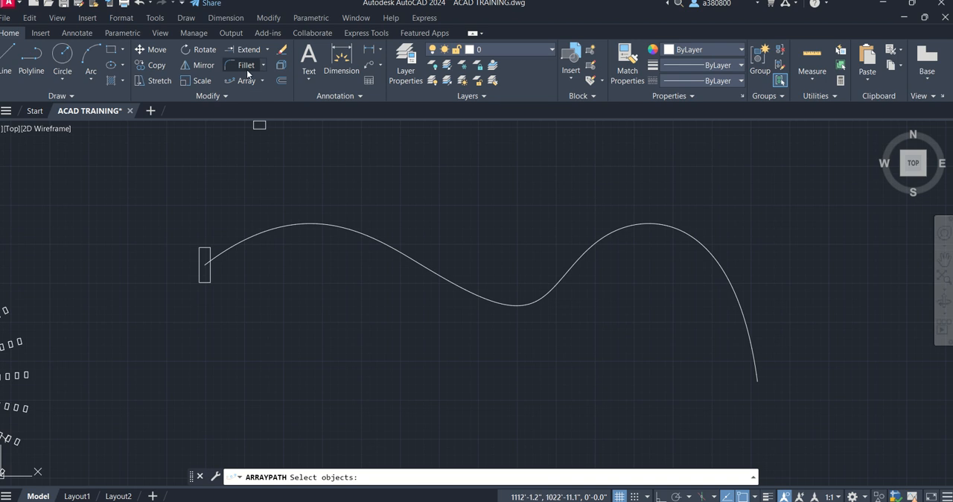
click(199, 252)
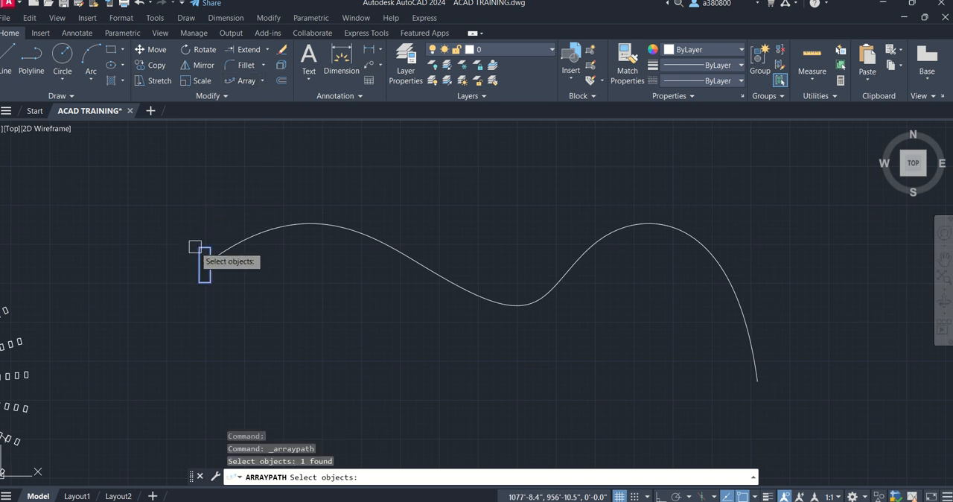
key(Return)
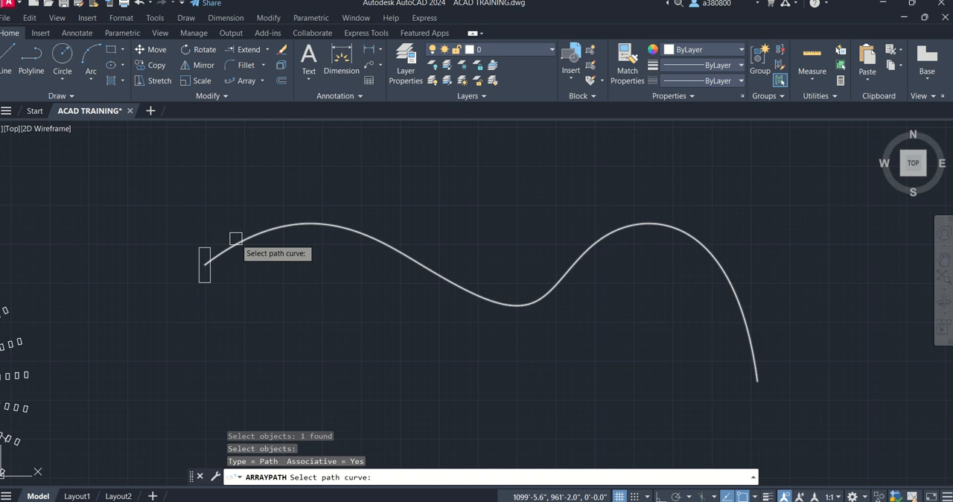
click(235, 239)
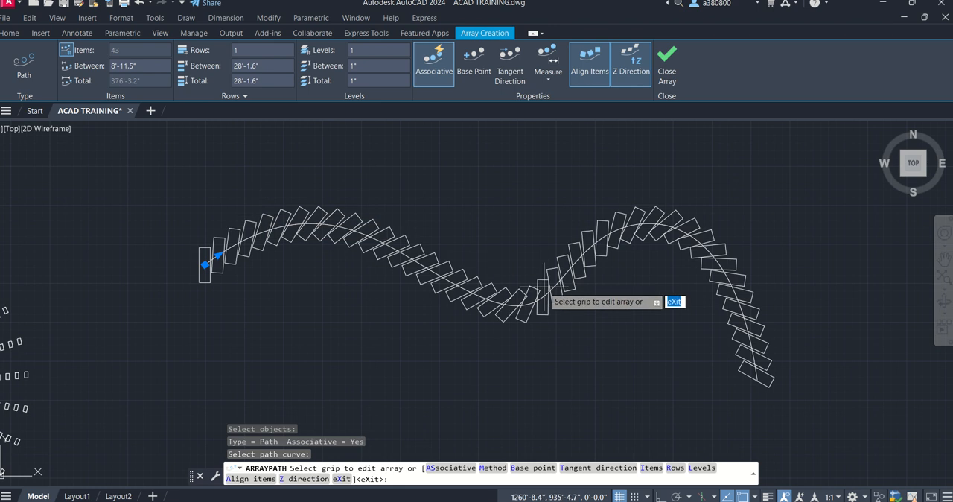
- Compare the path array with Align Items on and off, and leave Align Items off
click(586, 66)
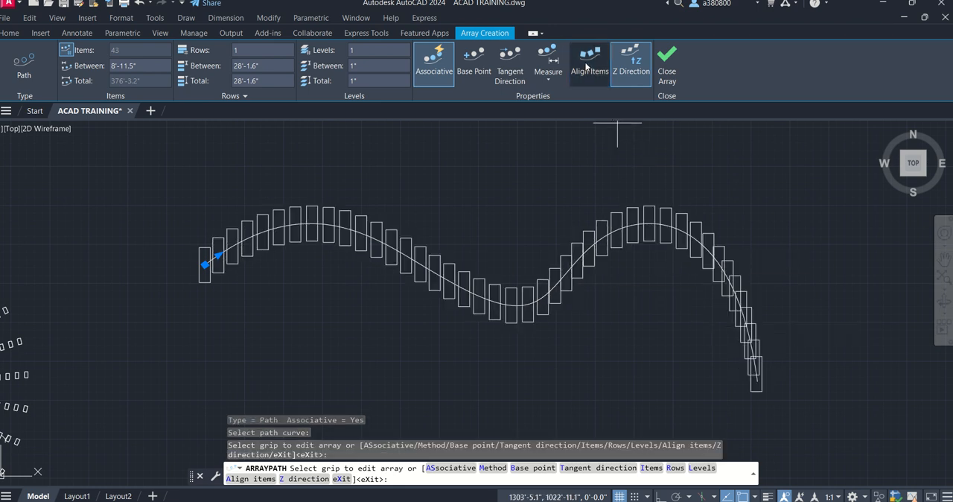
click(586, 66)
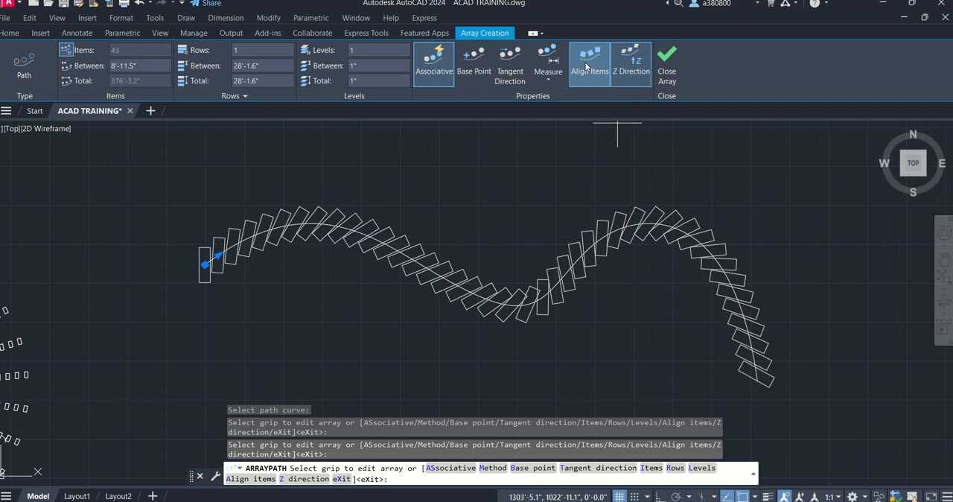
click(586, 66)
click(586, 65)
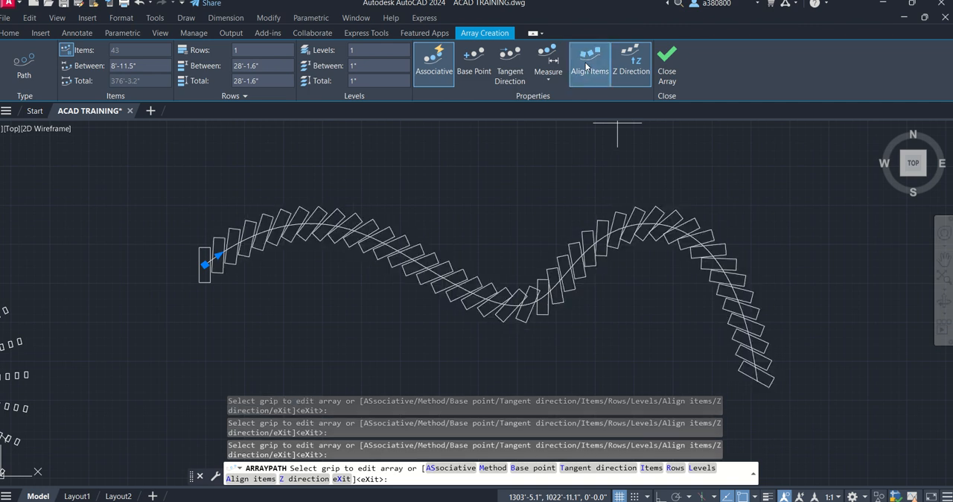
click(631, 76)
click(595, 75)
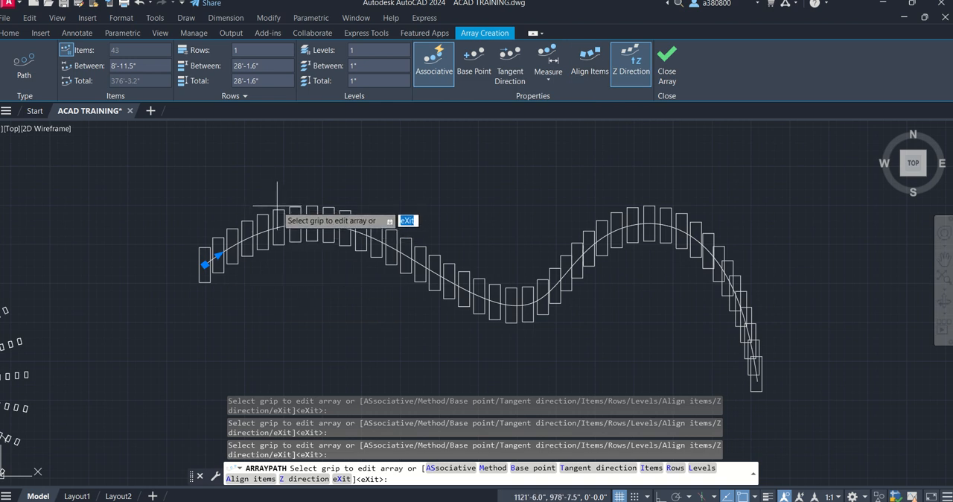
click(544, 83)
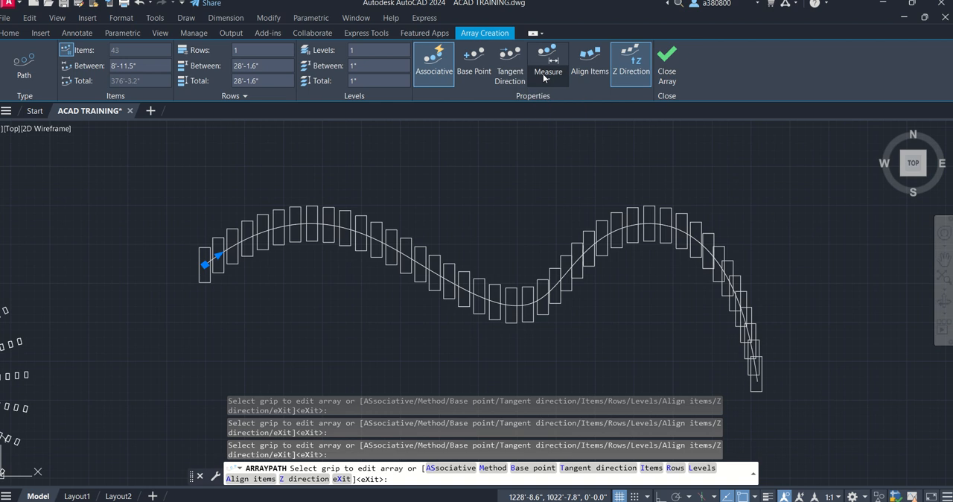
click(512, 68)
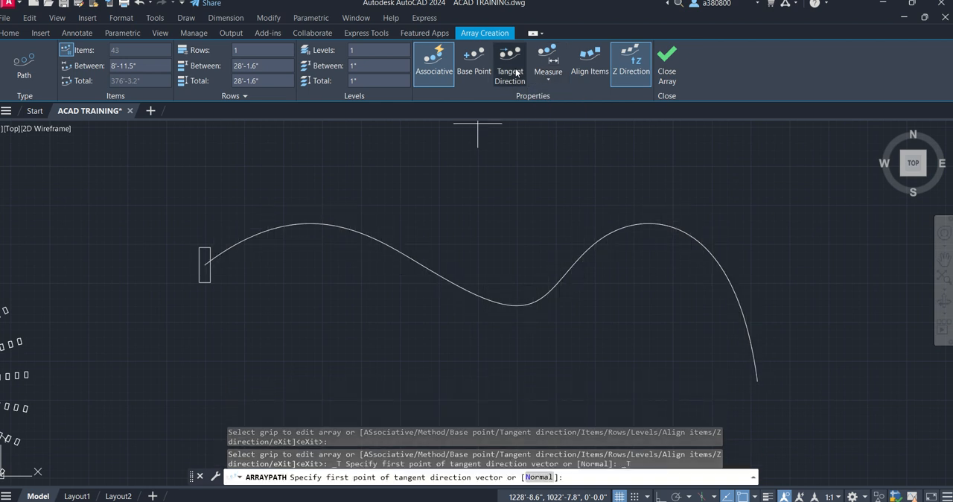
click(514, 72)
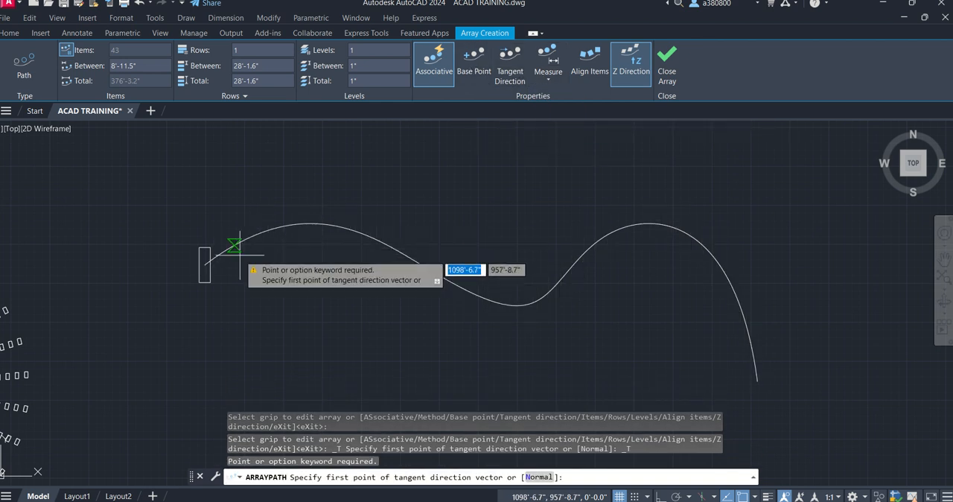
key(Escape)
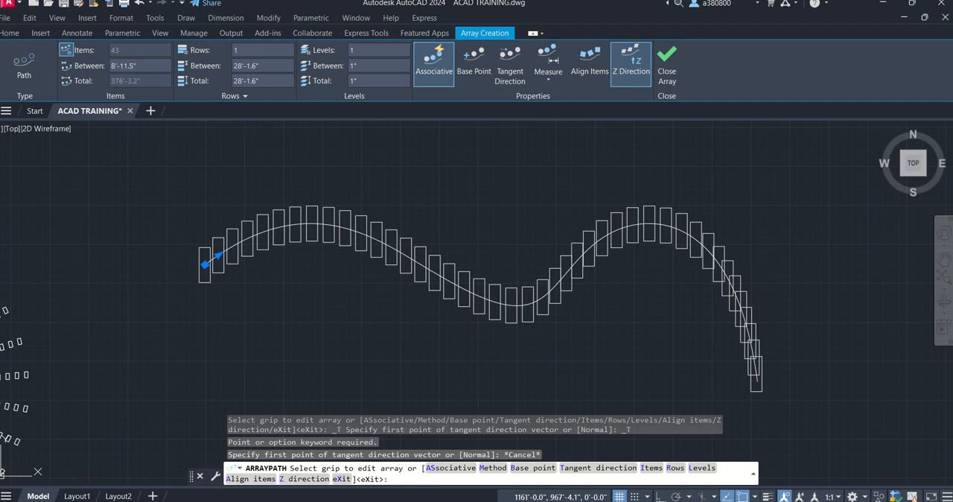
- Finish the path array along the spline and leave nothing selected
key(Escape)
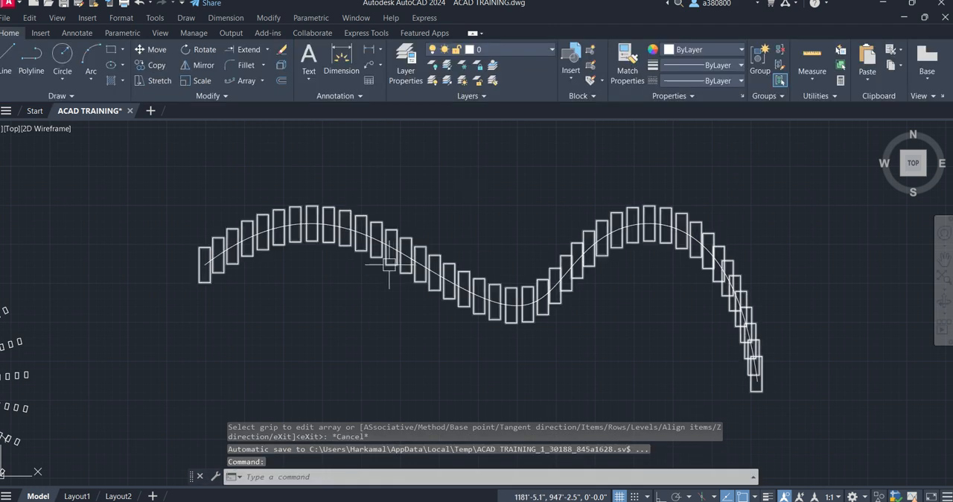
click(376, 221)
key(Escape)
key(Escape)
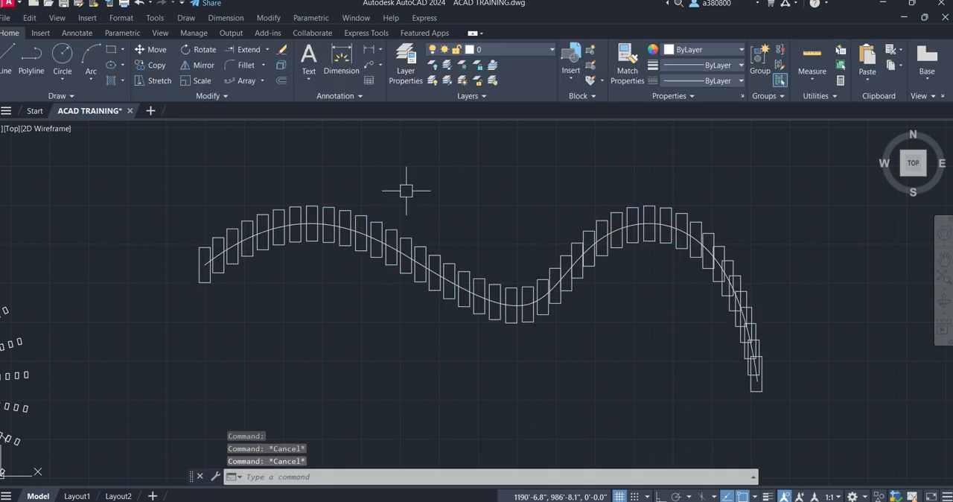
- Set the path array's base point to the midpoint of the first rectangle's upper edge
click(331, 210)
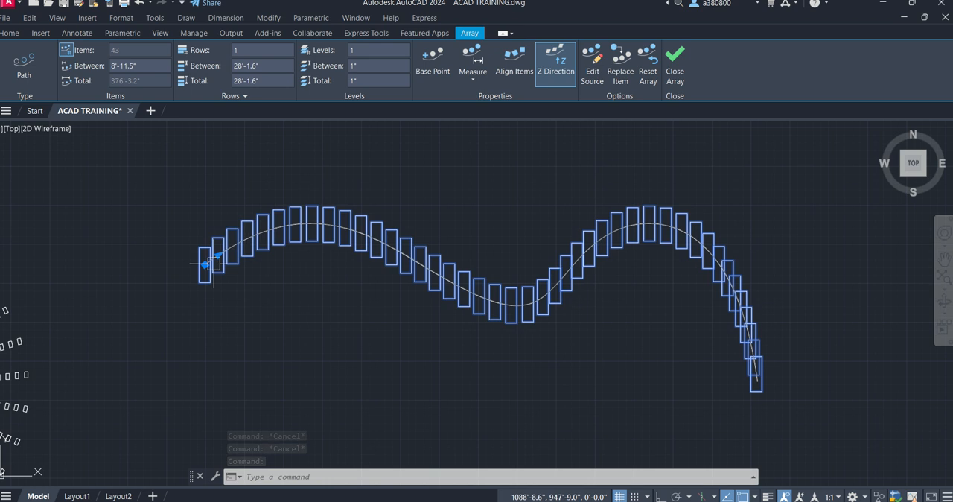
mouse_move(204, 265)
scroll(188, 267, up, 2)
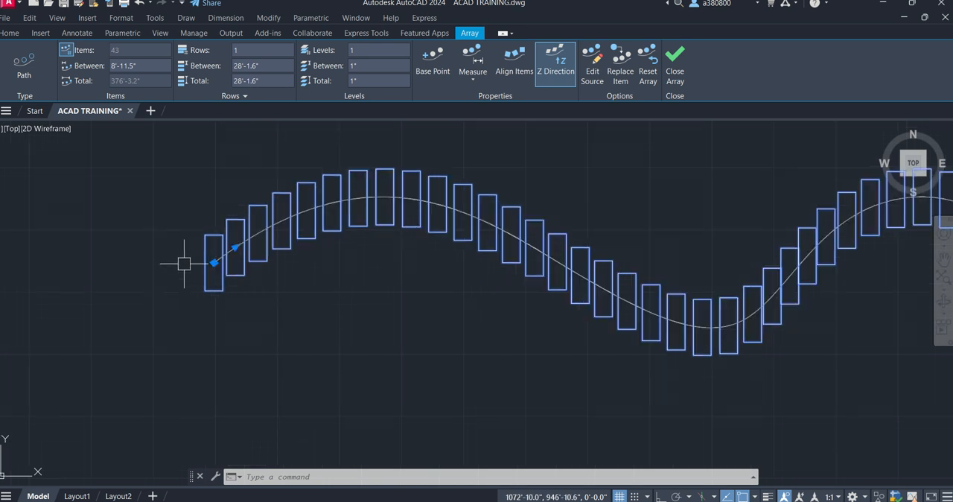
scroll(180, 262, down, 2)
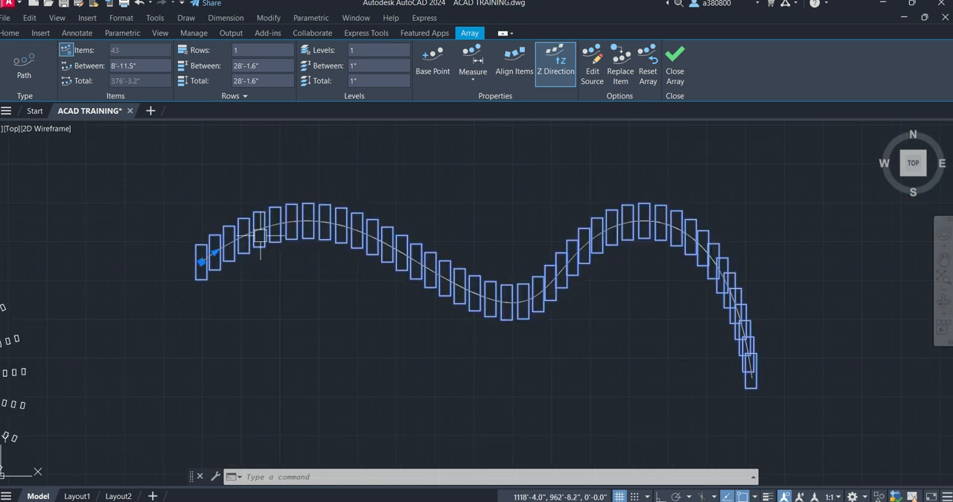
click(432, 60)
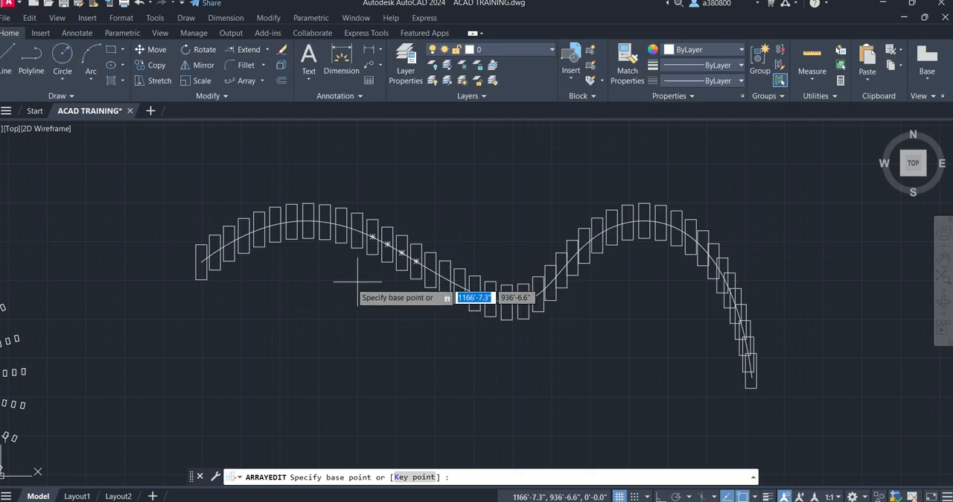
scroll(198, 292, up, 2)
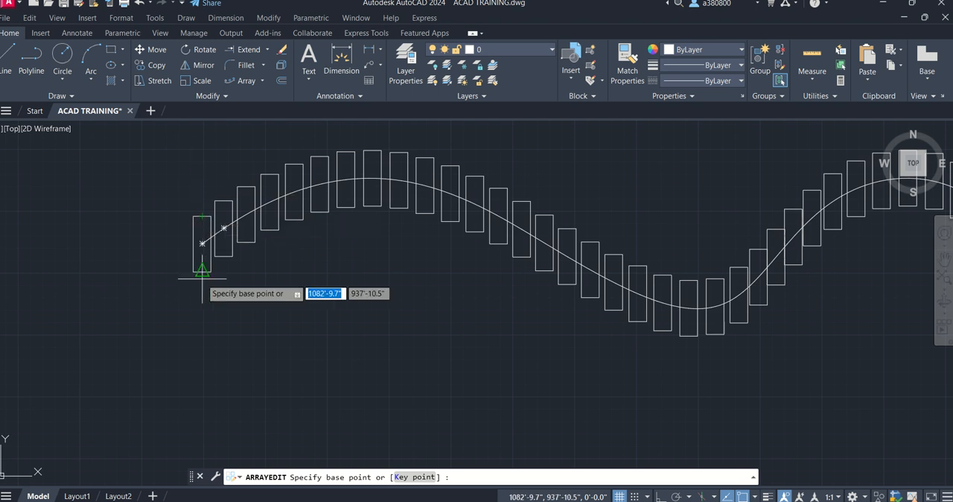
click(201, 216)
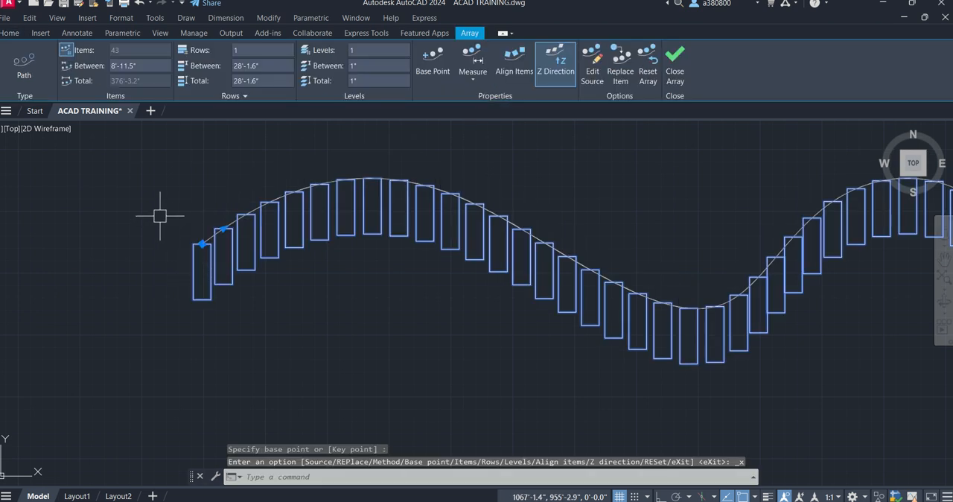
- Turn on Align Items for the path array and deselect it
click(506, 59)
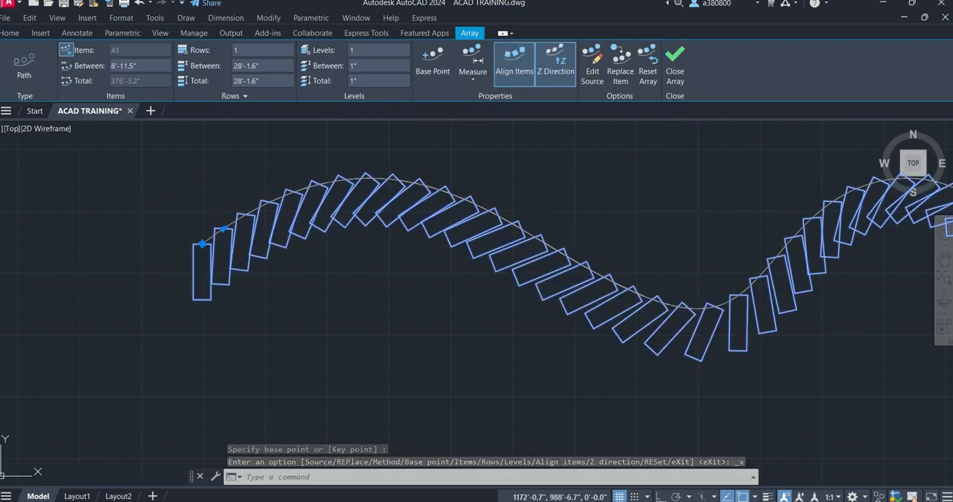
scroll(215, 296, down, 4)
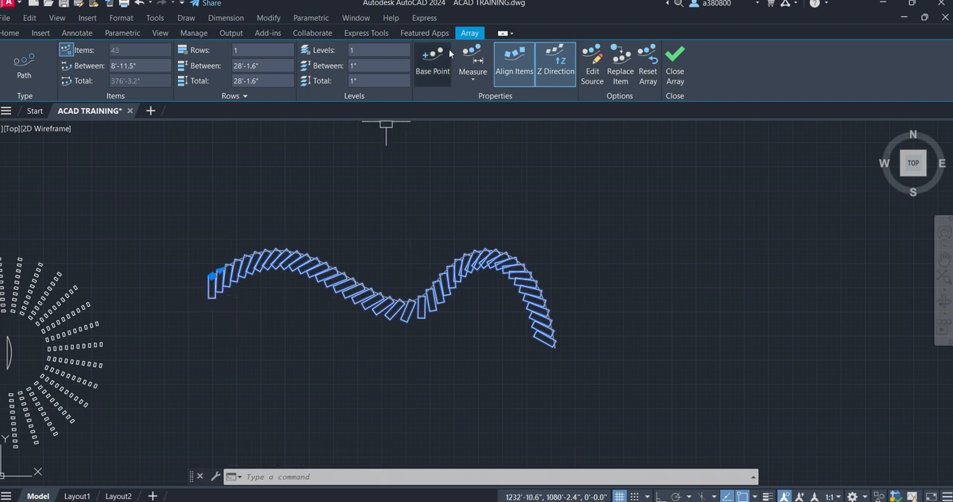
key(Escape)
key(Escape)
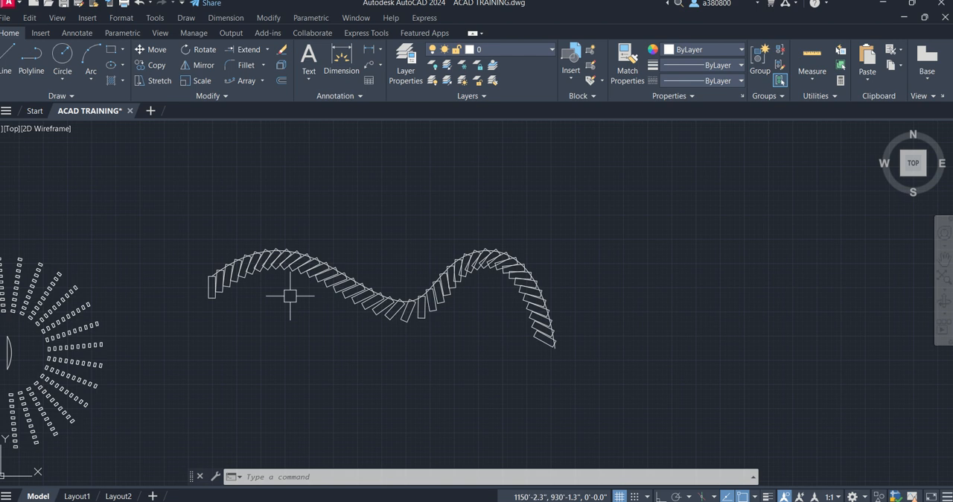
- Undo the Align Items and base point changes on the path array
key(ctrl+z)
key(ctrl+z)
key(ctrl+z)
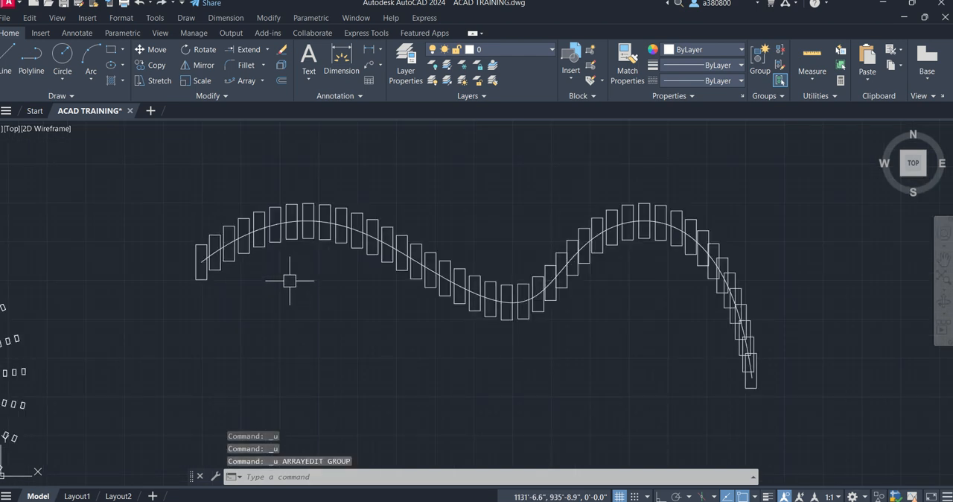
key(ctrl+z)
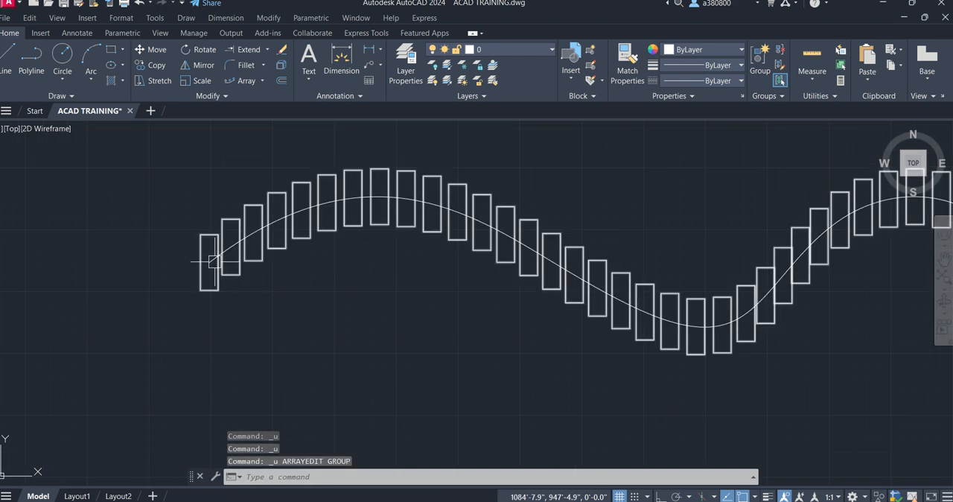
- Redefine the path array's base point as the upper-left corner of the first rectangle and deselect the array
scroll(213, 261, up, 2)
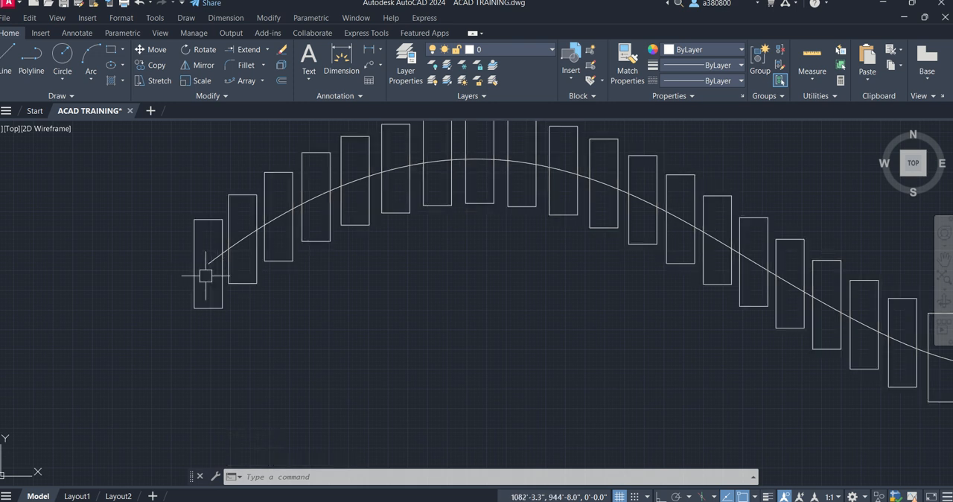
click(314, 154)
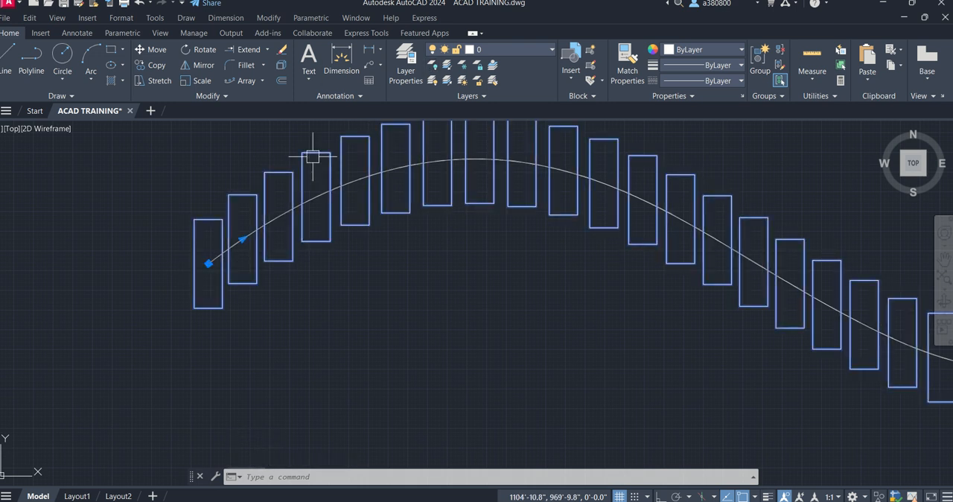
click(430, 65)
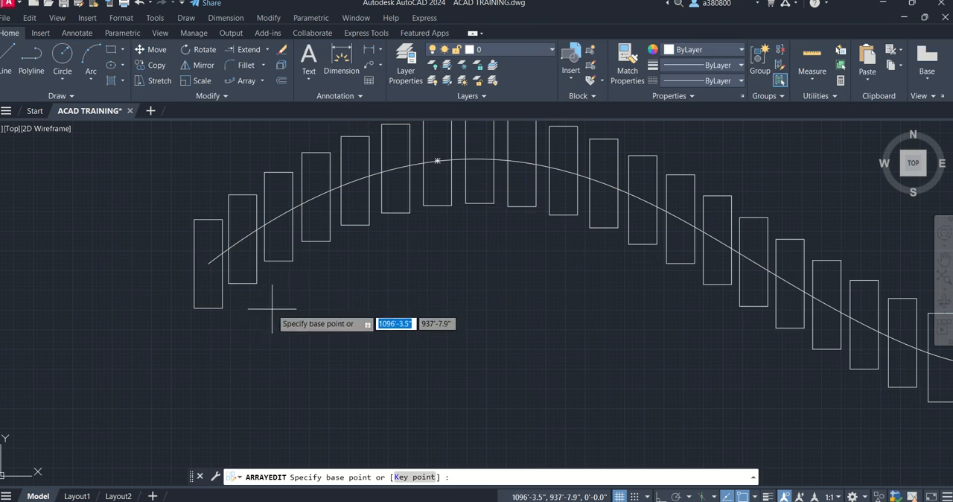
click(194, 219)
scroll(196, 221, down, 1)
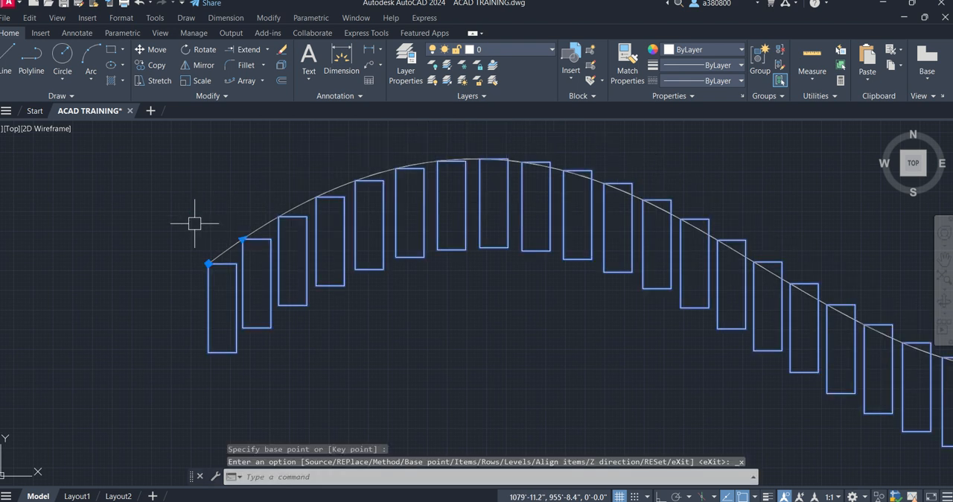
scroll(100, 281, down, 2)
scroll(262, 311, down, 1)
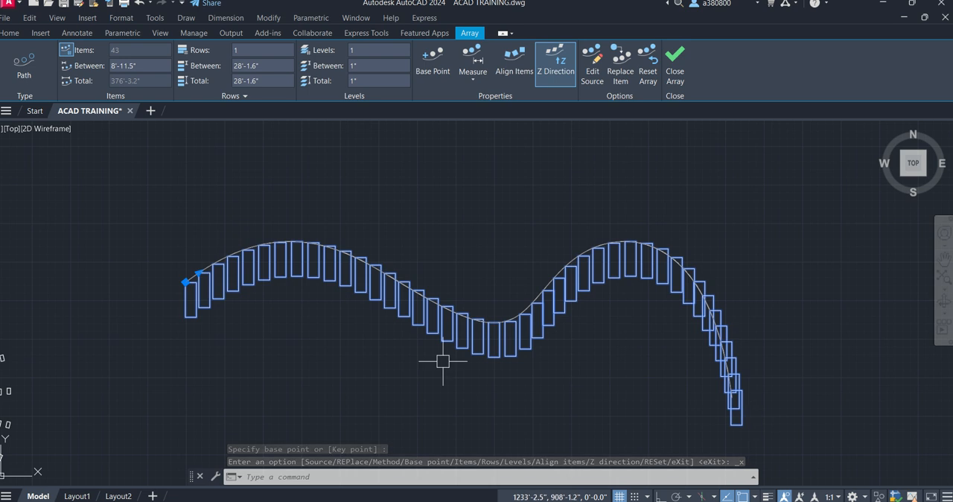
key(Escape)
key(Escape)
scroll(384, 250, down, 4)
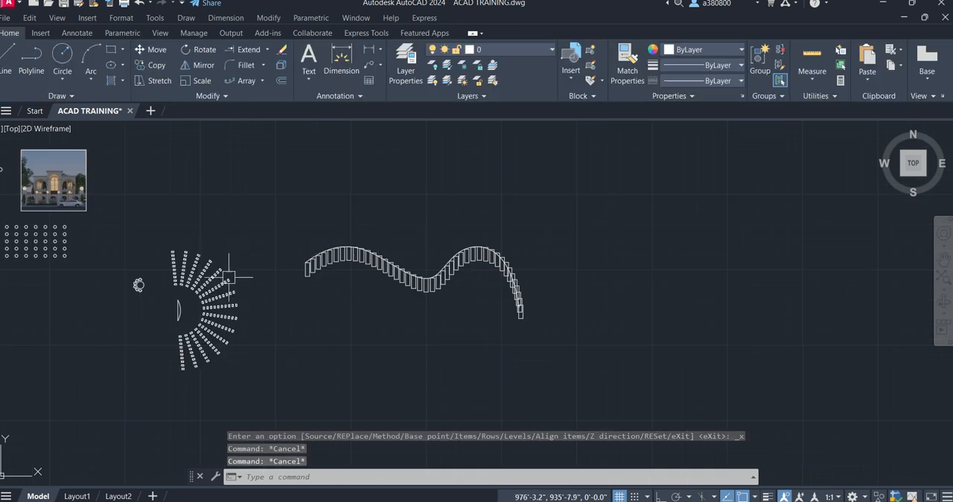
- Try 3 rows for the path array, settle on 6 rows, and finish editing the array
click(344, 262)
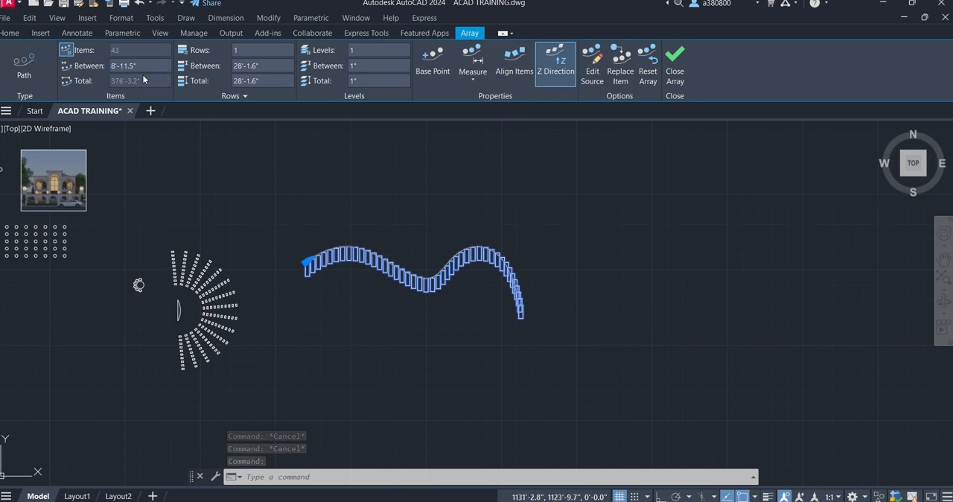
click(233, 49)
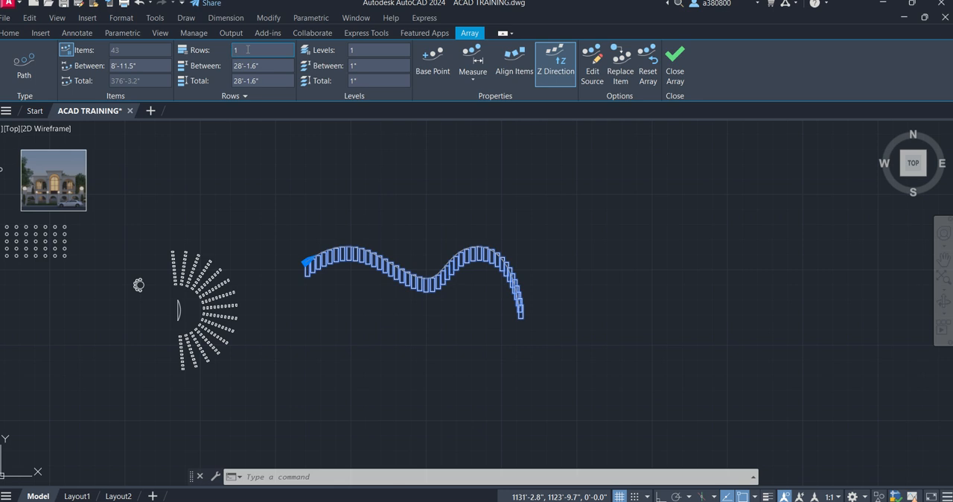
text(3)
key(Return)
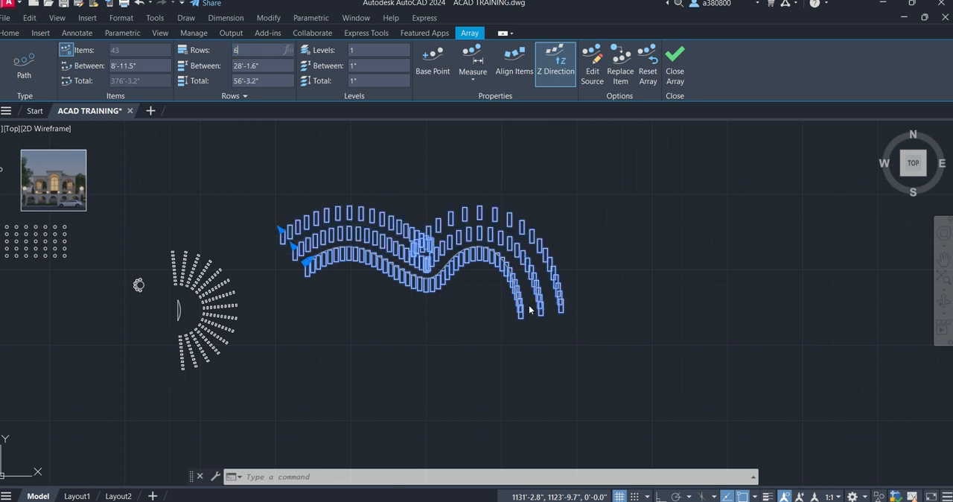
text(6)
key(Return)
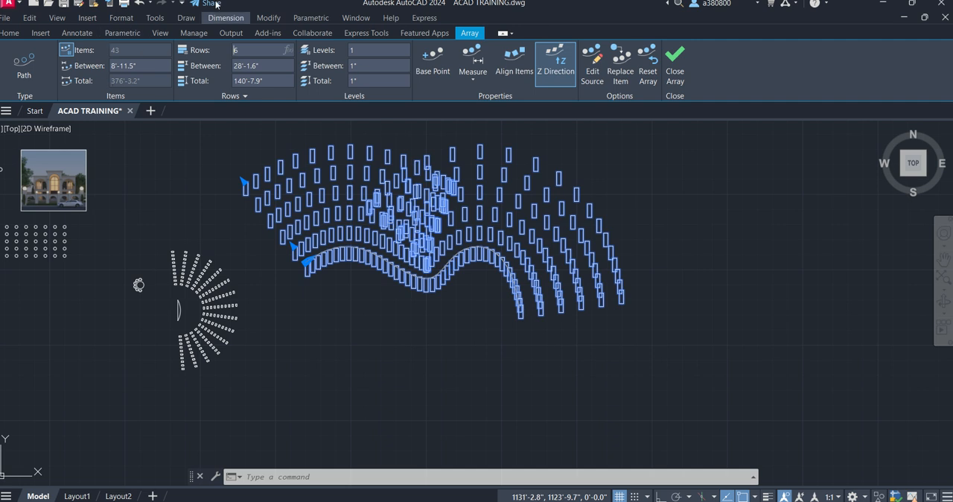
click(670, 67)
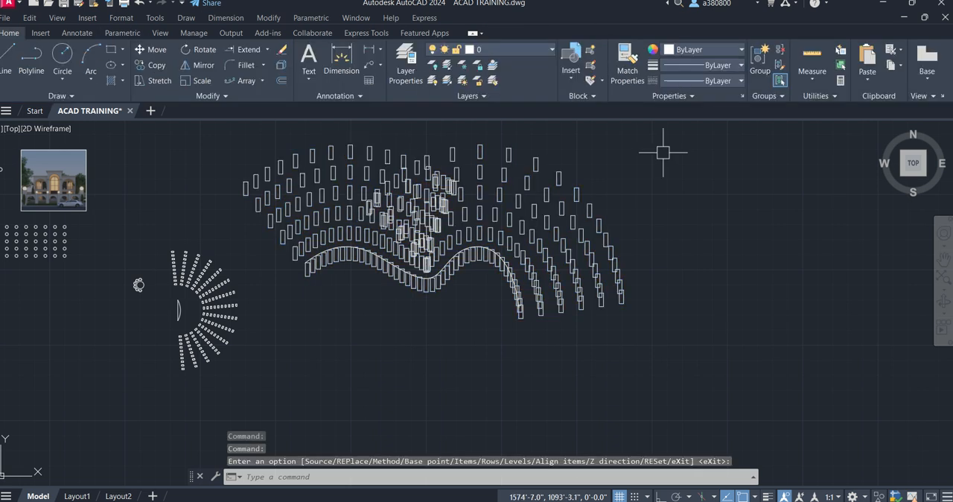
- Examine the rectangular, polar and path arrays together with the list of available array types
scroll(428, 228, down, 3)
scroll(428, 228, up, 8)
scroll(428, 228, down, 8)
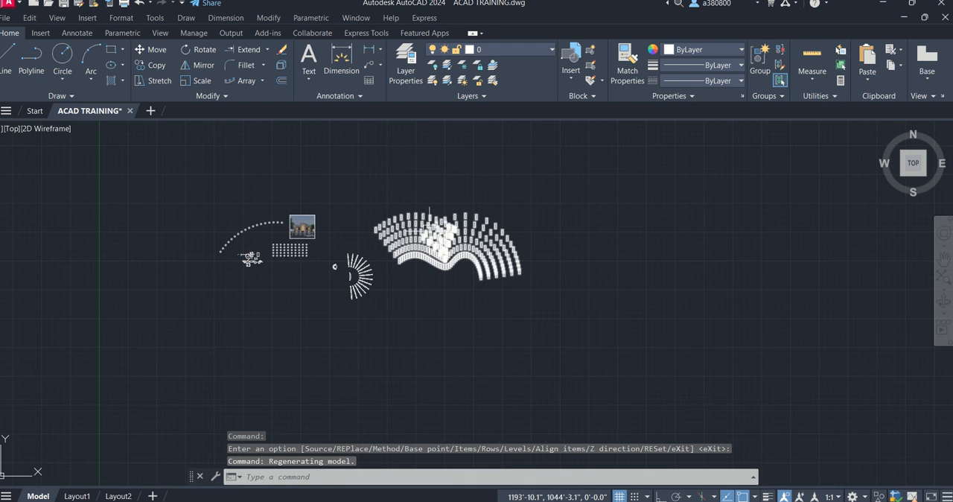
scroll(293, 296, up, 4)
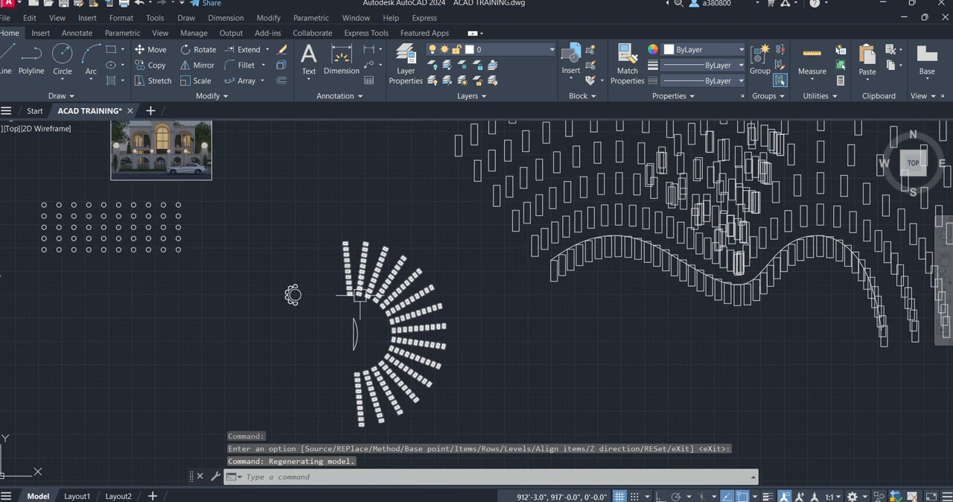
click(142, 230)
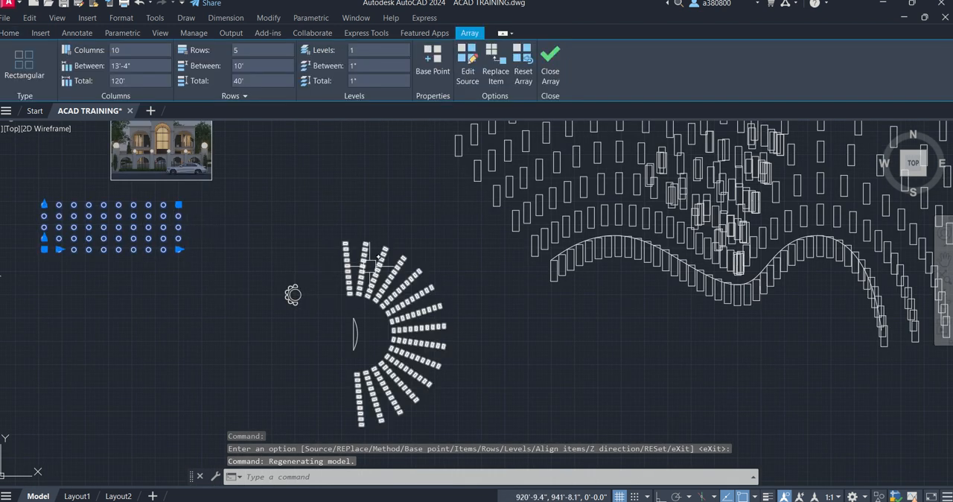
click(369, 265)
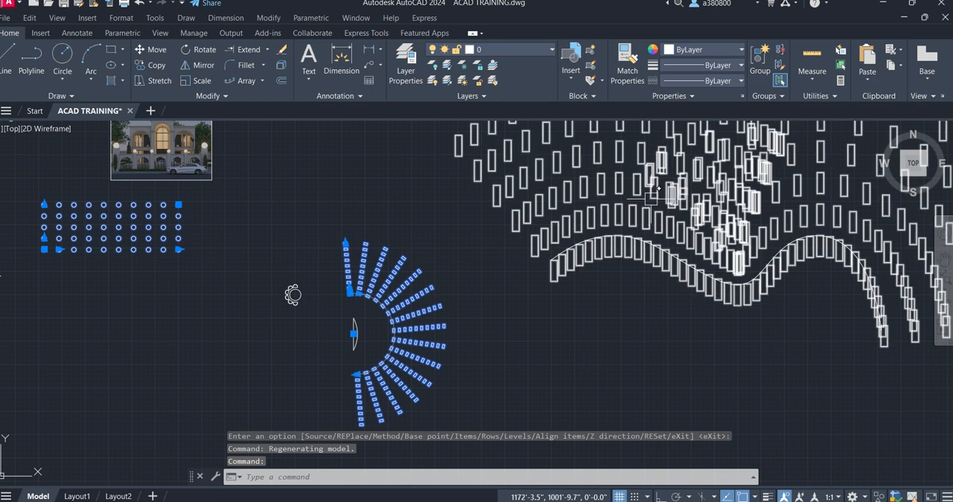
click(548, 199)
scroll(408, 223, down, 2)
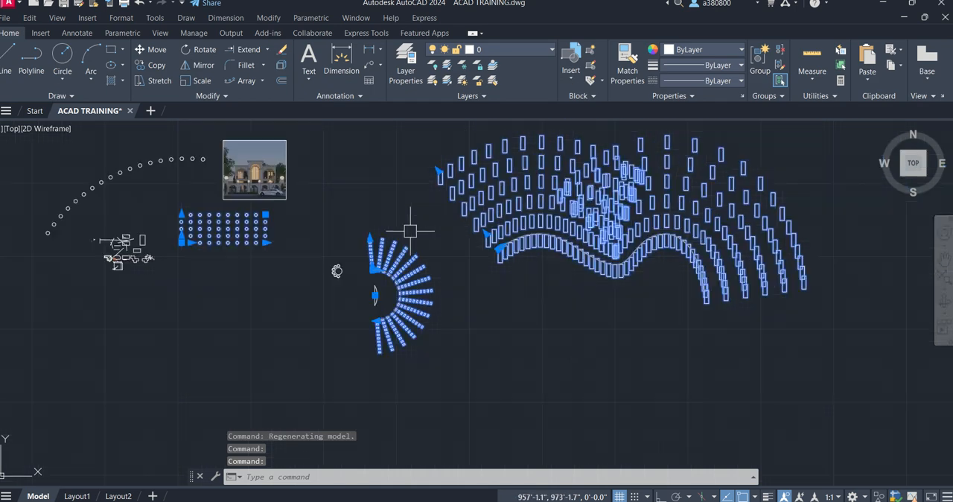
click(265, 82)
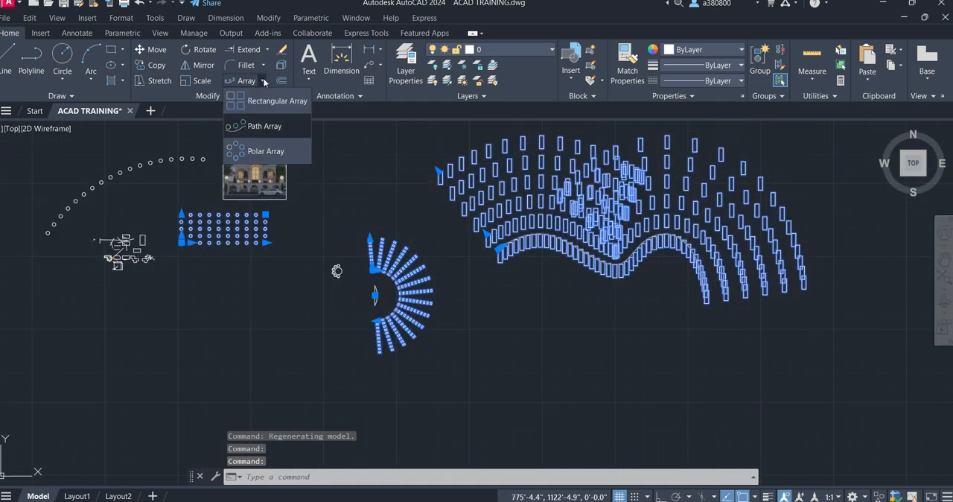
click(264, 82)
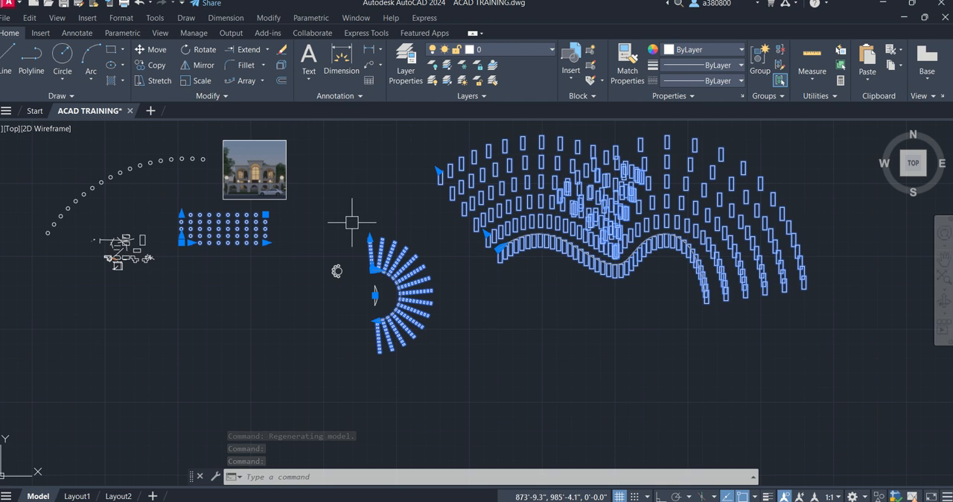
scroll(347, 219, down, 2)
scroll(468, 195, up, 2)
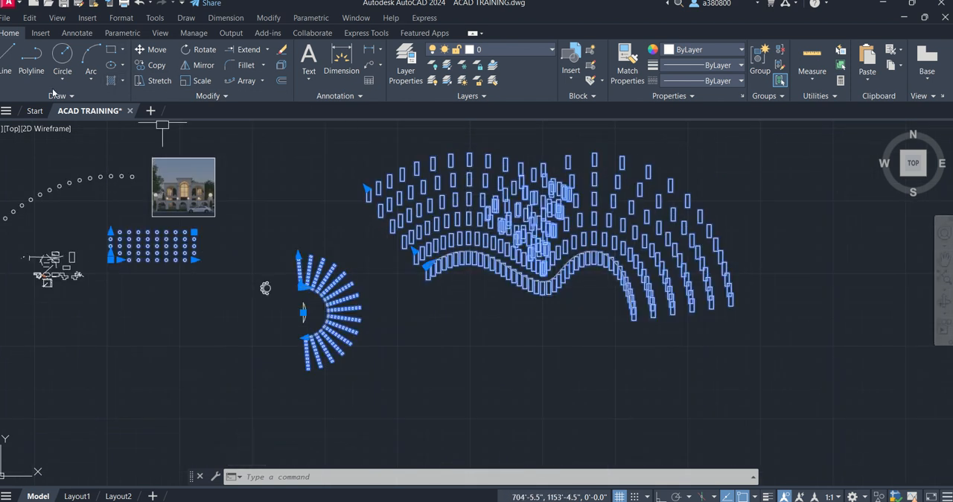
- Look through the Arc, Hatch and additional Draw tool options, and clear the array selection
click(94, 73)
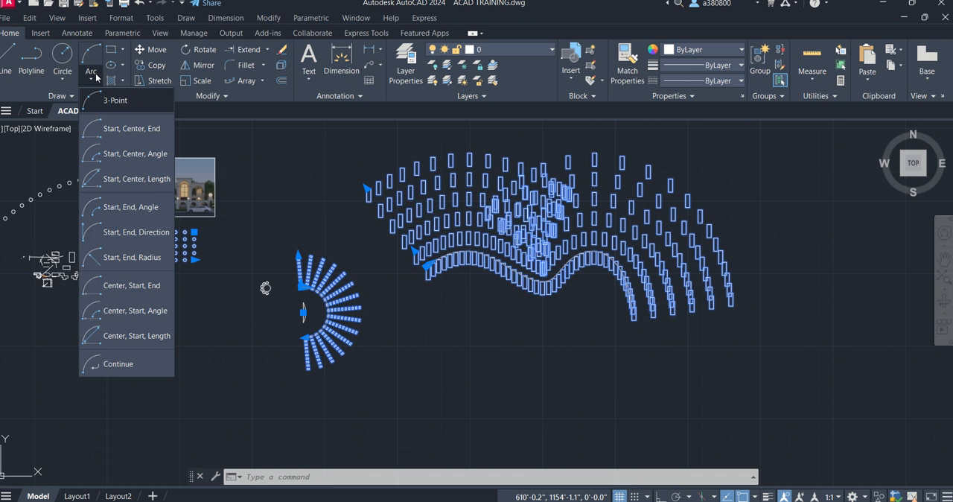
click(96, 76)
click(97, 78)
click(124, 81)
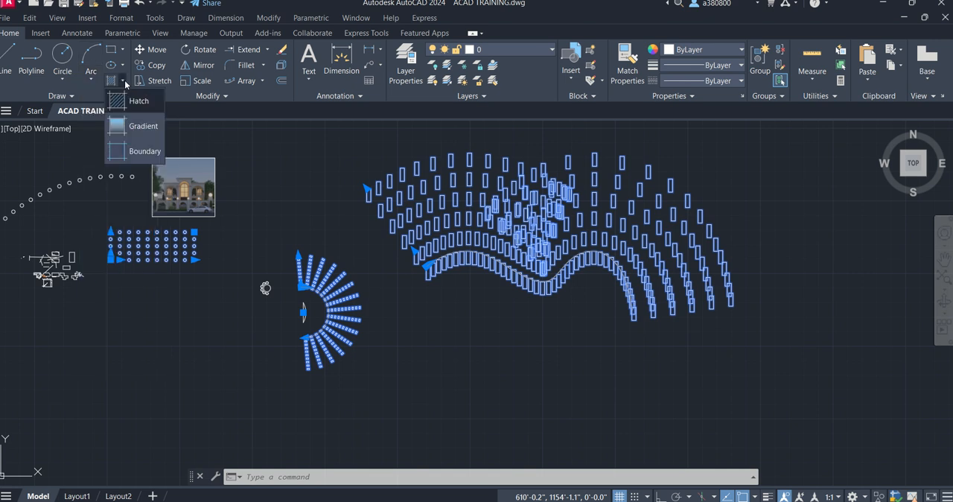
click(65, 98)
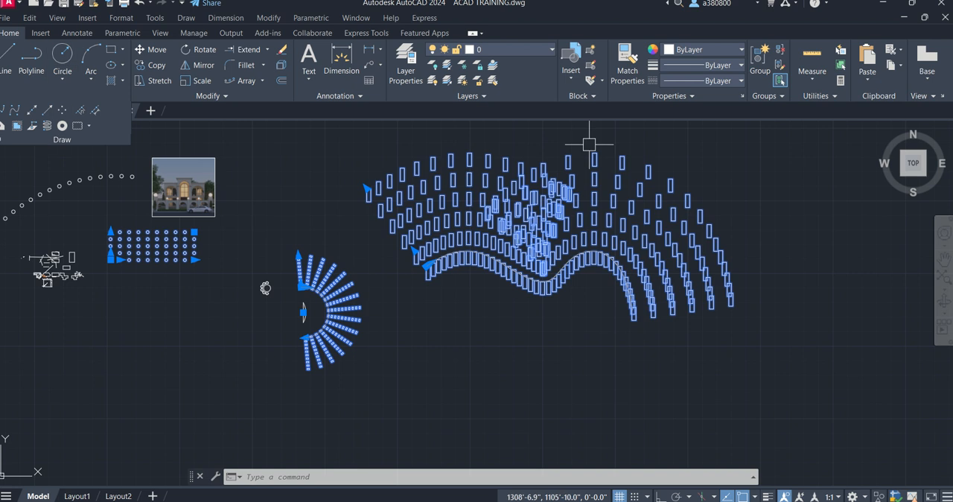
key(Escape)
key(Escape)
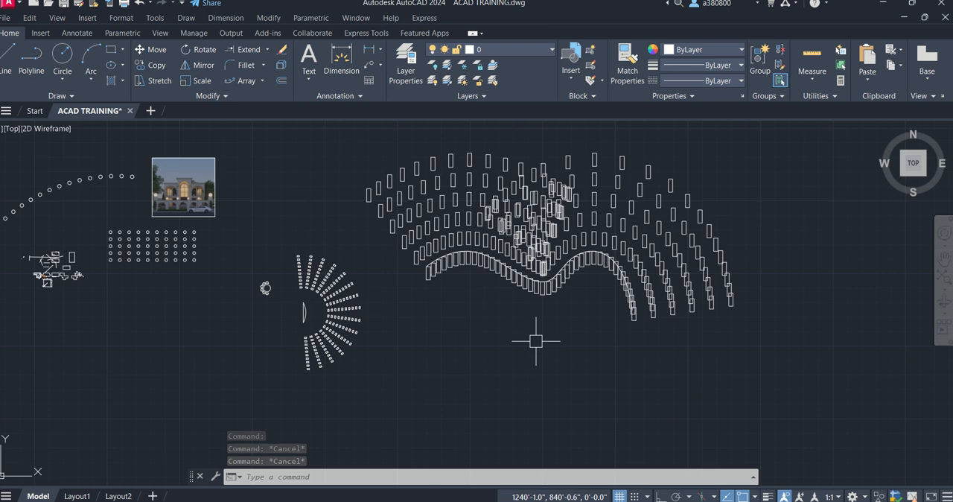
scroll(439, 306, down, 2)
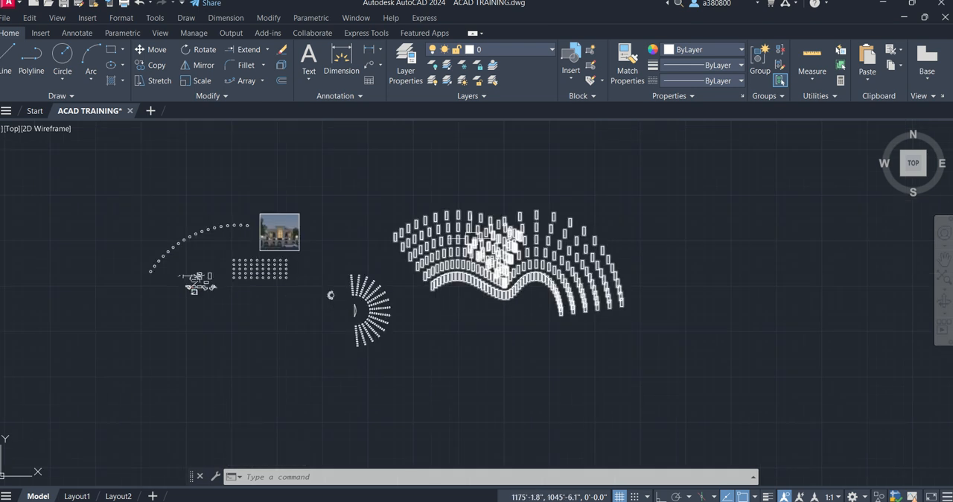
scroll(449, 245, up, 2)
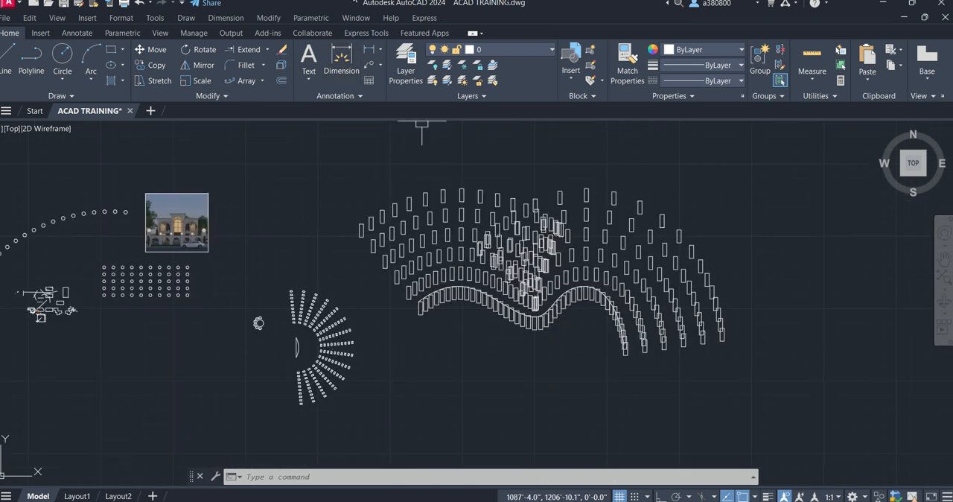